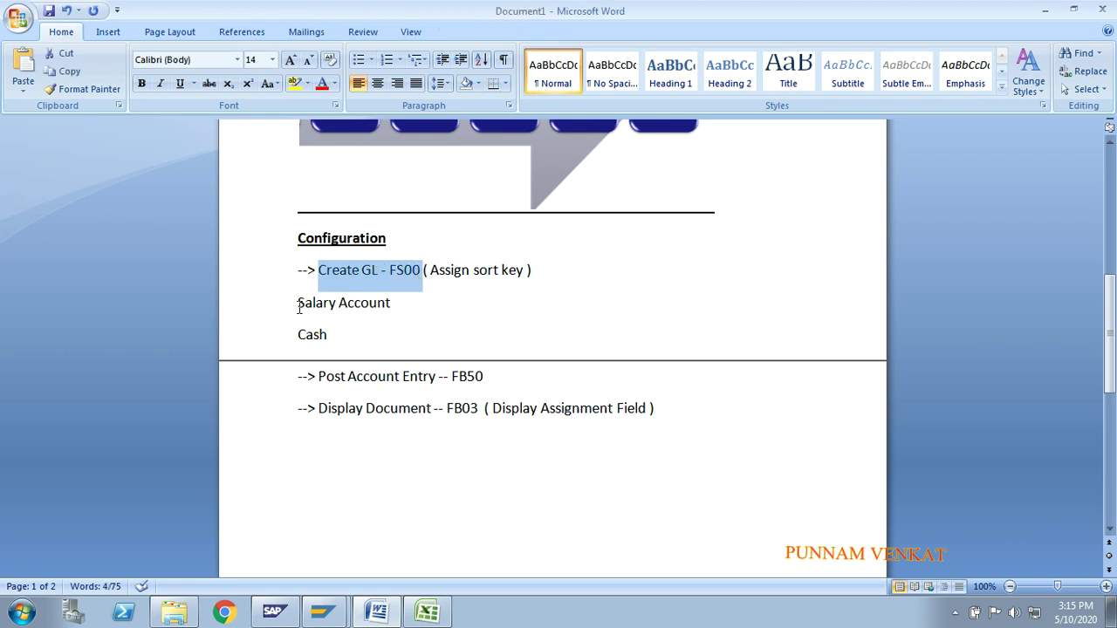
Complete the "Cash" line below "Salary Account" in the configuration notes so it reads "Cash Account"
{"action": "left_click_drag", "start_coordinate": [297, 304], "coordinate": [400, 306]}
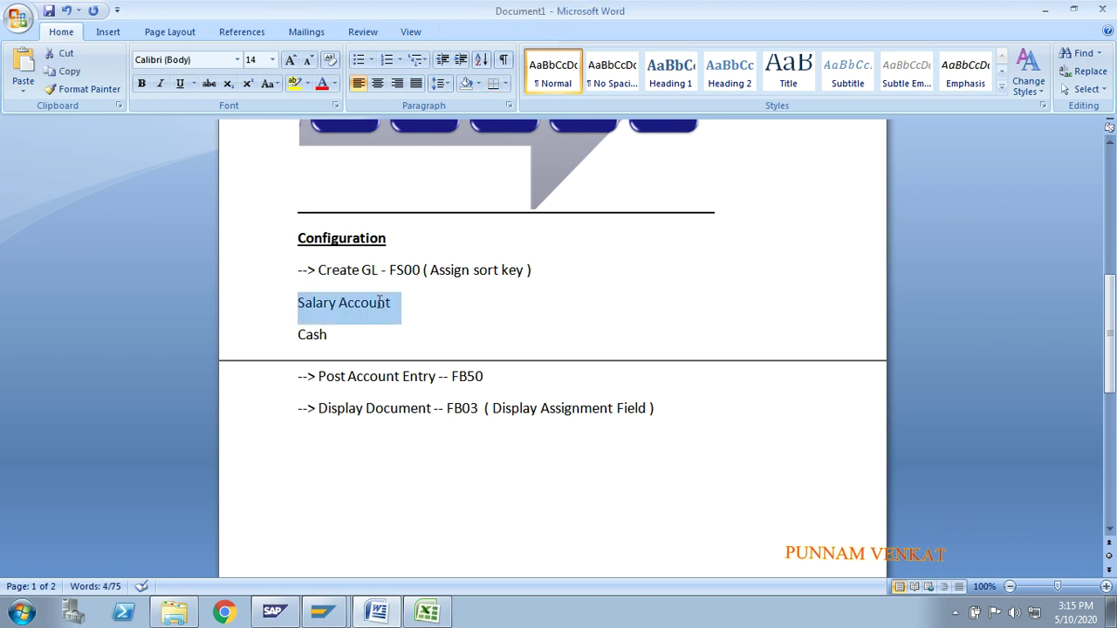
{"action": "left_click", "coordinate": [334, 332]}
{"action": "type", "text": "Acc"}
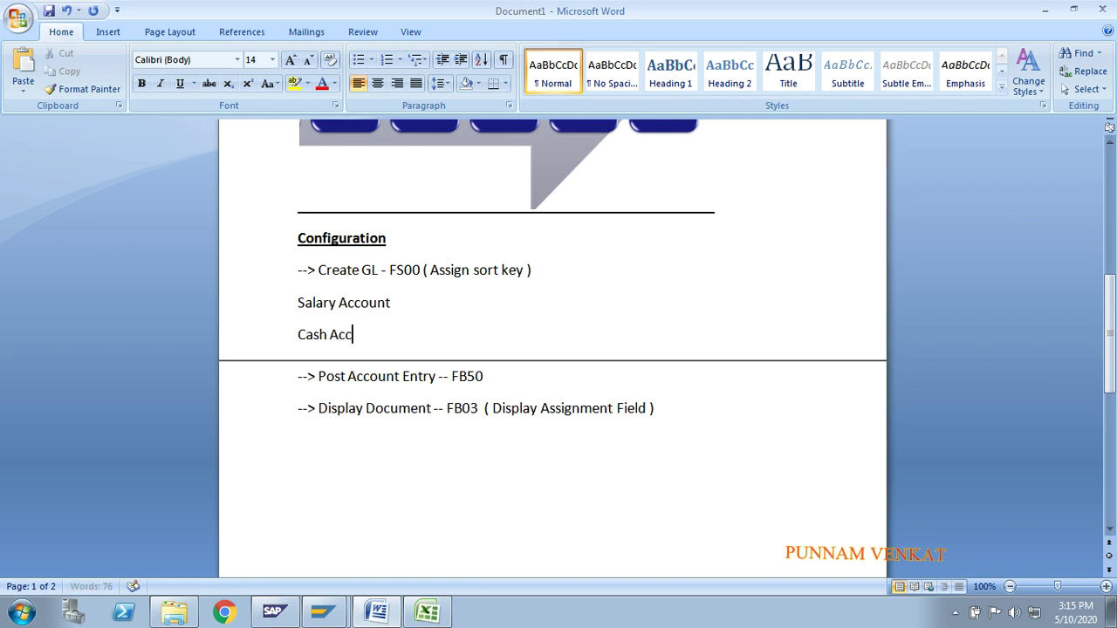
{"action": "type", "text": "ount"}
{"action": "left_click_drag", "start_coordinate": [295, 300], "coordinate": [368, 340]}
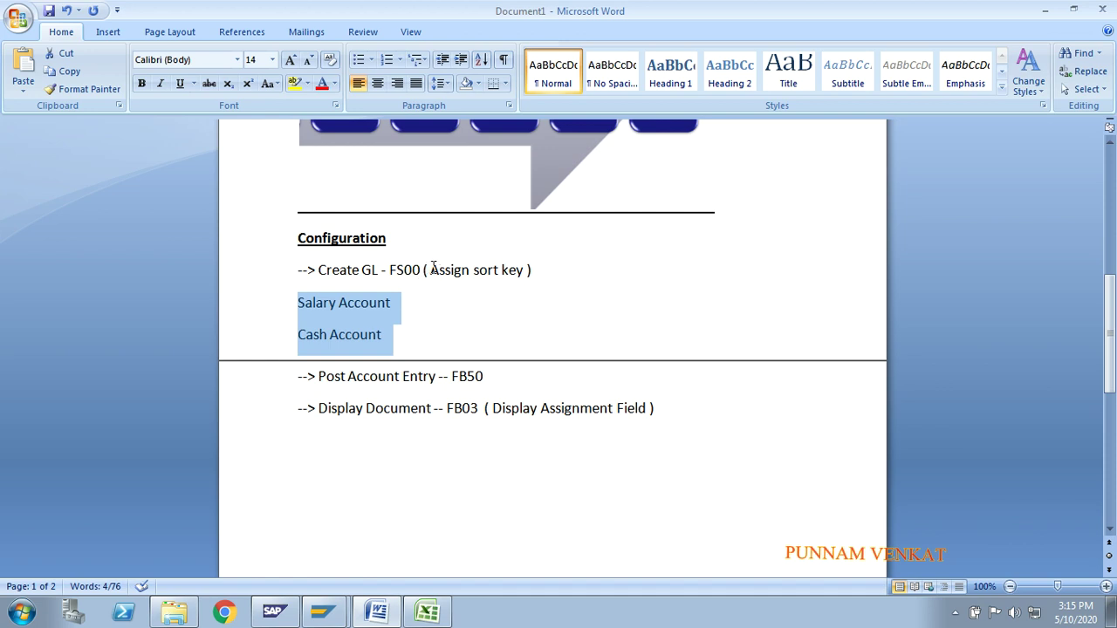
{"action": "left_click_drag", "start_coordinate": [431, 269], "coordinate": [519, 270]}
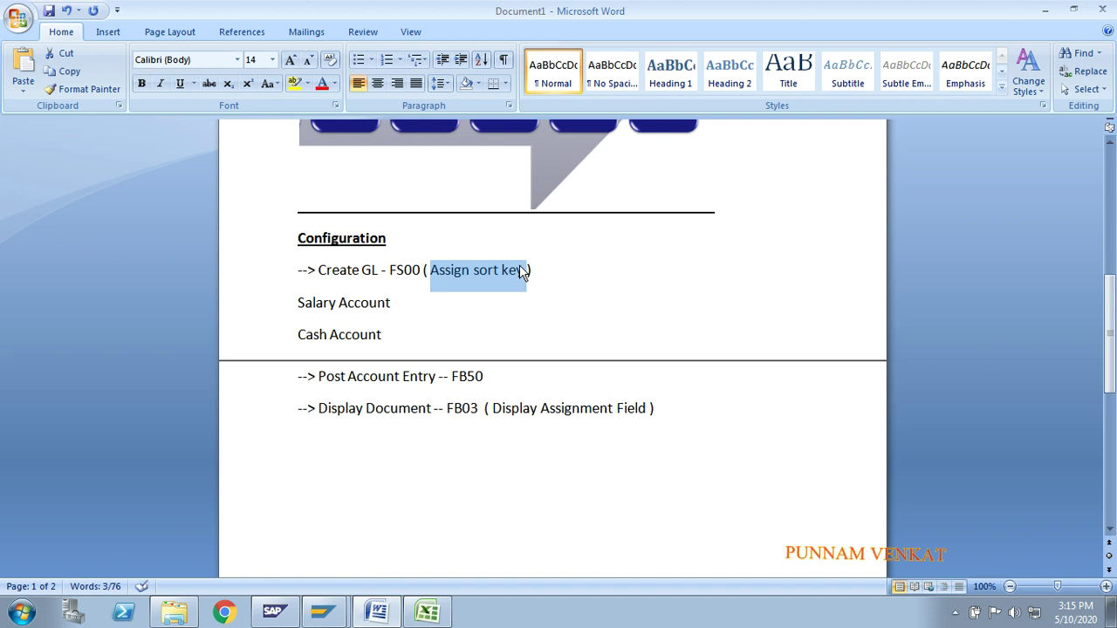
{"action": "left_click", "coordinate": [389, 271]}
{"action": "left_click_drag", "start_coordinate": [389, 271], "coordinate": [423, 272]}
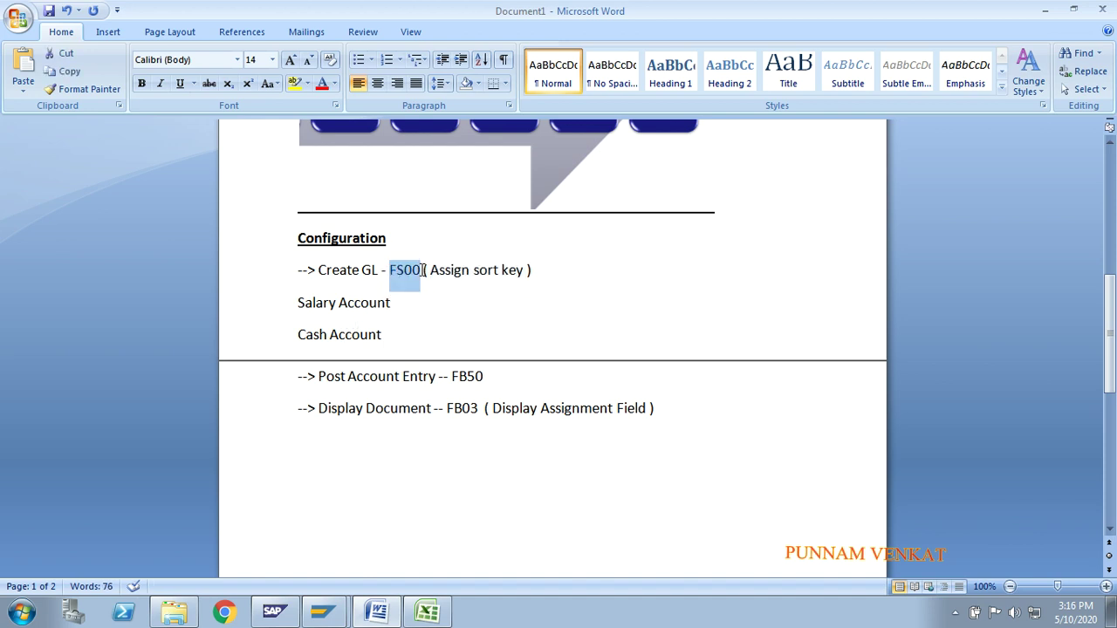
{"action": "left_click", "coordinate": [391, 301]}
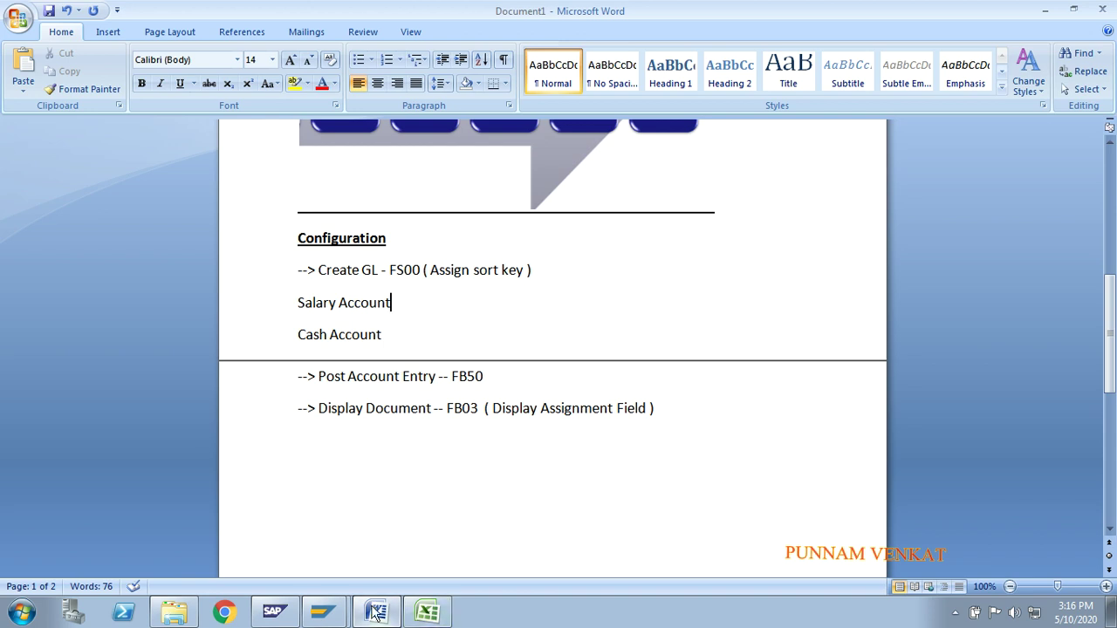
Switch to SAP and open transaction FS00 for editing G/L accounts centrally
{"action": "left_click", "coordinate": [323, 611]}
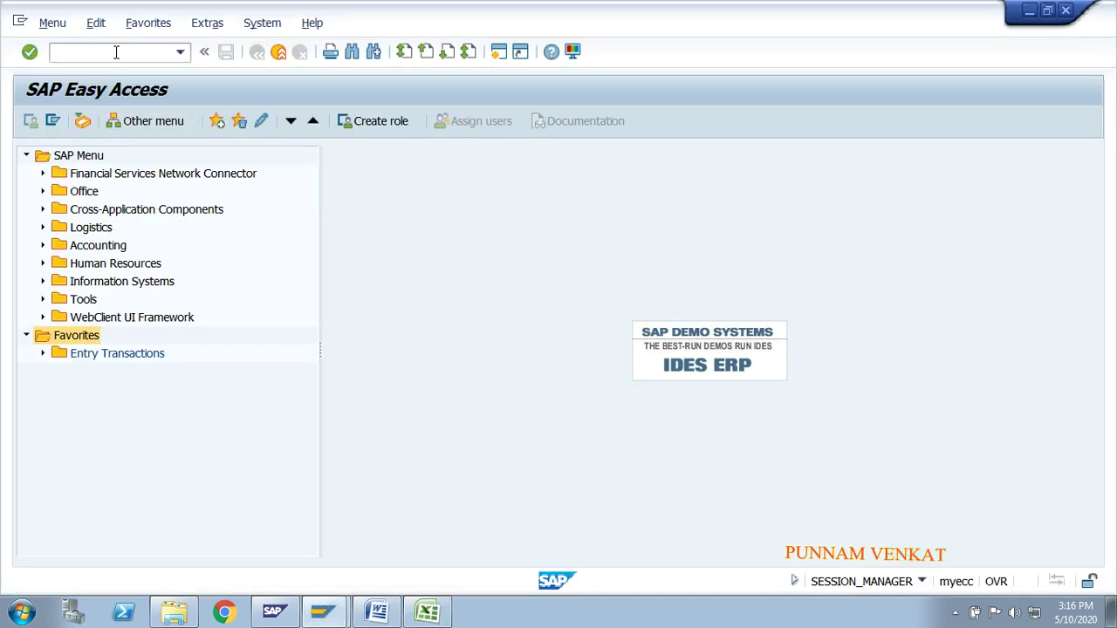
{"action": "type", "text": "FS00"}
{"action": "key", "text": "Return"}
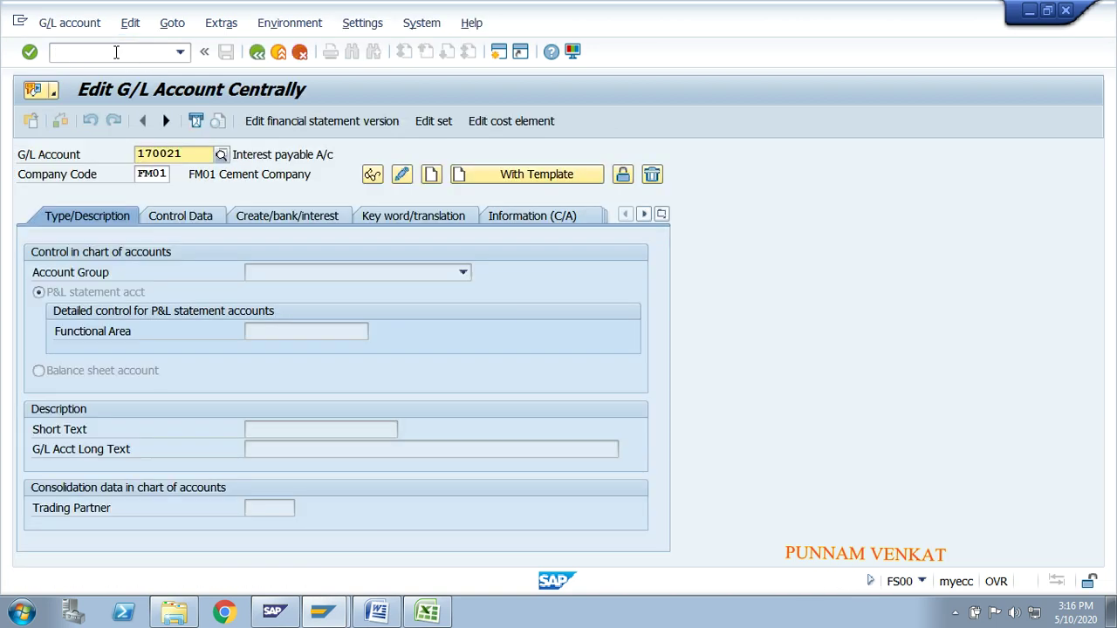
Enter G/L account 460003 for company code FM01 and start creating it without a template
{"action": "left_click", "coordinate": [193, 154]}
{"action": "key", "text": "BackSpace"}
{"action": "key", "text": "BackSpace"}
{"action": "key", "text": "BackSpace"}
{"action": "key", "text": "BackSpace"}
{"action": "key", "text": "BackSpace"}
{"action": "key", "text": "BackSpace"}
{"action": "type", "text": "46"}
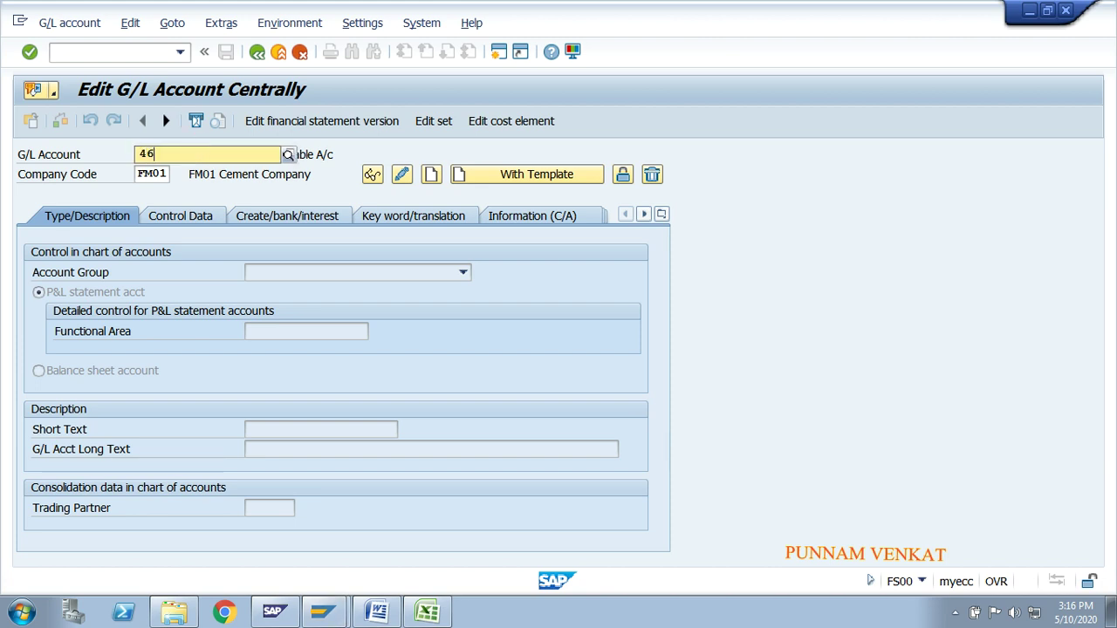
{"action": "type", "text": "00"}
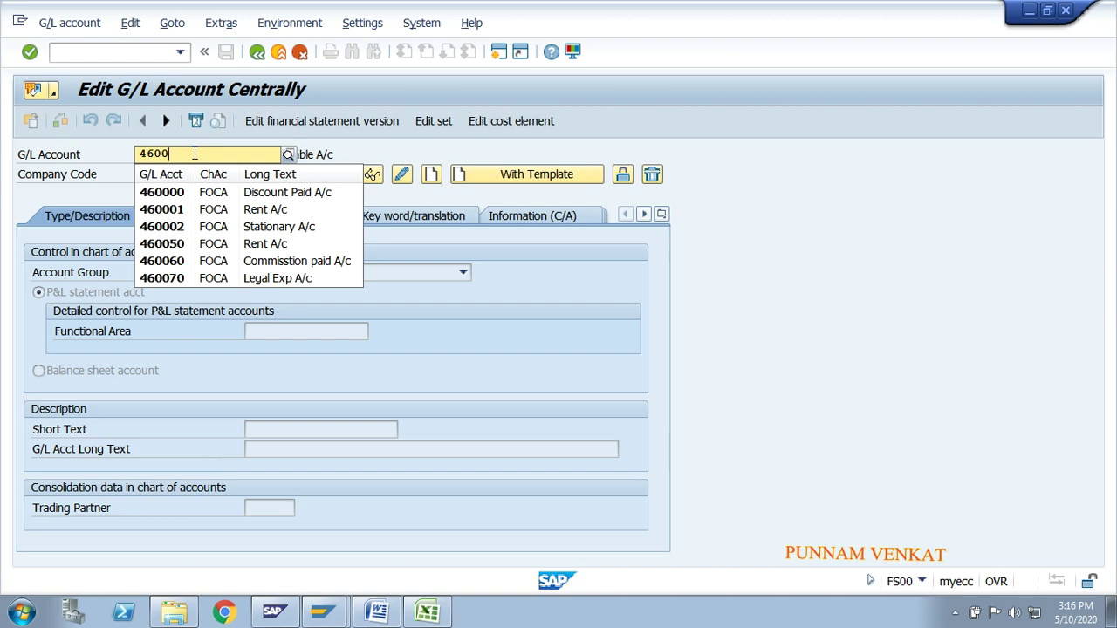
{"action": "type", "text": "03"}
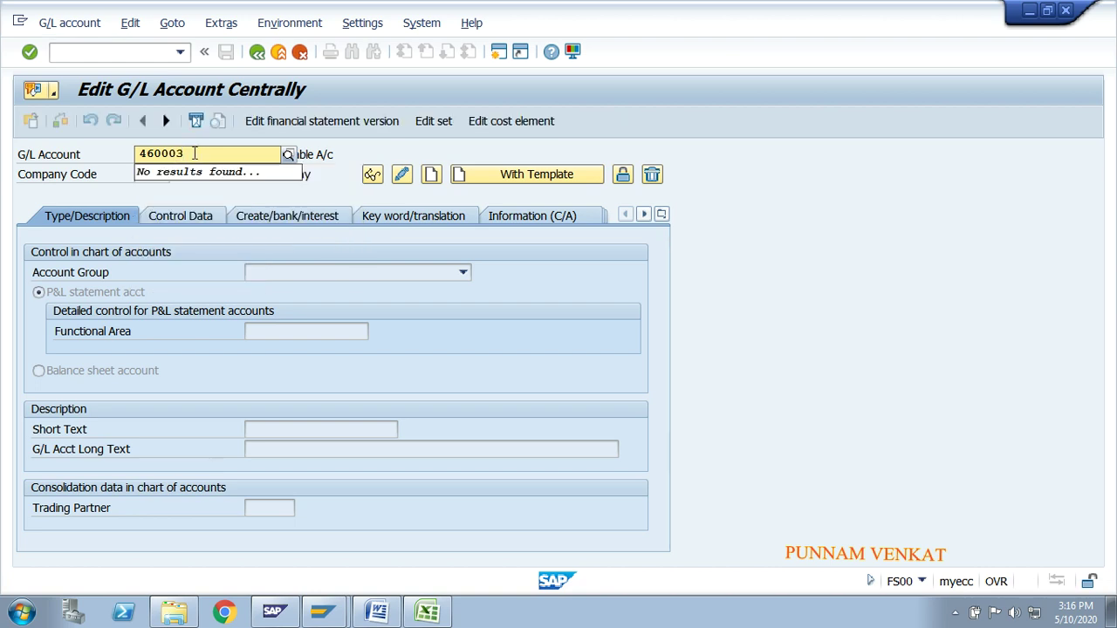
{"action": "key", "text": "Tab"}
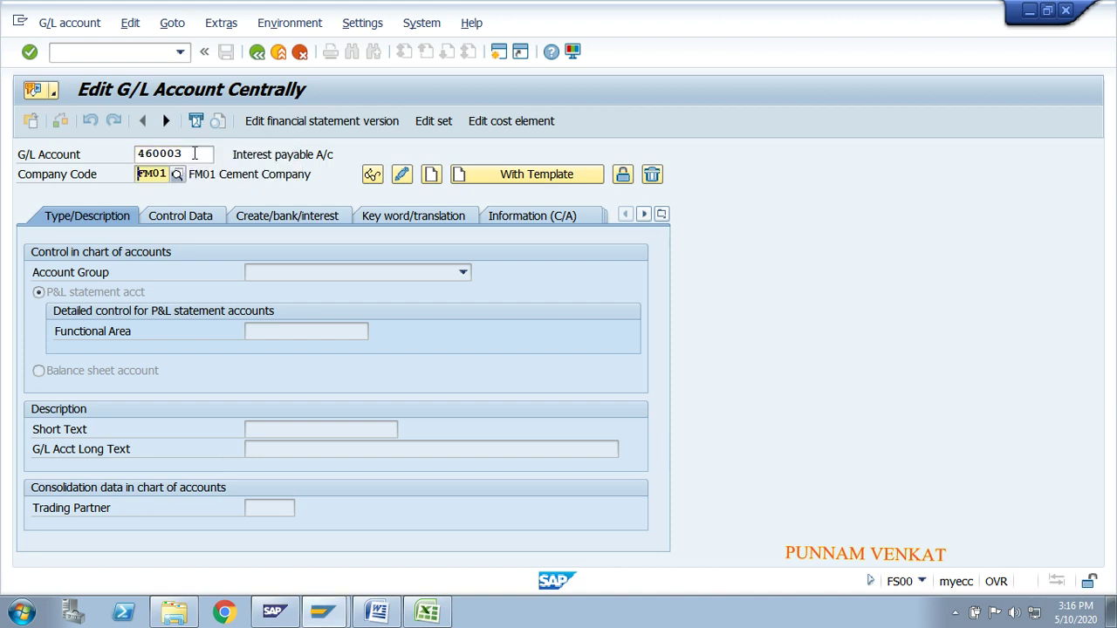
{"action": "left_click", "coordinate": [432, 177]}
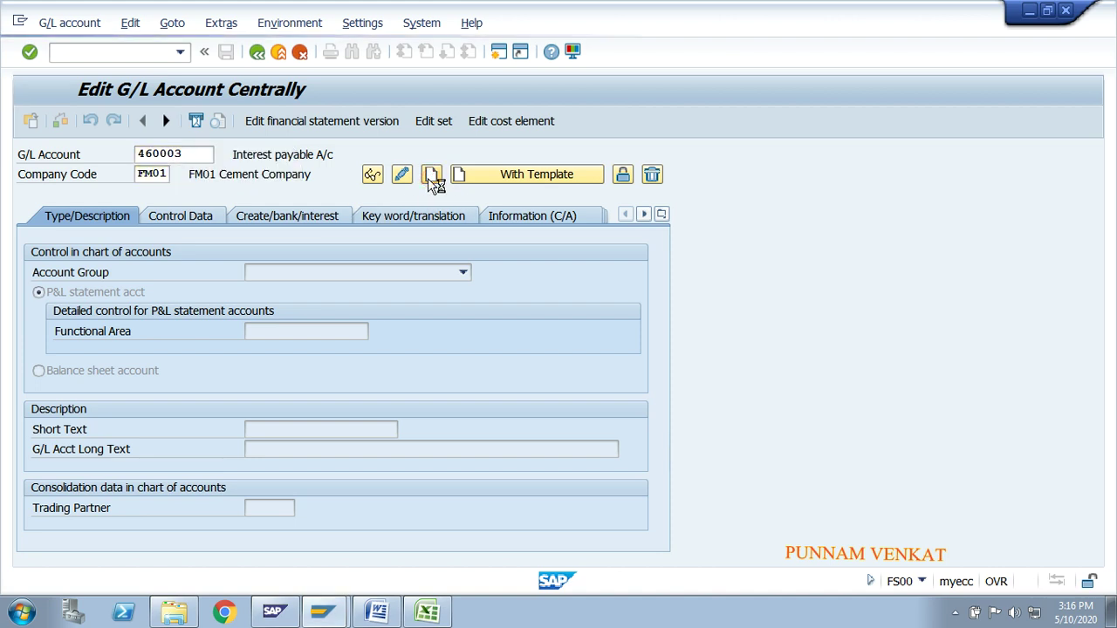
Assign the new G/L account to the account group OTEX Other Indirect Expenses
{"action": "left_click", "coordinate": [284, 277]}
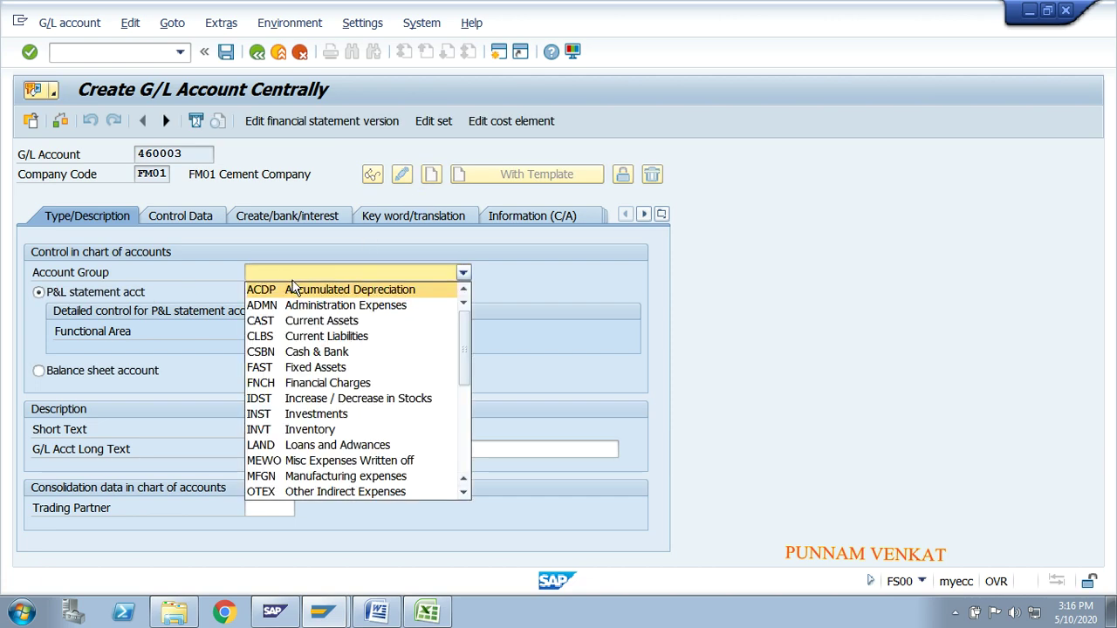
{"action": "scroll", "coordinate": [462, 352], "scroll_direction": "down", "scroll_amount": 1}
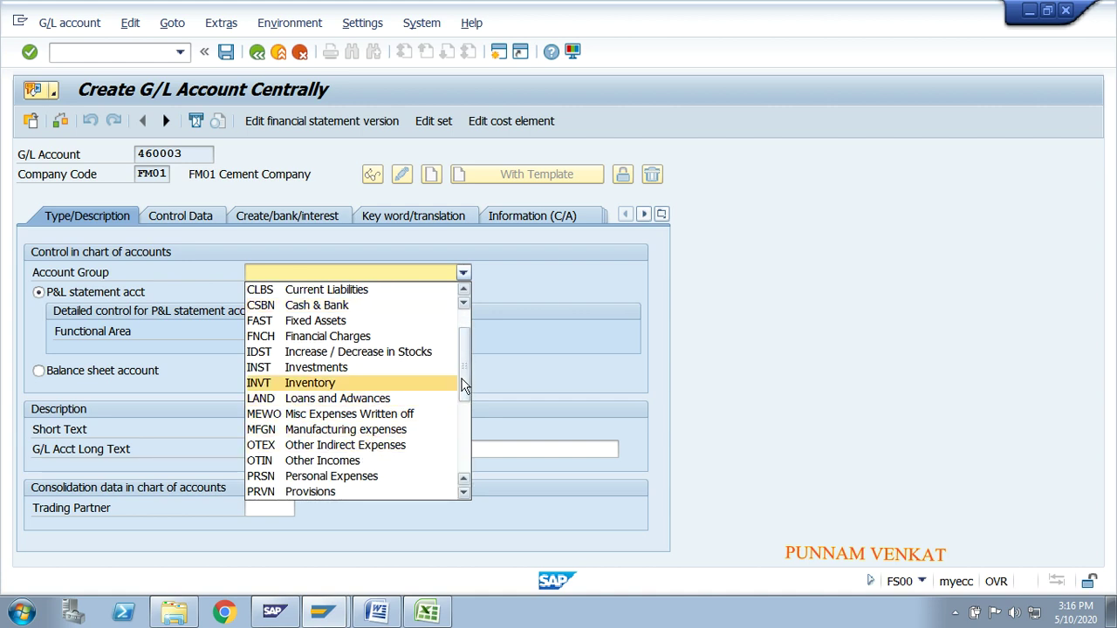
{"action": "left_click_drag", "start_coordinate": [464, 387], "coordinate": [468, 361]}
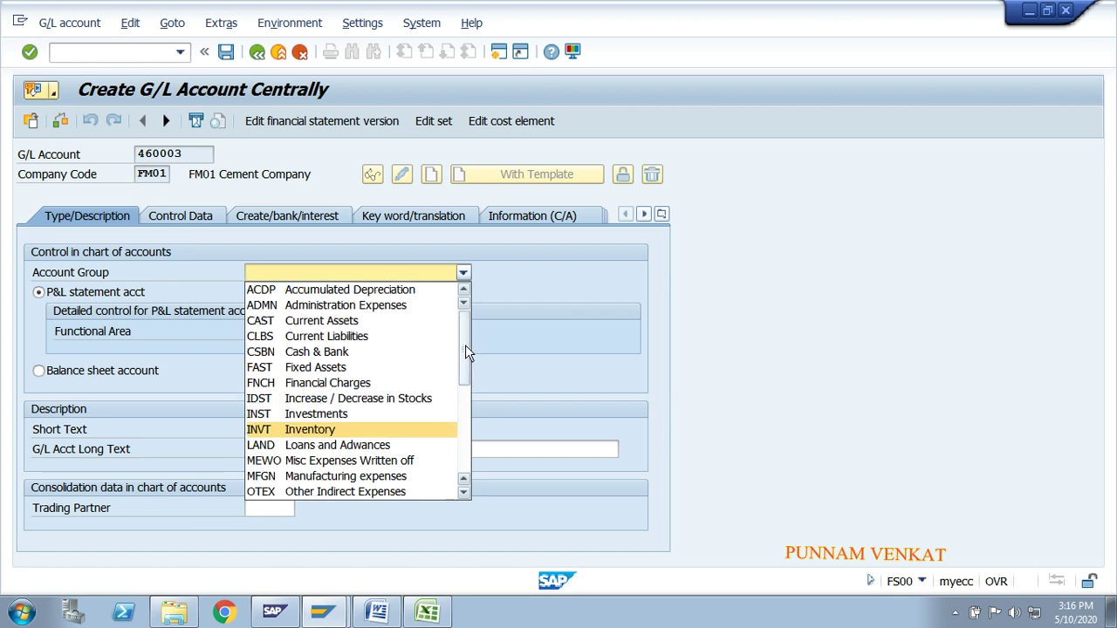
{"action": "left_click_drag", "start_coordinate": [465, 344], "coordinate": [465, 355]}
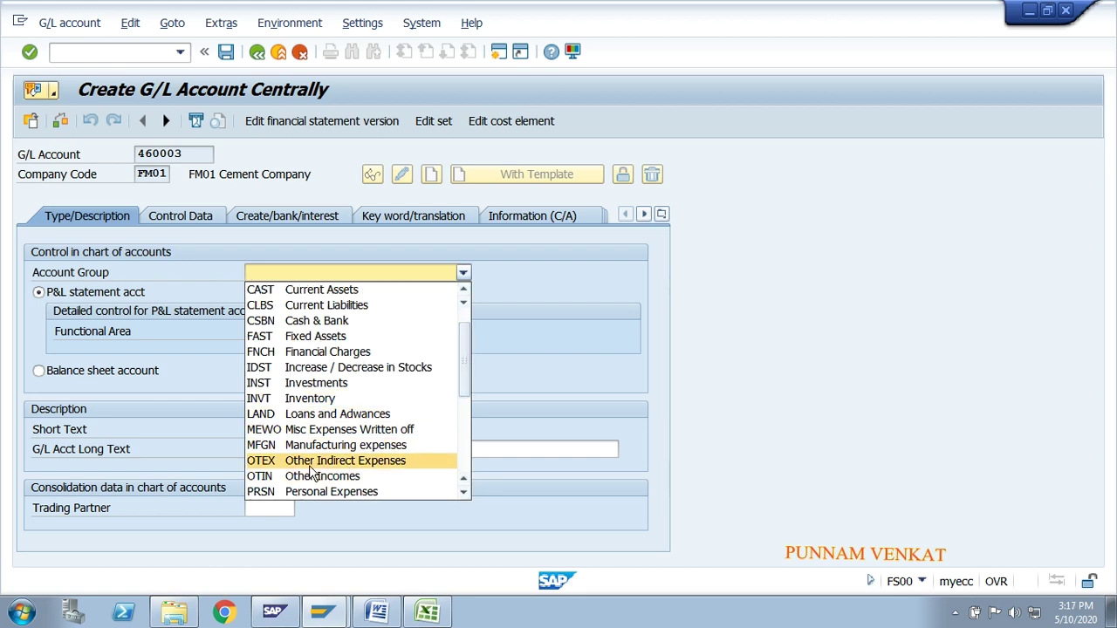
{"action": "left_click", "coordinate": [336, 464]}
{"action": "left_click", "coordinate": [337, 465]}
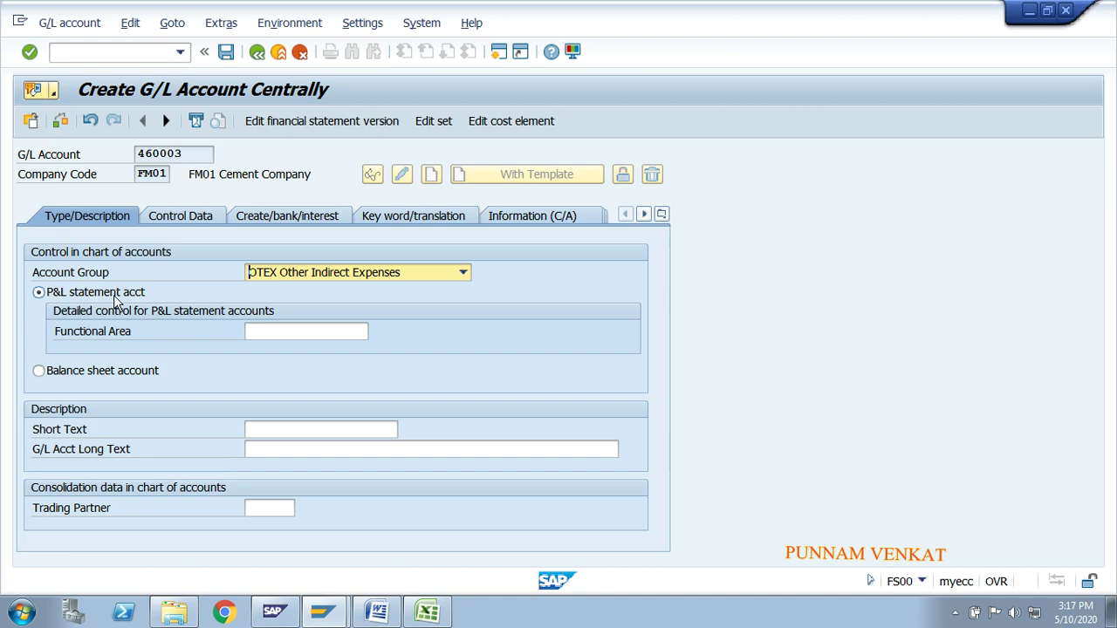
Enter SALARY ACCOUNT as the short text and copy it into the G/L account long text
{"action": "left_click", "coordinate": [261, 428]}
{"action": "type", "text": "S"}
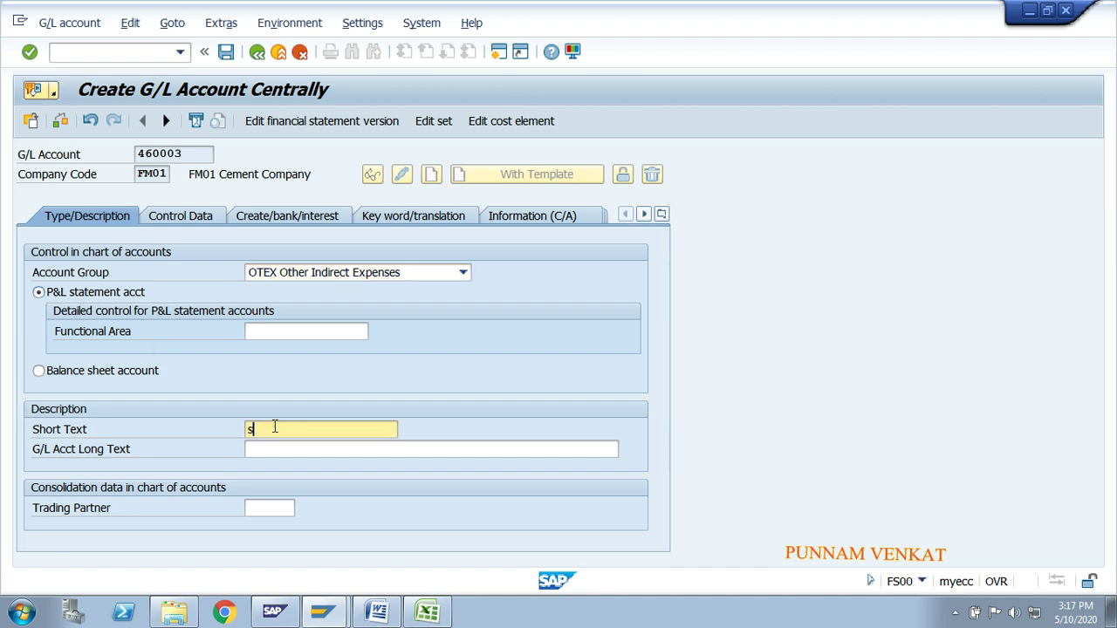
{"action": "type", "text": "ALARY ACCOUNT"}
{"action": "key", "text": "Tab"}
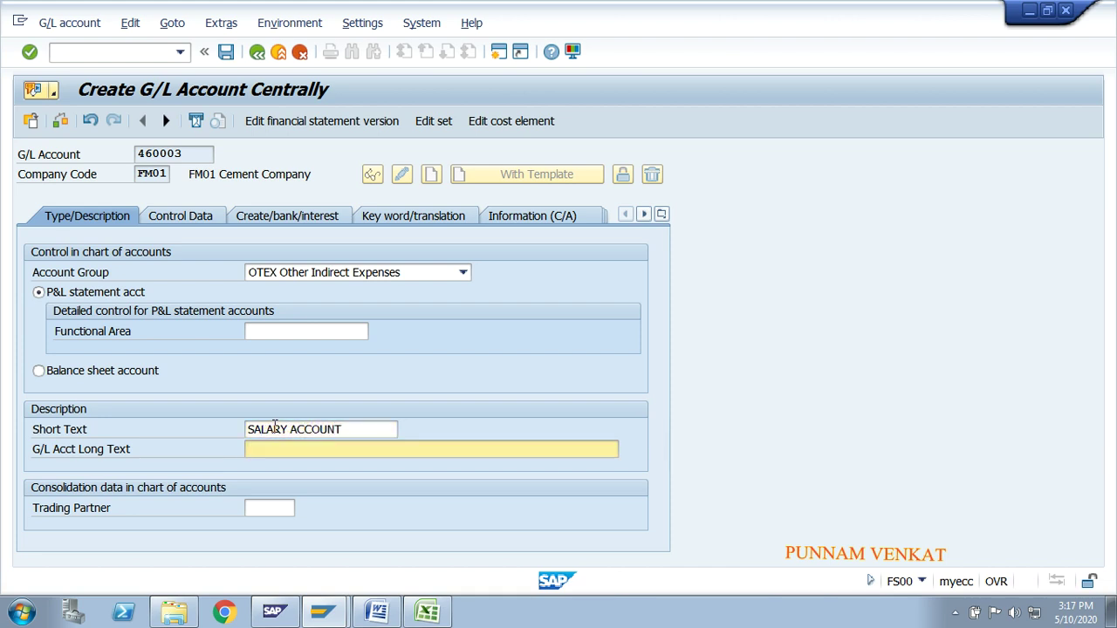
{"action": "key", "text": "shift+Tab"}
{"action": "key", "text": "shift+Home"}
{"action": "key", "text": "ctrl+c"}
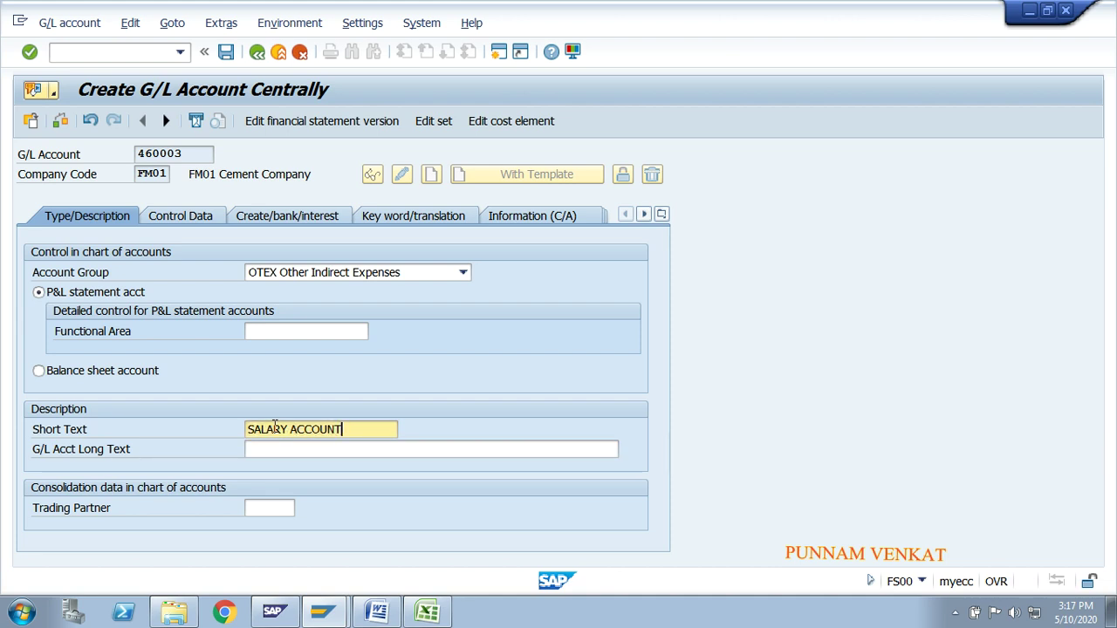
{"action": "key", "text": "Tab"}
{"action": "key", "text": "ctrl+v"}
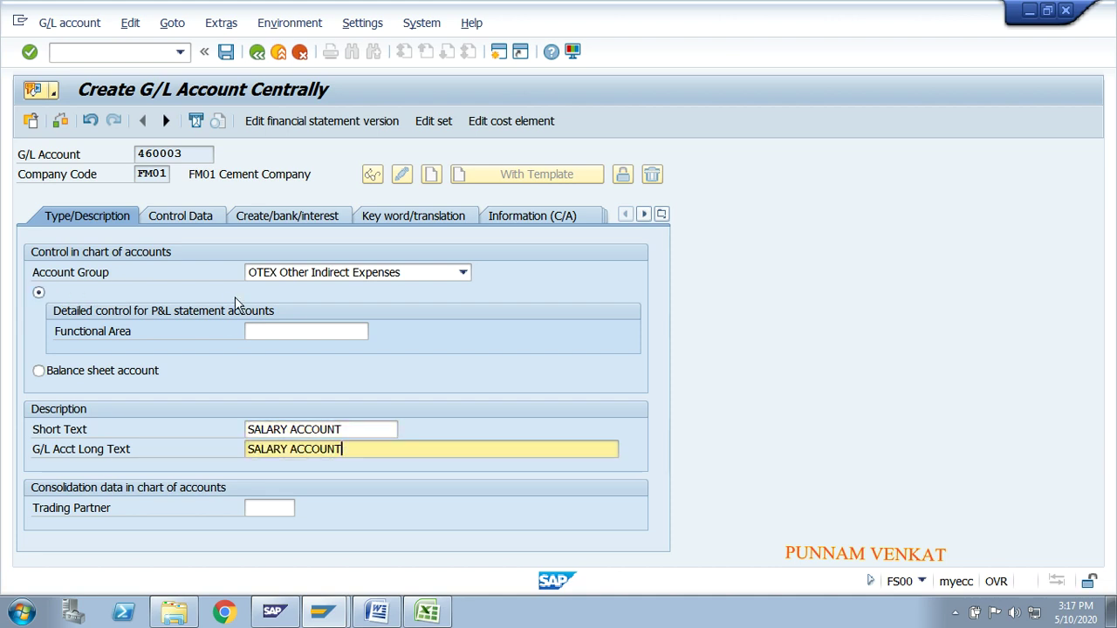
Enable line item display in the account's control data
{"action": "left_click", "coordinate": [177, 218]}
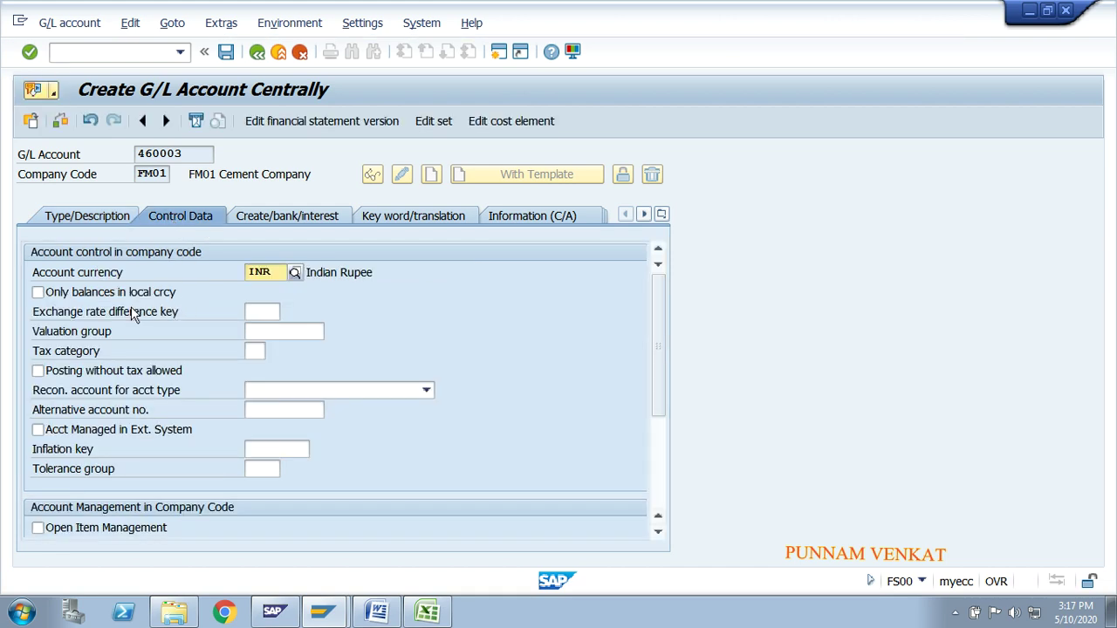
{"action": "left_click_drag", "start_coordinate": [658, 342], "coordinate": [663, 376]}
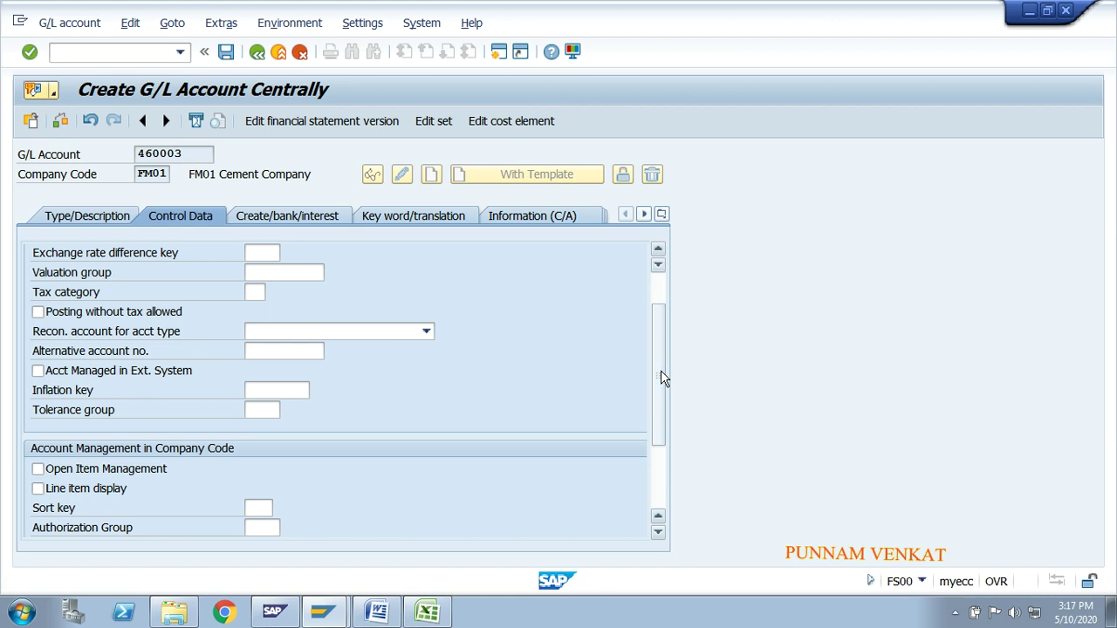
{"action": "left_click", "coordinate": [109, 491]}
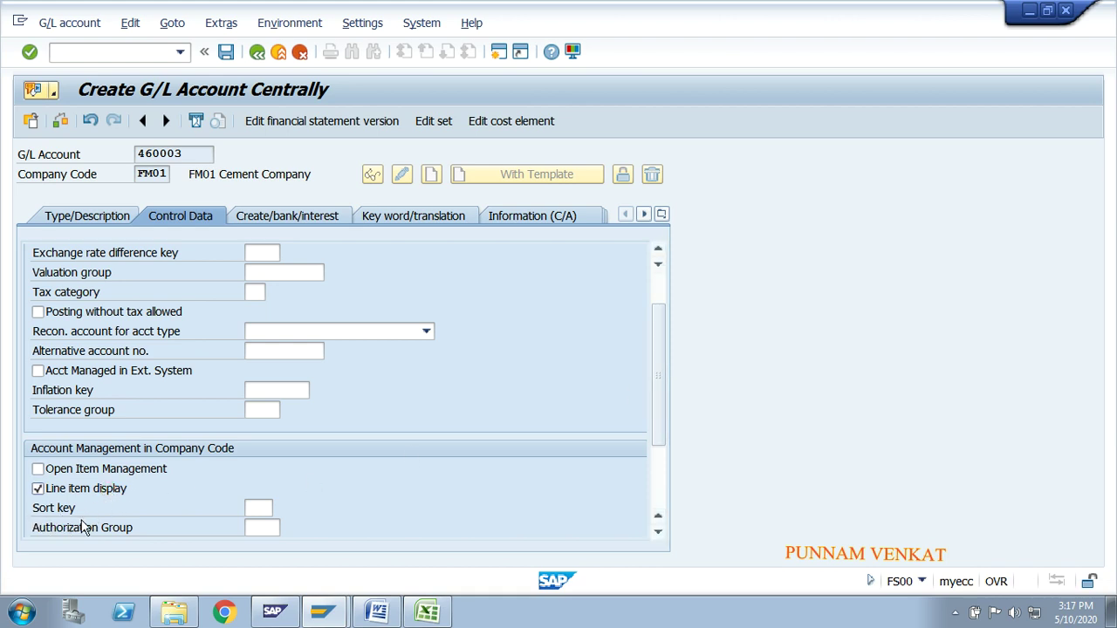
Read the field help explaining the purpose and use of the sort key, and close it
{"action": "left_click", "coordinate": [260, 509]}
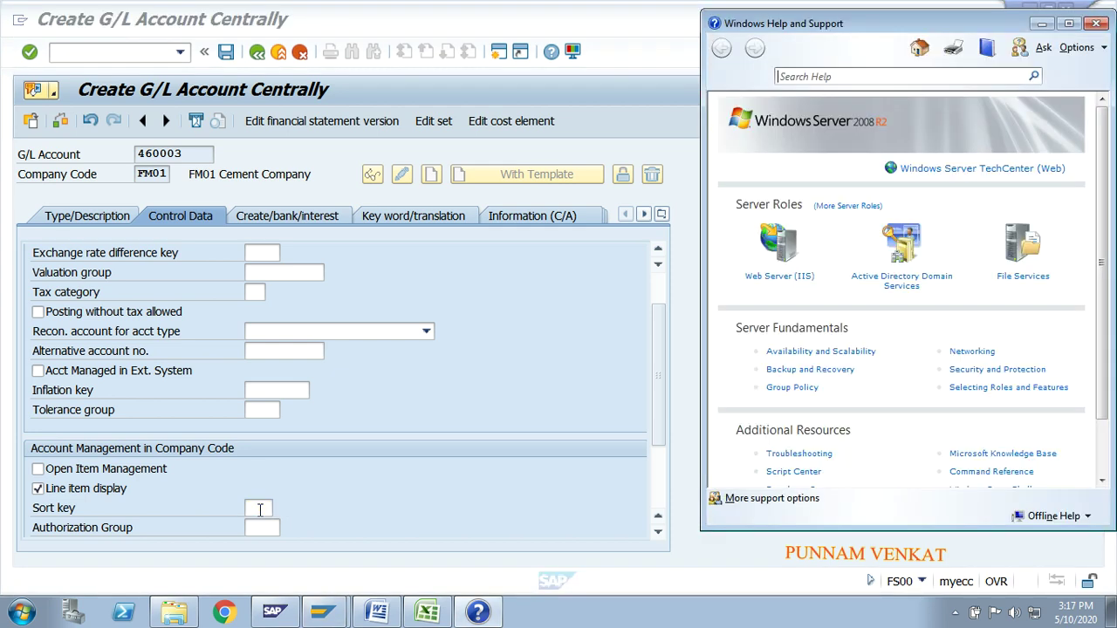
{"action": "left_click", "coordinate": [1096, 23]}
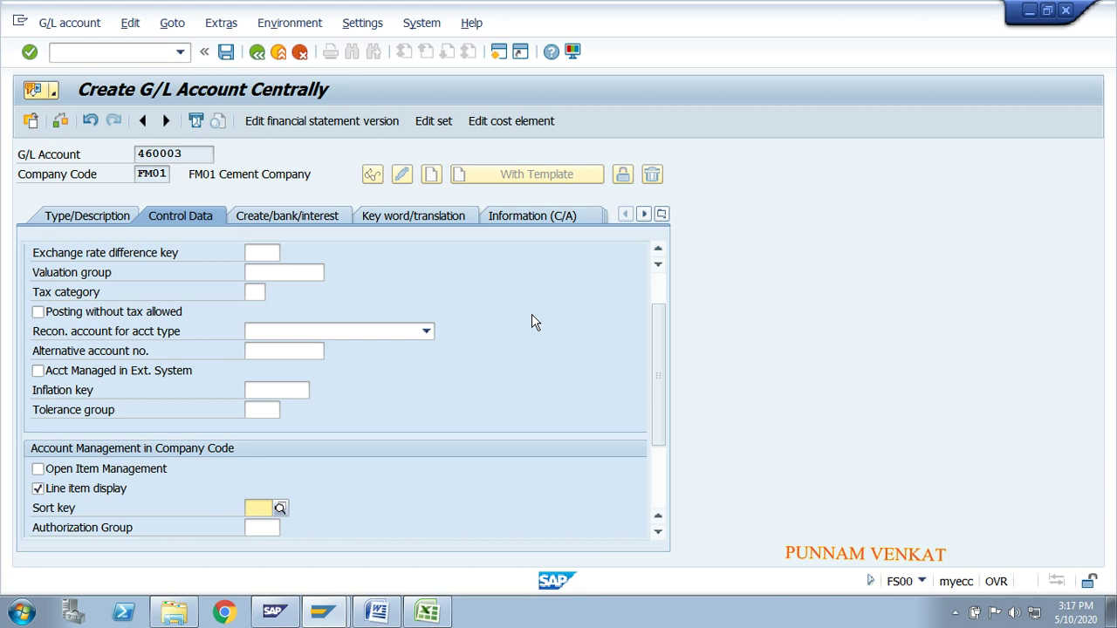
{"action": "key", "text": "F4"}
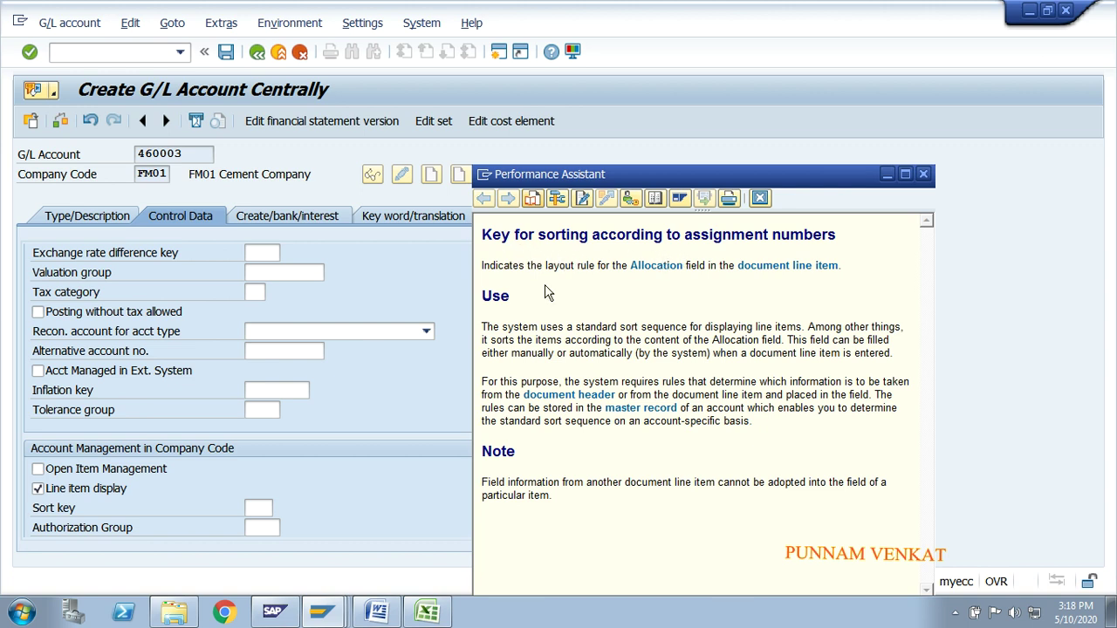
{"action": "left_click_drag", "start_coordinate": [481, 266], "coordinate": [833, 276]}
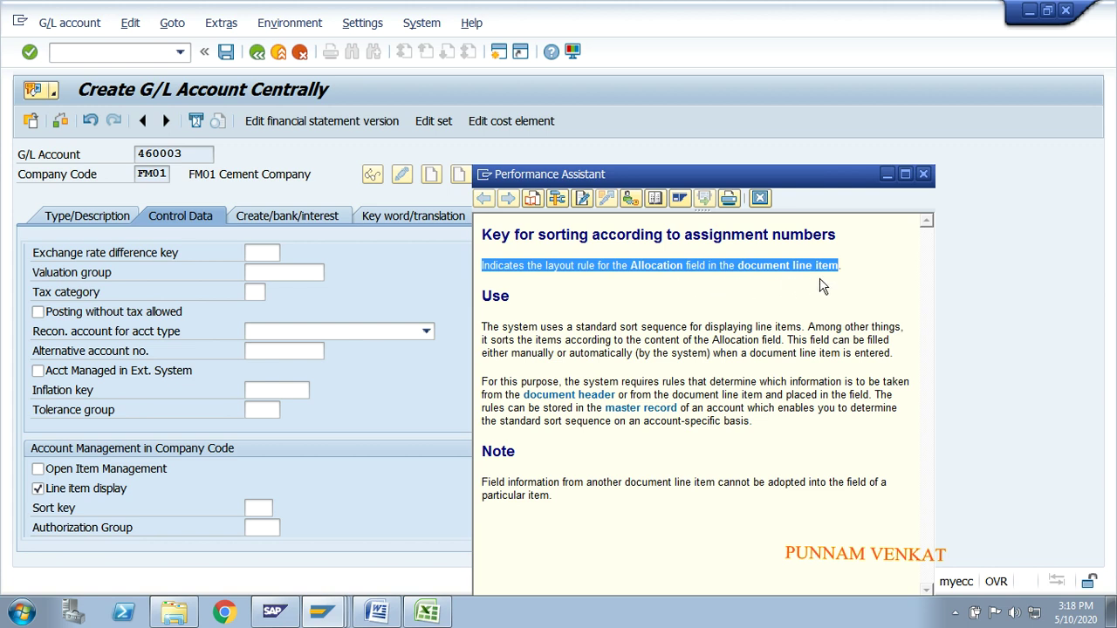
{"action": "left_click_drag", "start_coordinate": [483, 326], "coordinate": [621, 407]}
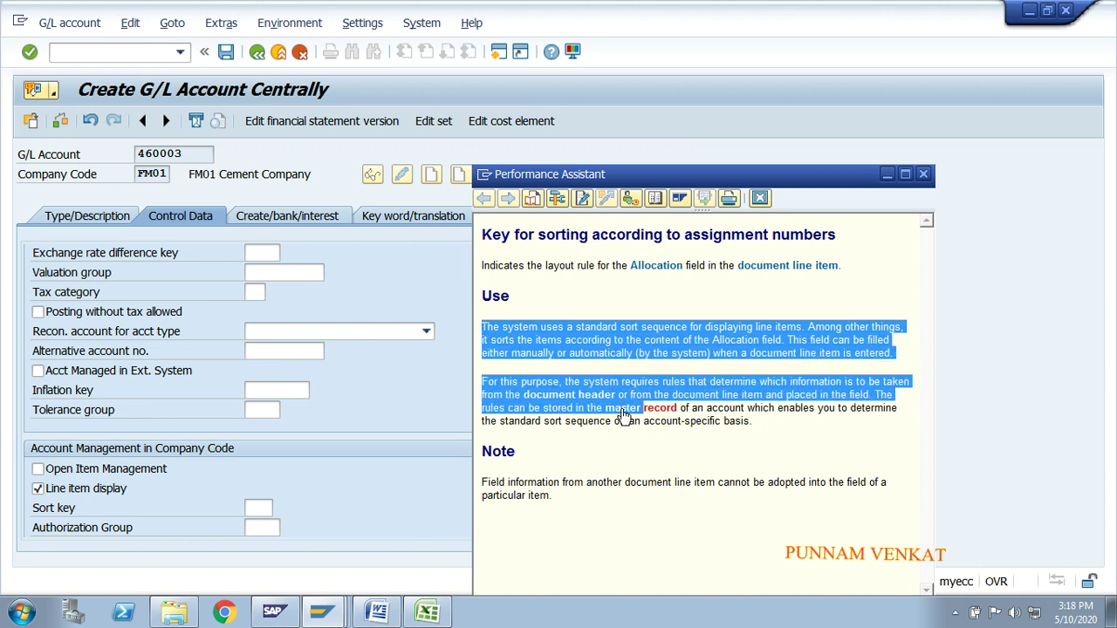
{"action": "left_click", "coordinate": [925, 176]}
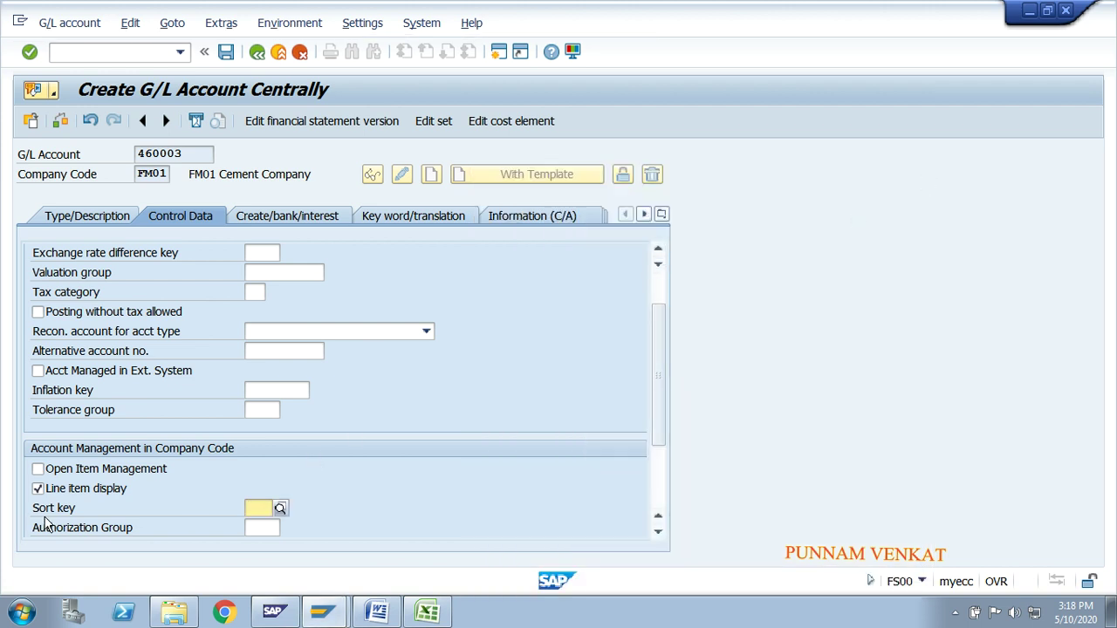
Set the sort key to 001 Posting date from the list of possible values
{"action": "left_click", "coordinate": [279, 509]}
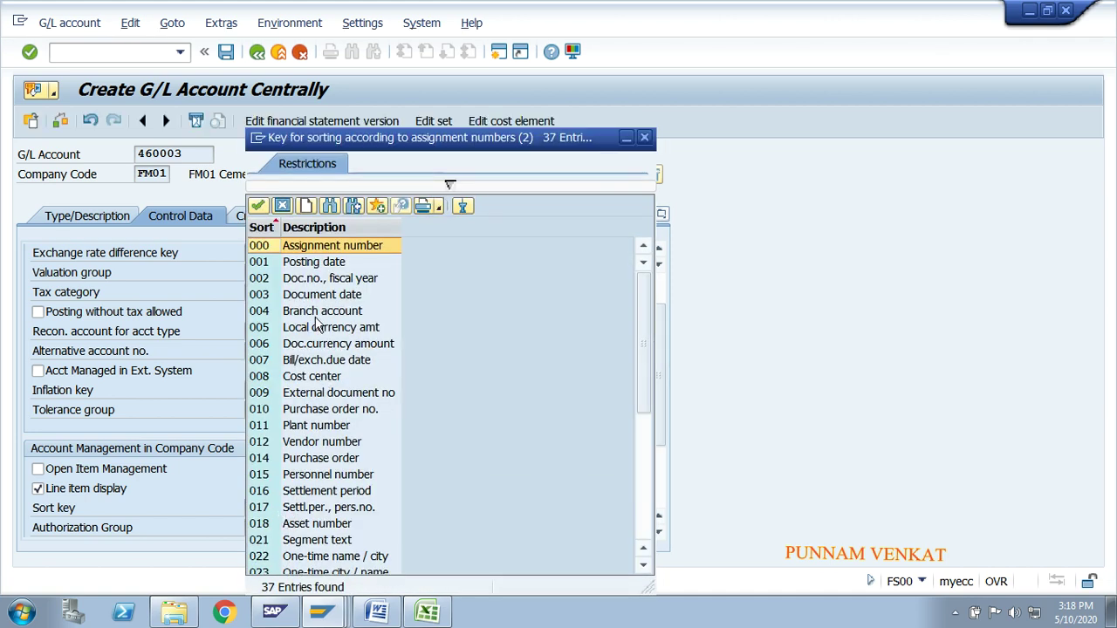
{"action": "double_click", "coordinate": [276, 264]}
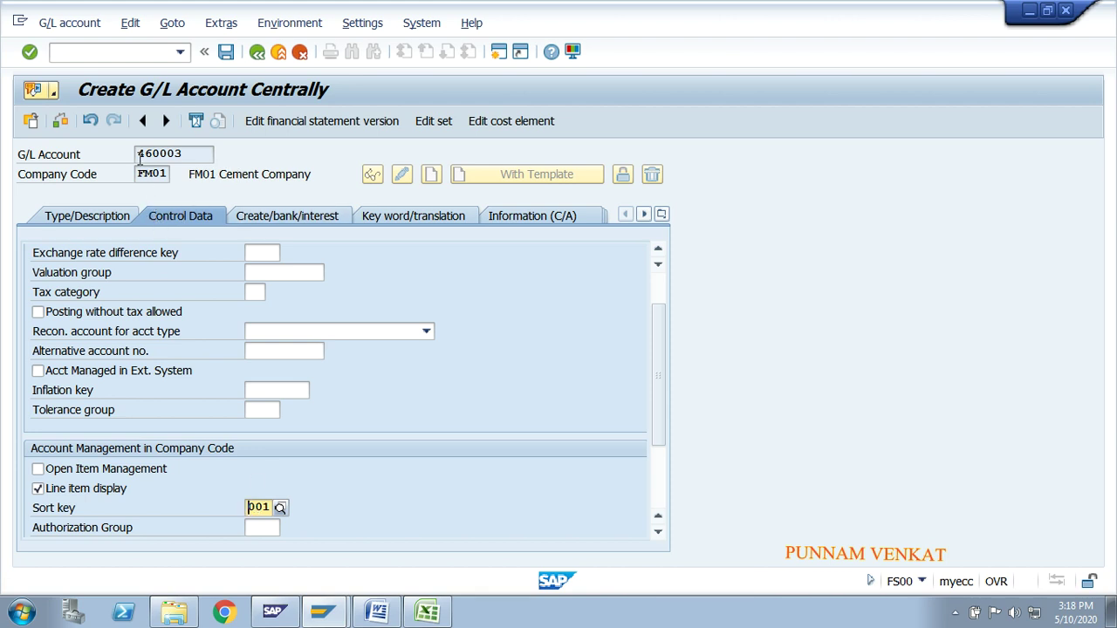
{"action": "left_click_drag", "start_coordinate": [138, 153], "coordinate": [183, 153]}
{"action": "left_click", "coordinate": [183, 154]}
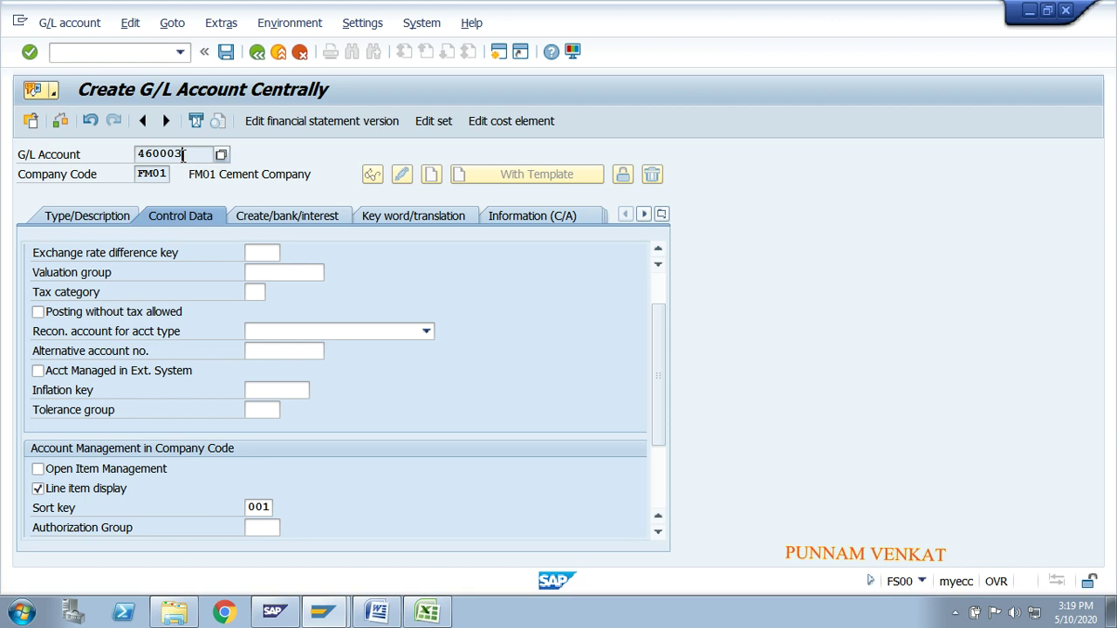
{"action": "left_click", "coordinate": [271, 506]}
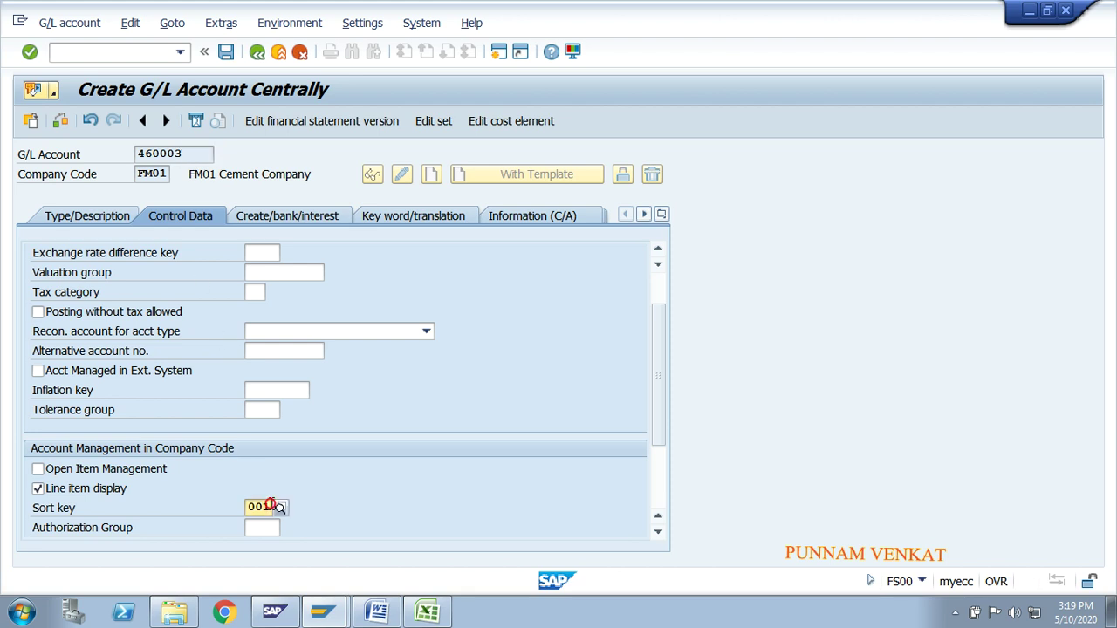
Reopen the sort key's list of possible values and reselect 001 Posting date
{"action": "left_click", "coordinate": [280, 508]}
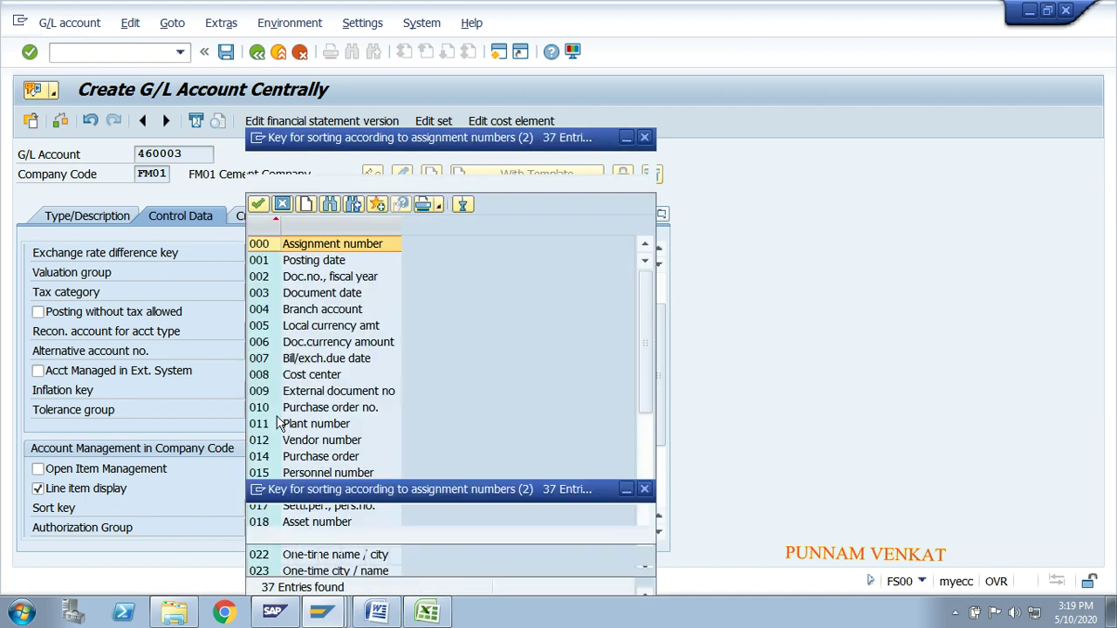
{"action": "left_click", "coordinate": [266, 267]}
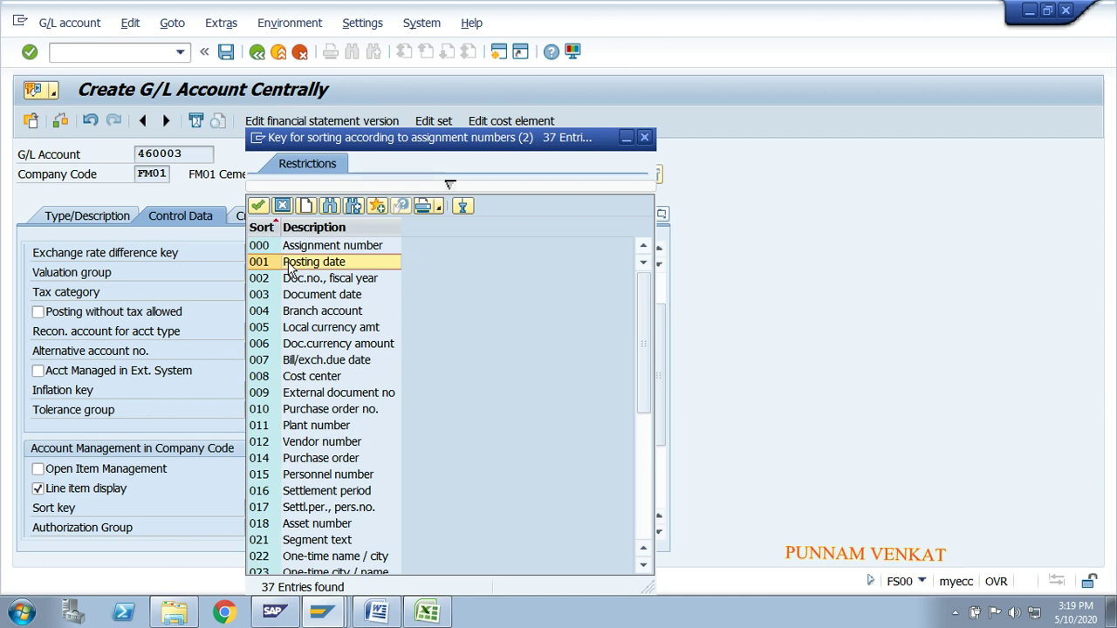
{"action": "double_click", "coordinate": [290, 267]}
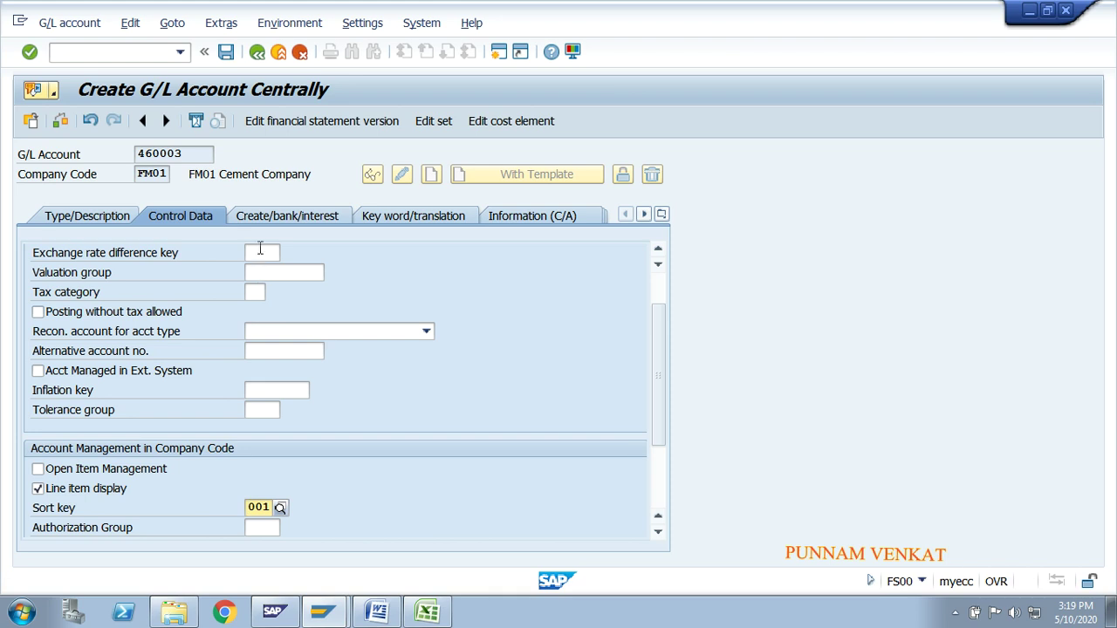
Set the field status group to G001 and save the salary G/L account
{"action": "left_click", "coordinate": [267, 218]}
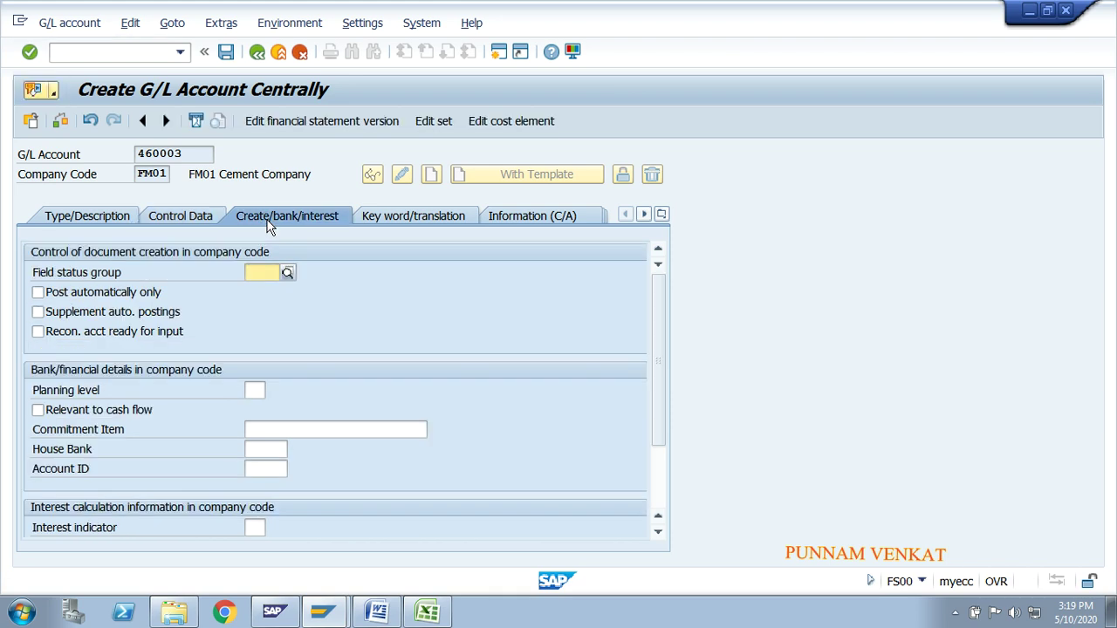
{"action": "type", "text": "G00"}
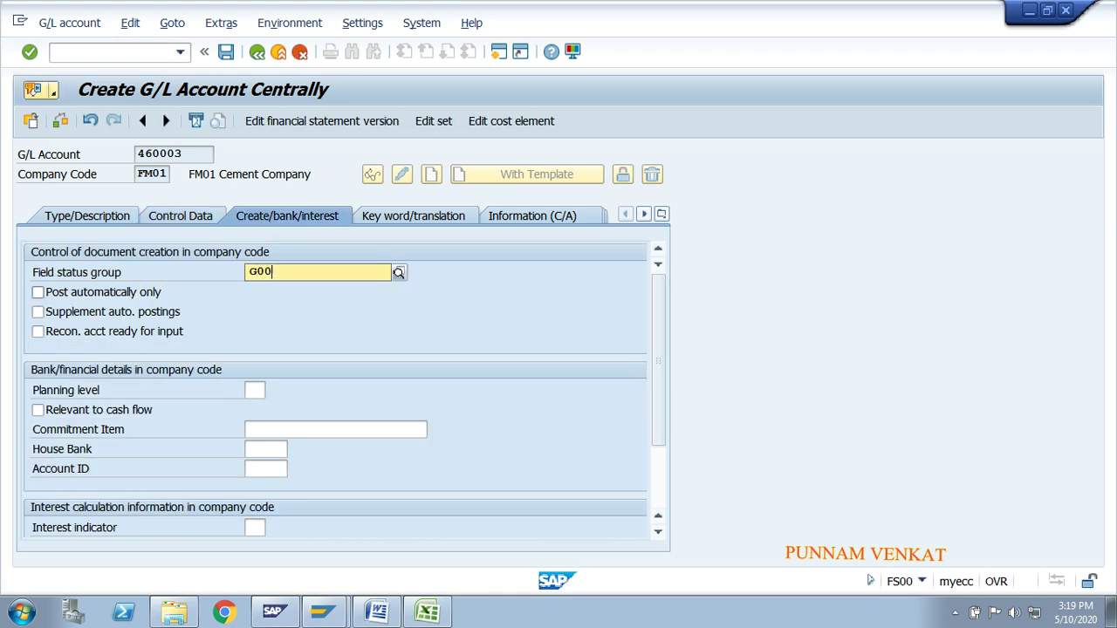
{"action": "type", "text": "1"}
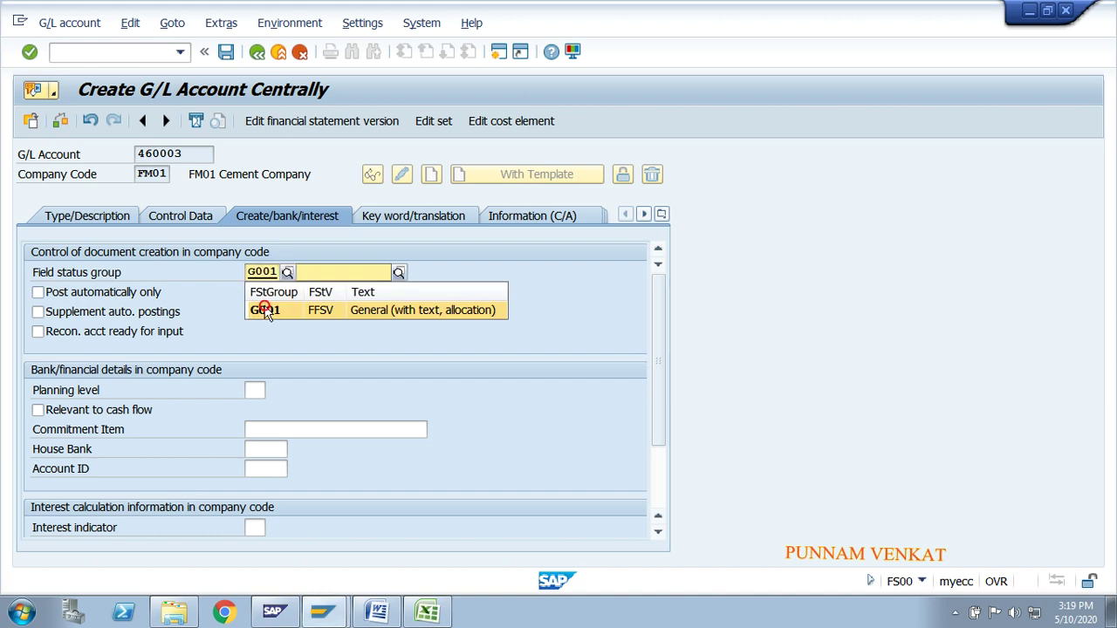
{"action": "left_click", "coordinate": [251, 309]}
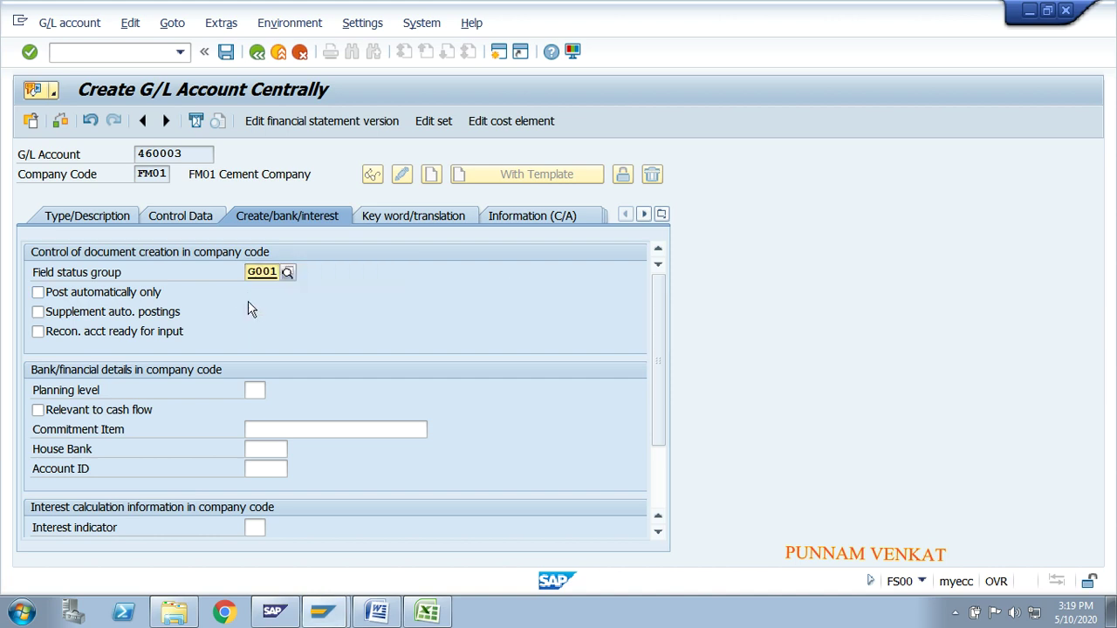
{"action": "left_click", "coordinate": [226, 54]}
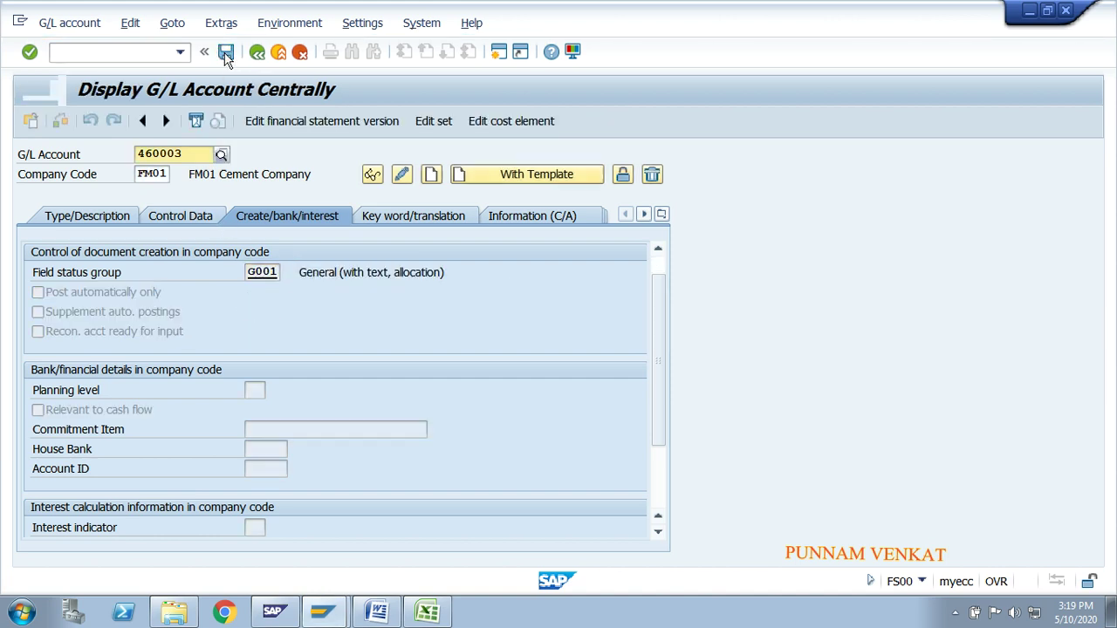
Copy the new G/L account number and add it after "Salary Account--" in the Word notes
{"action": "left_click_drag", "start_coordinate": [199, 154], "coordinate": [139, 154]}
{"action": "key", "text": "ctrl+c"}
{"action": "left_click", "coordinate": [140, 153]}
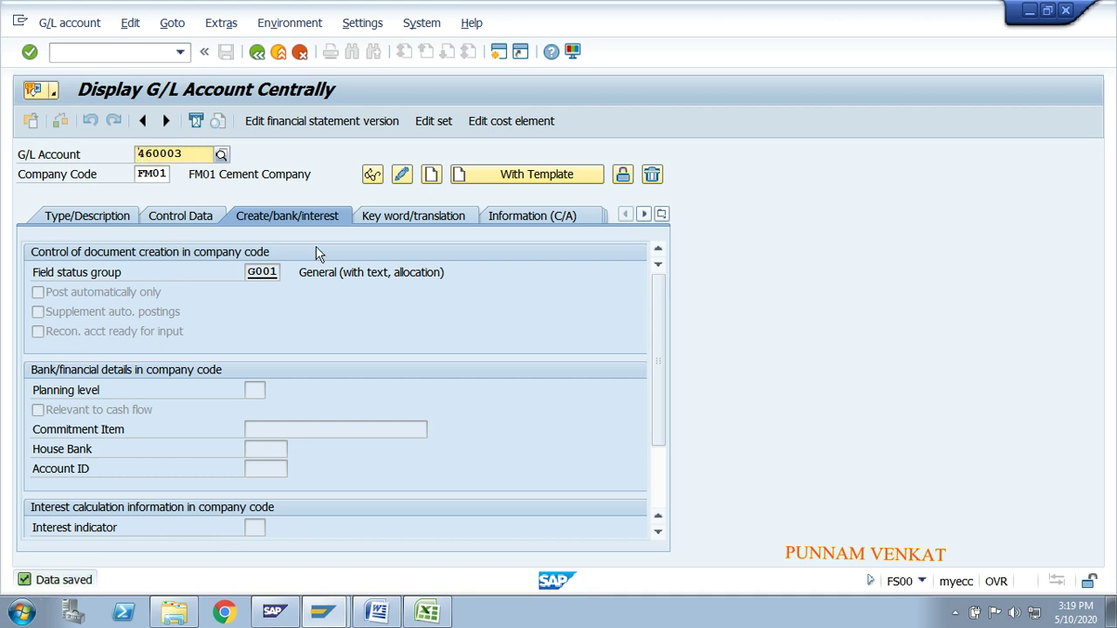
{"action": "key", "text": "alt+Tab"}
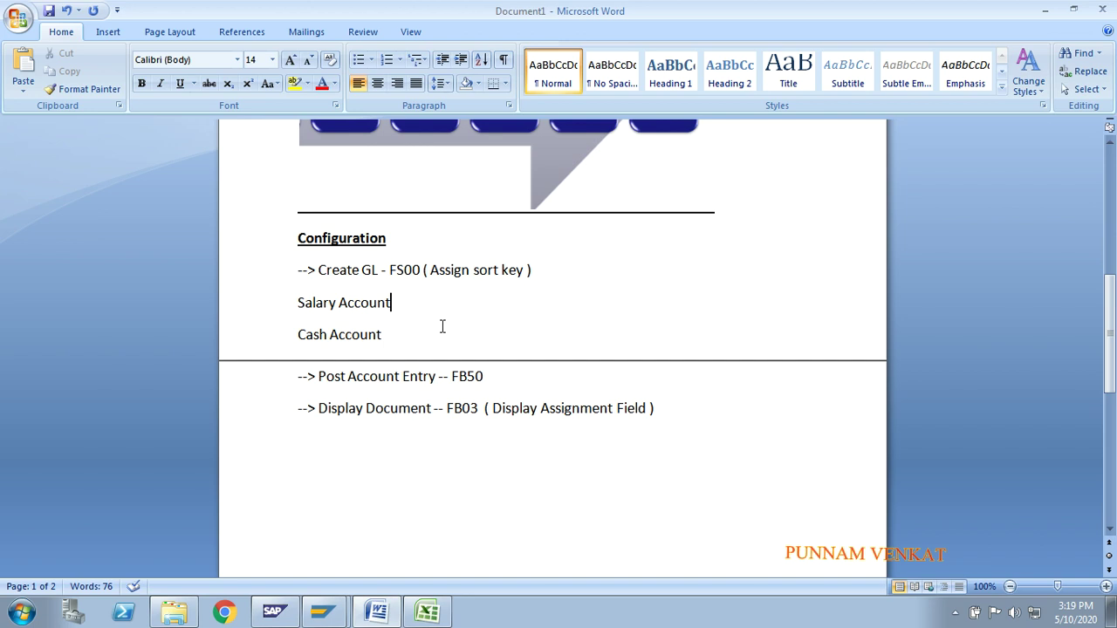
{"action": "type", "text": "--"}
{"action": "key", "text": "ctrl+v"}
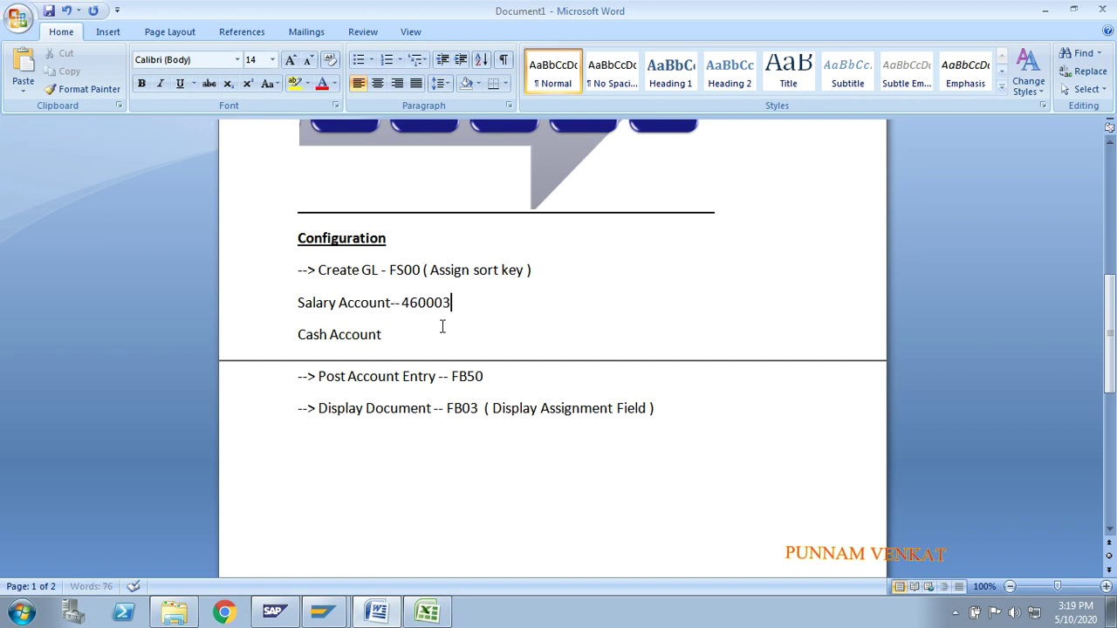
Add the sort key note "--001 ( Posting Date )" to the end of the Salary Account line
{"action": "type", "text": "--001"}
{"action": "key", "text": "BackSpace"}
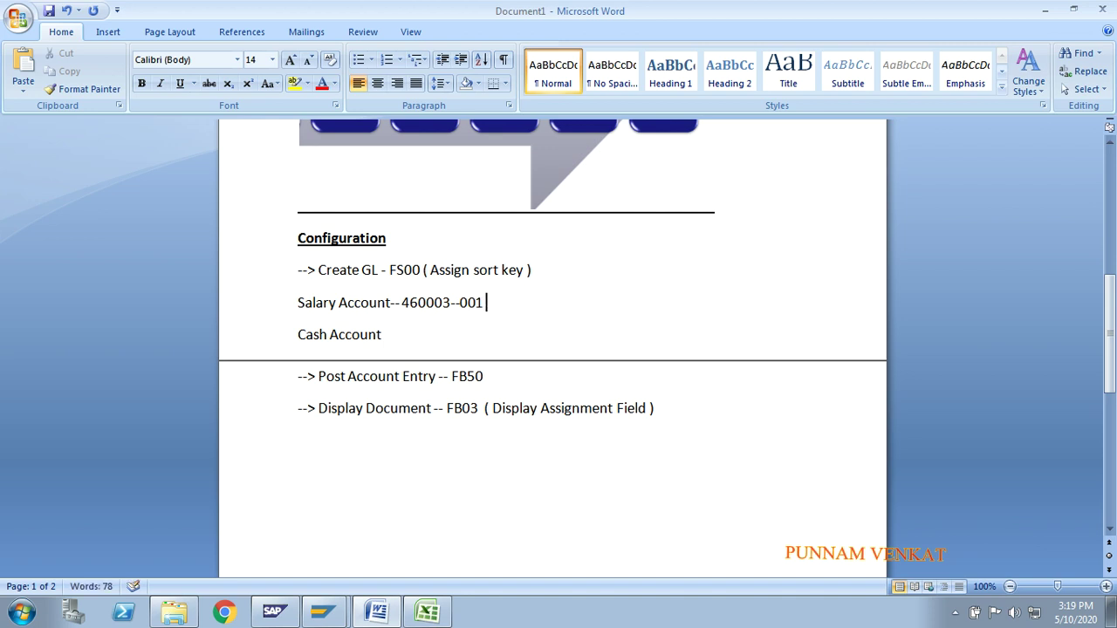
{"action": "type", "text": "( pS"}
{"action": "key", "text": "BackSpace"}
{"action": "key", "text": "BackSpace"}
{"action": "key", "text": "BackSpace"}
{"action": "type", "text": "Posting Date )"}
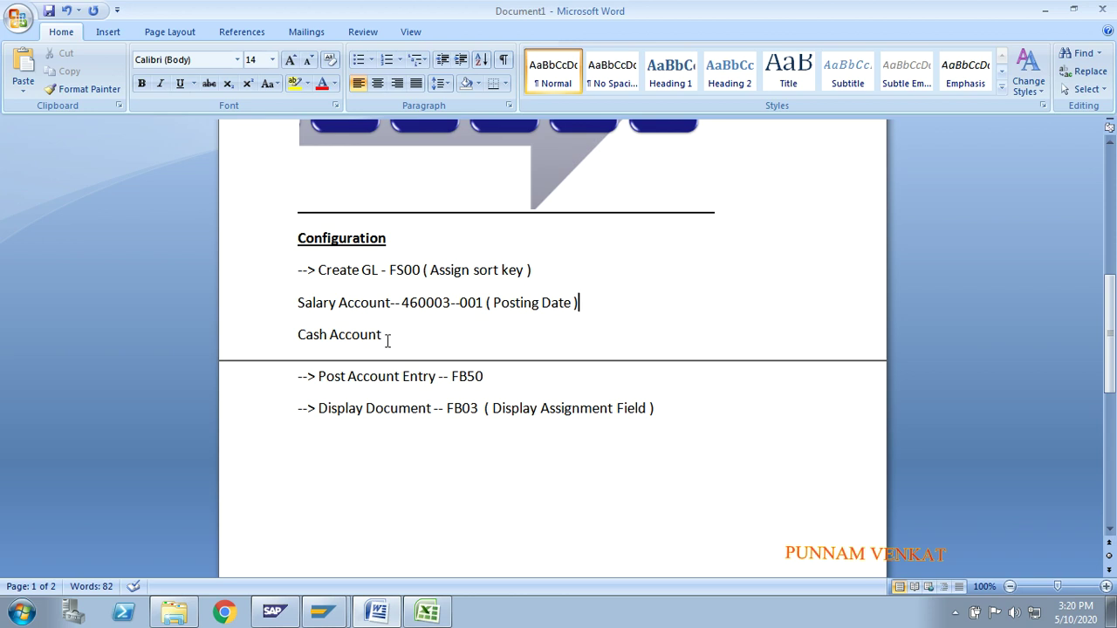
Switch back to SAP and start creating G/L account 240002 in company code FM01
{"action": "left_click_drag", "start_coordinate": [387, 341], "coordinate": [308, 342]}
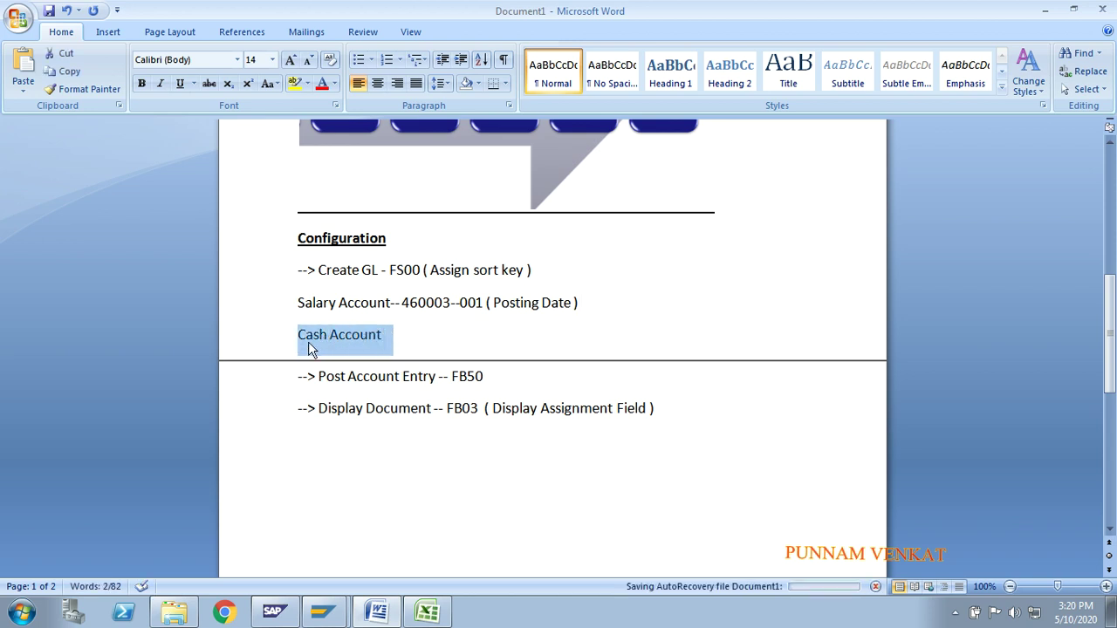
{"action": "key", "text": "alt+Tab"}
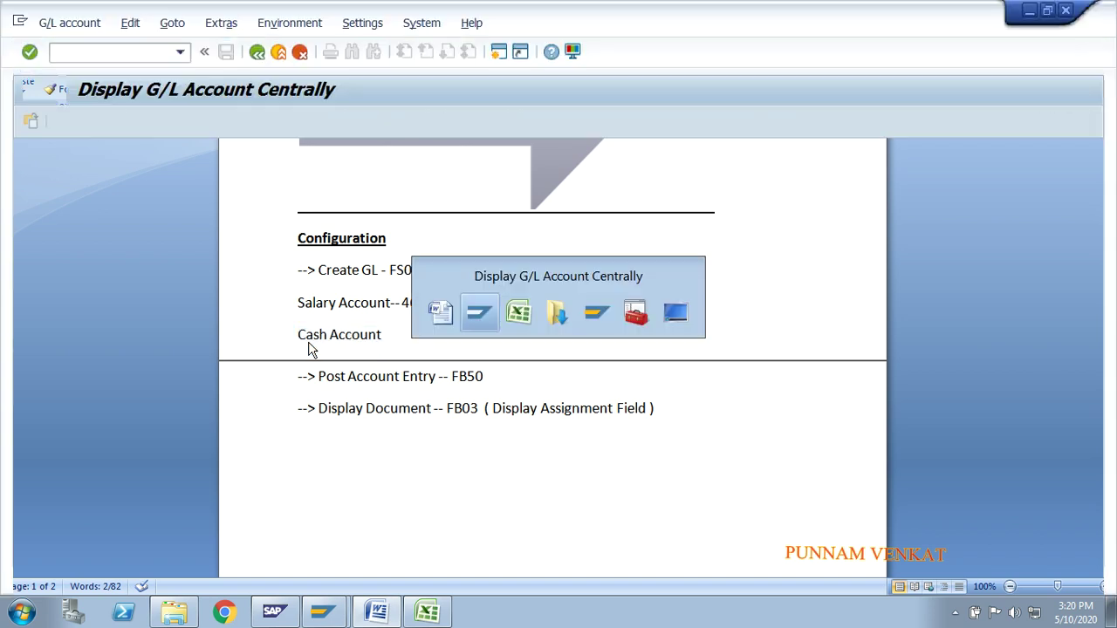
{"action": "left_click", "coordinate": [191, 160]}
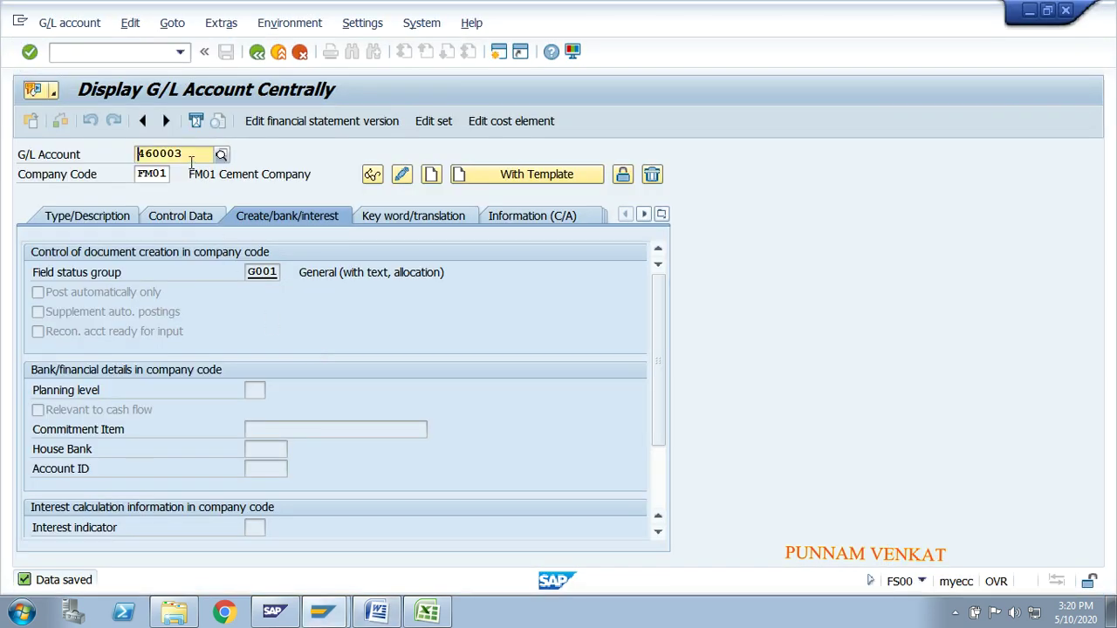
{"action": "key", "text": "BackSpace"}
{"action": "key", "text": "BackSpace"}
{"action": "key", "text": "BackSpace"}
{"action": "key", "text": "BackSpace"}
{"action": "key", "text": "BackSpace"}
{"action": "key", "text": "BackSpace"}
{"action": "type", "text": "24000"}
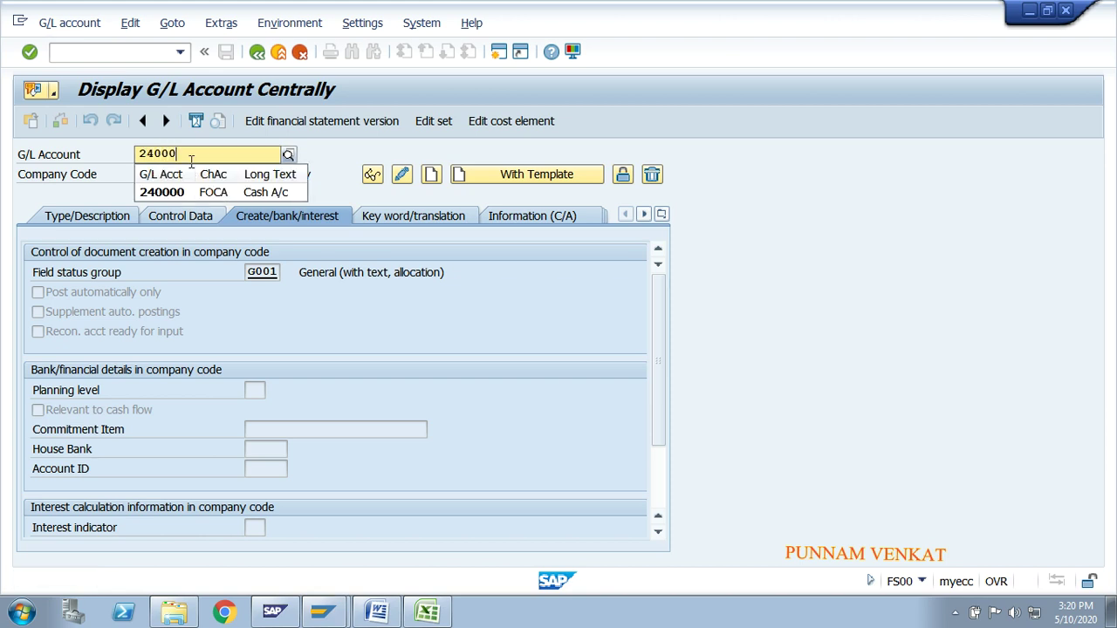
{"action": "key", "text": "Return"}
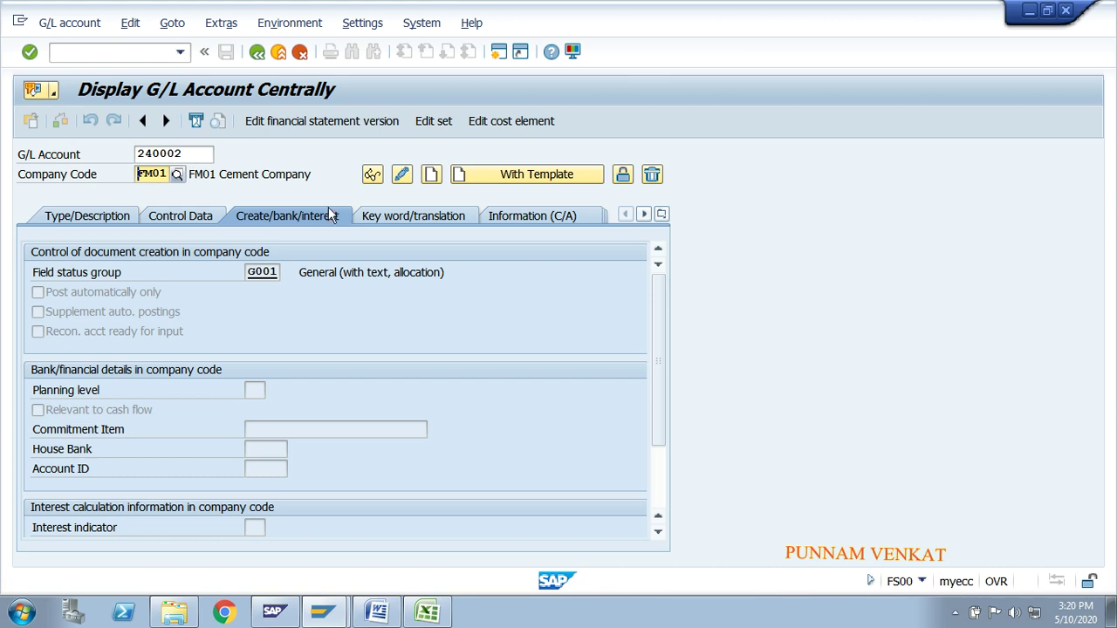
{"action": "left_click", "coordinate": [431, 178]}
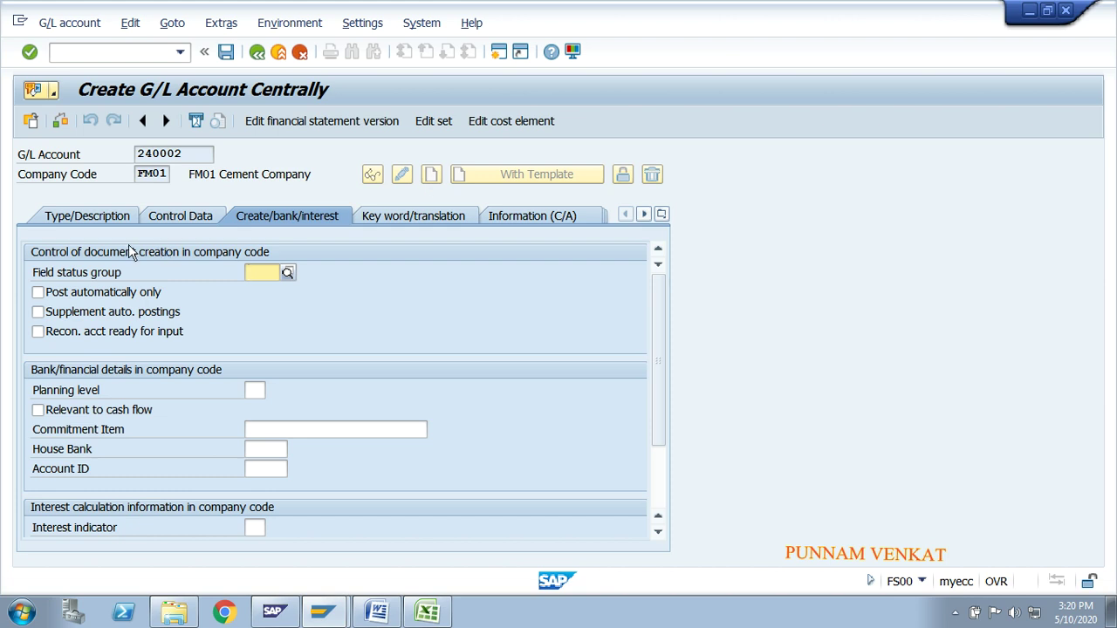
Assign account group CSBN Cash & Bank and classify the account as a balance sheet account
{"action": "left_click", "coordinate": [86, 223]}
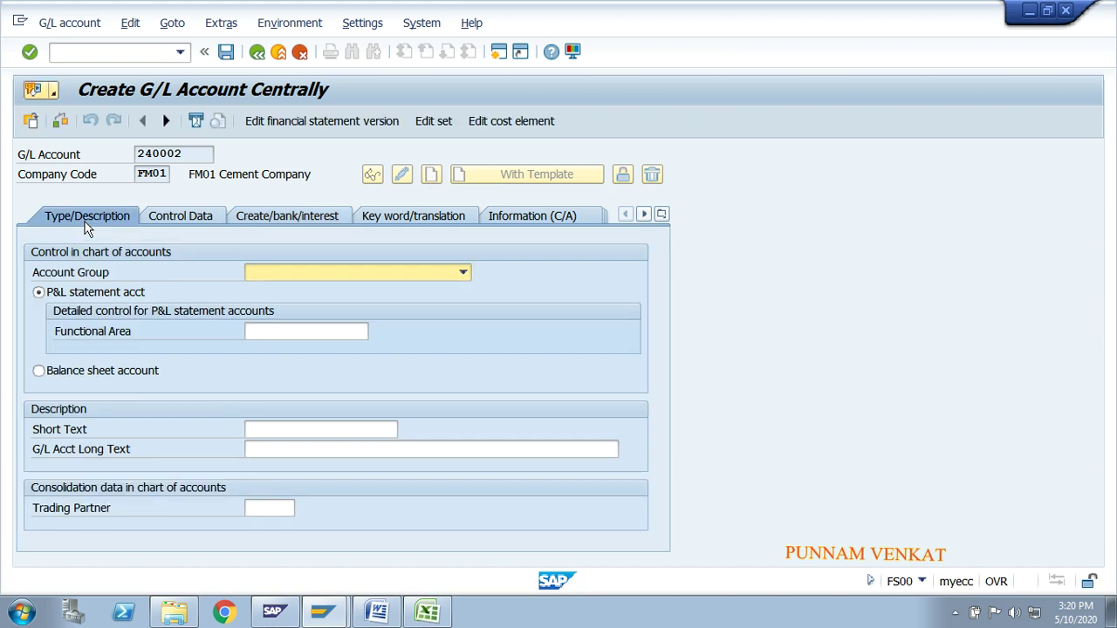
{"action": "left_click", "coordinate": [279, 271]}
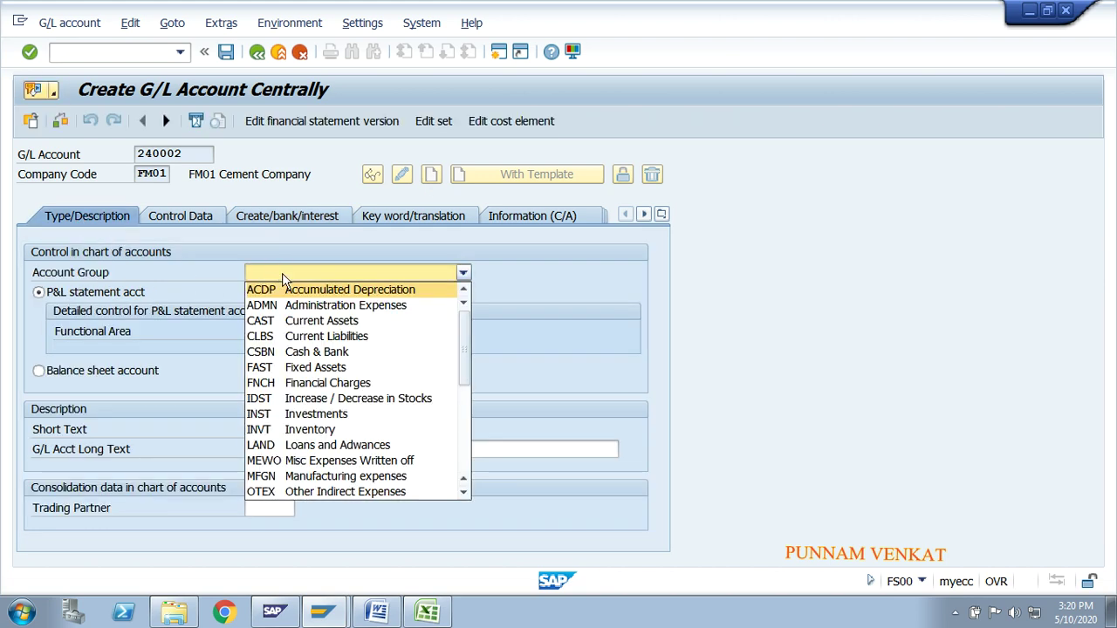
{"action": "left_click", "coordinate": [314, 354]}
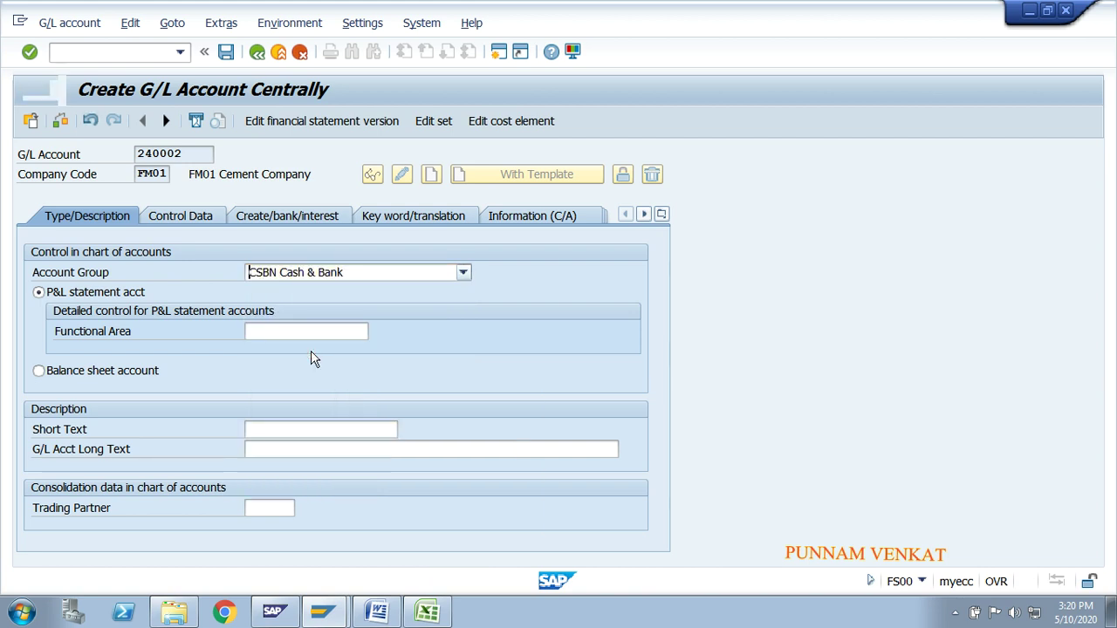
{"action": "left_click", "coordinate": [39, 371]}
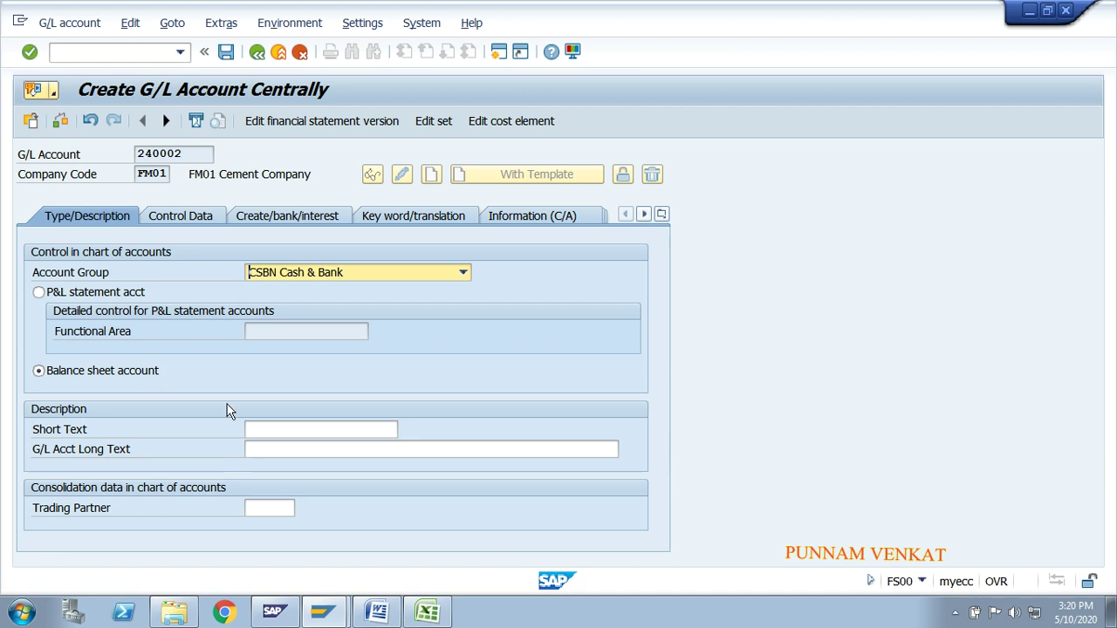
Enter Cash Account as the short text and copy it into the G/L account long text
{"action": "left_click", "coordinate": [275, 431]}
{"action": "type", "text": "Cash"}
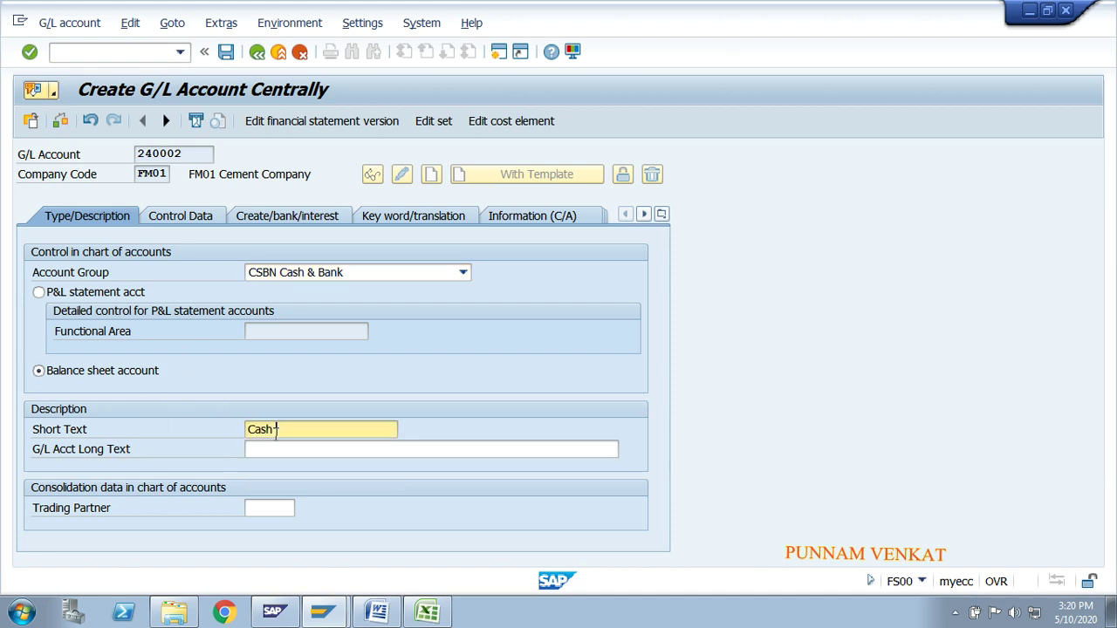
{"action": "type", "text": " Account"}
{"action": "key", "text": "Tab"}
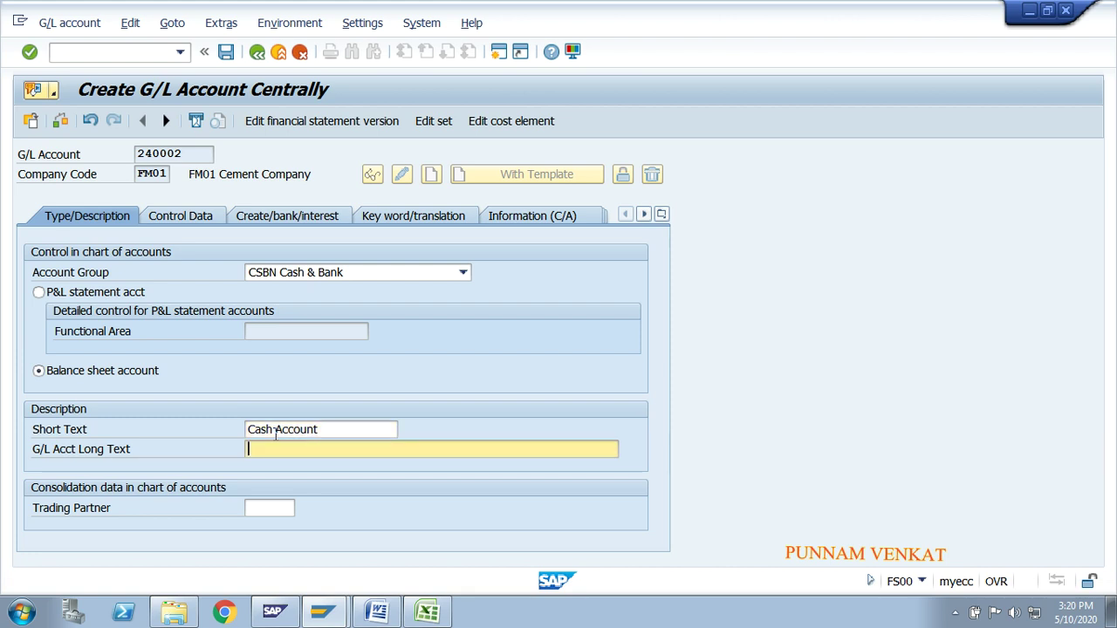
{"action": "key", "text": "shift+Tab"}
{"action": "key", "text": "ctrl+a"}
{"action": "key", "text": "ctrl+c"}
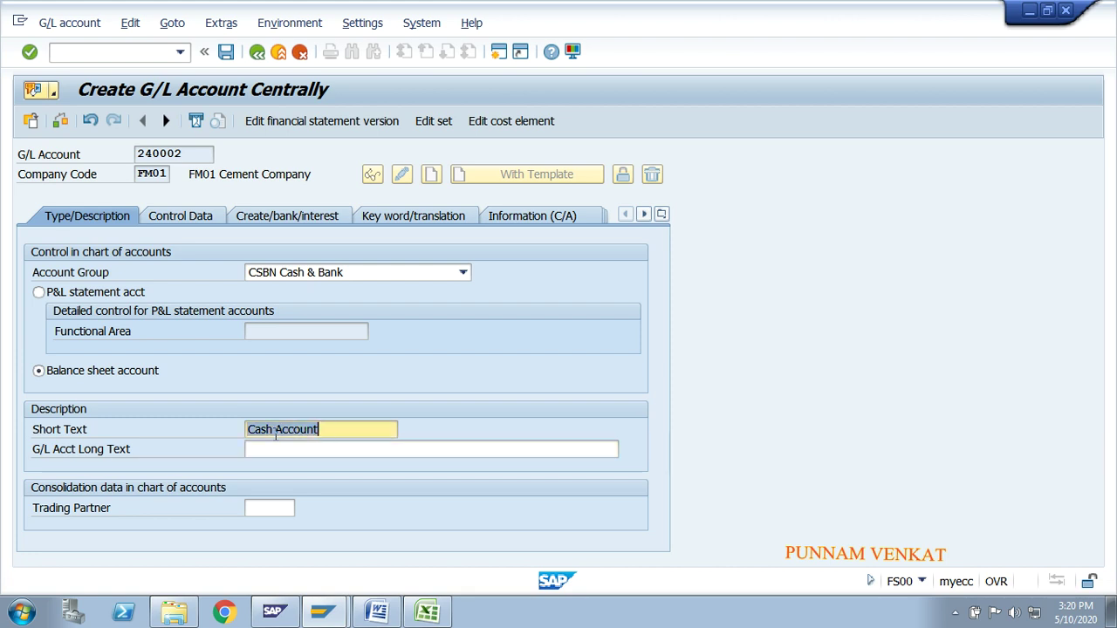
{"action": "key", "text": "Tab"}
{"action": "key", "text": "ctrl+v"}
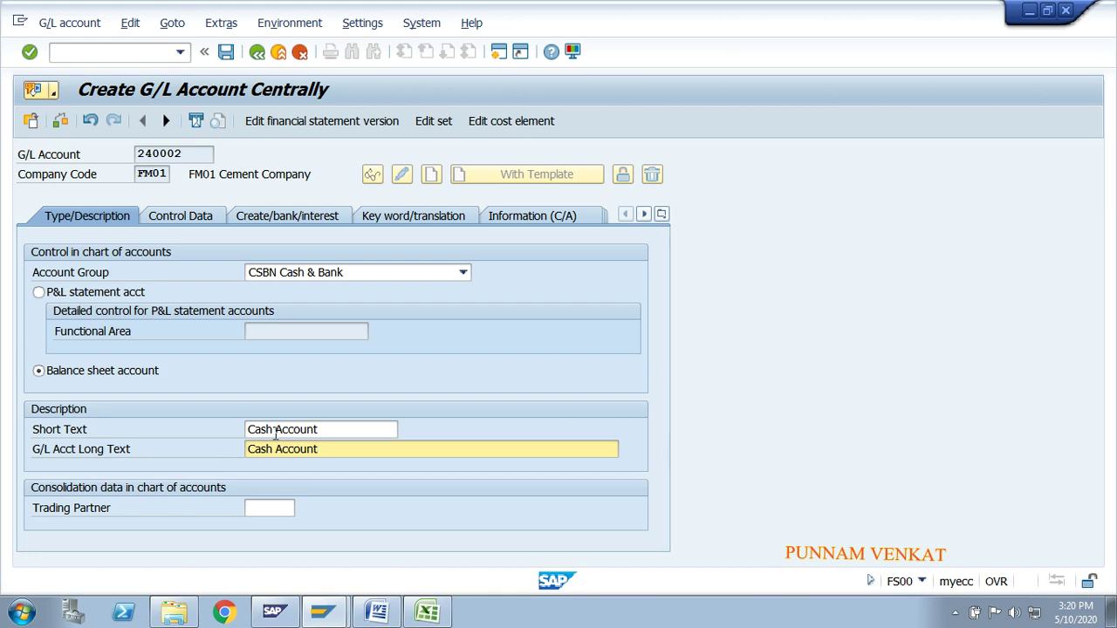
Enable line item display in the cash account's control data
{"action": "left_click", "coordinate": [174, 227]}
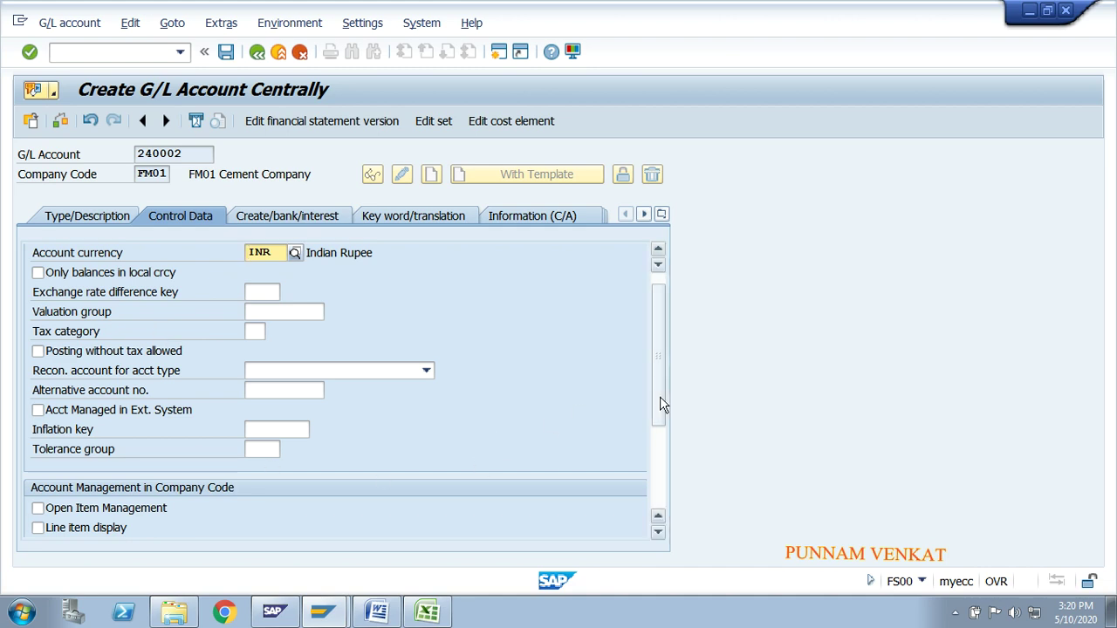
{"action": "left_click_drag", "start_coordinate": [660, 397], "coordinate": [663, 429]}
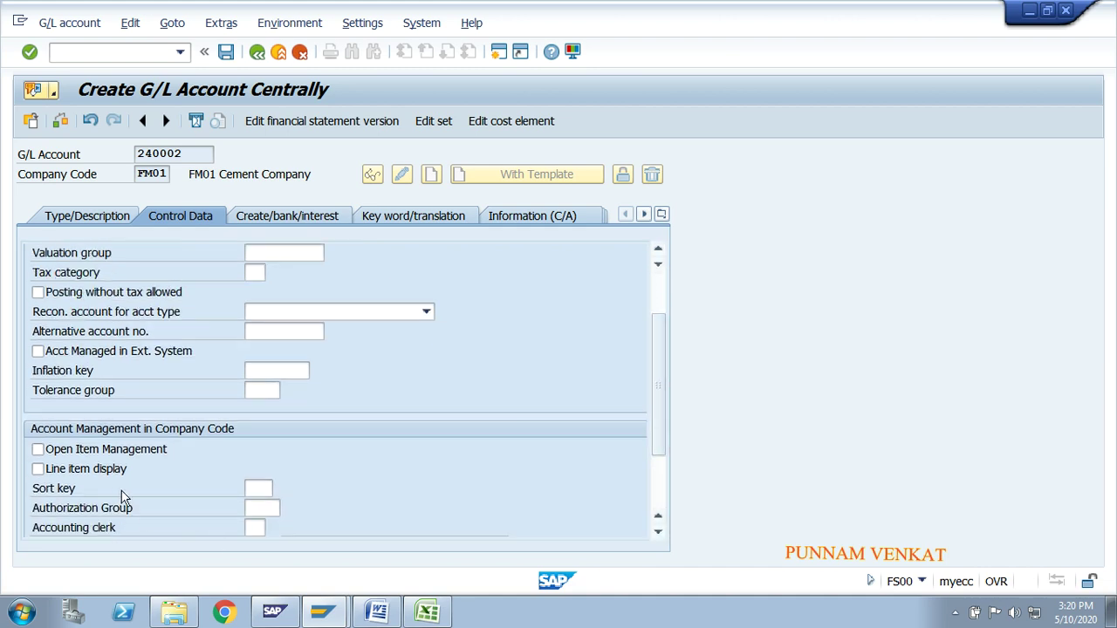
{"action": "left_click", "coordinate": [99, 474]}
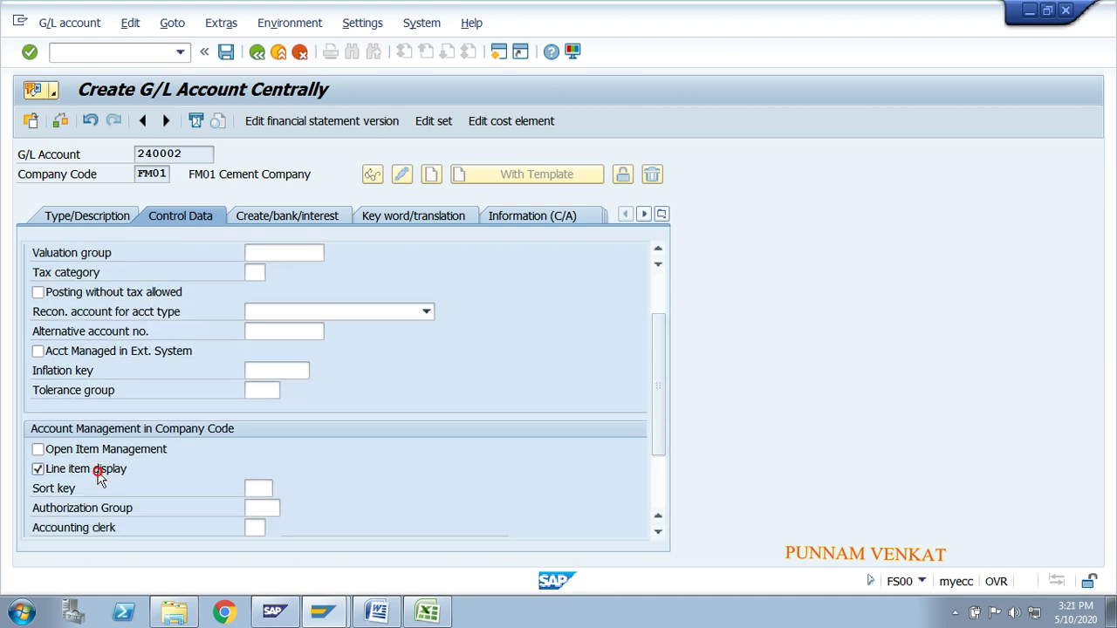
Set the cash account's sort key to 002 Doc.no., fiscal year from the list of possible values
{"action": "left_click", "coordinate": [258, 492]}
{"action": "left_click", "coordinate": [281, 488]}
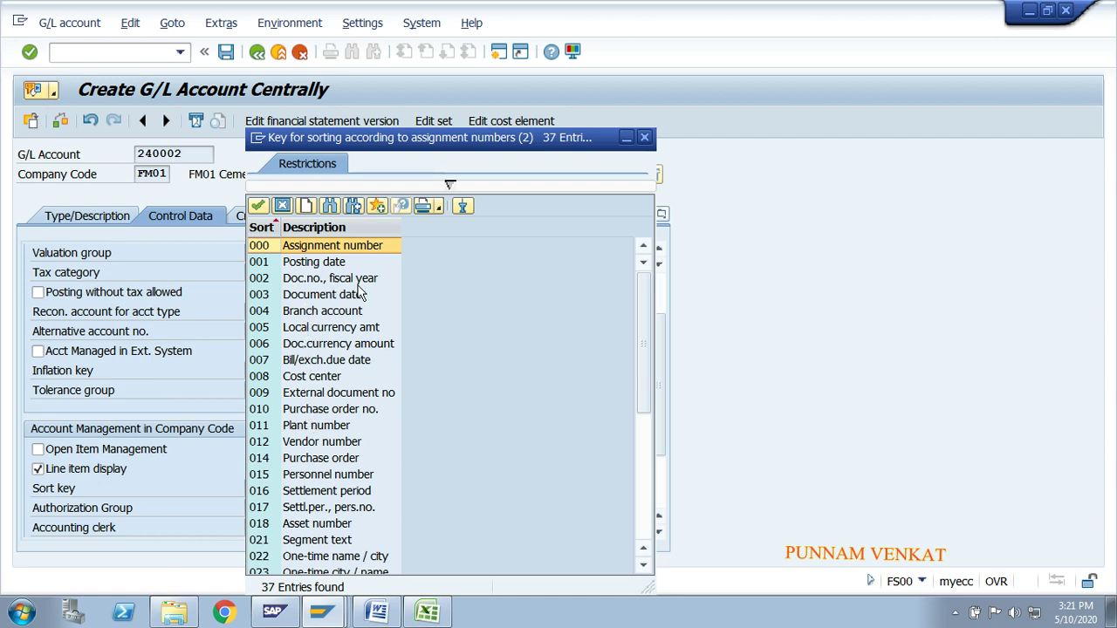
{"action": "left_click", "coordinate": [304, 283]}
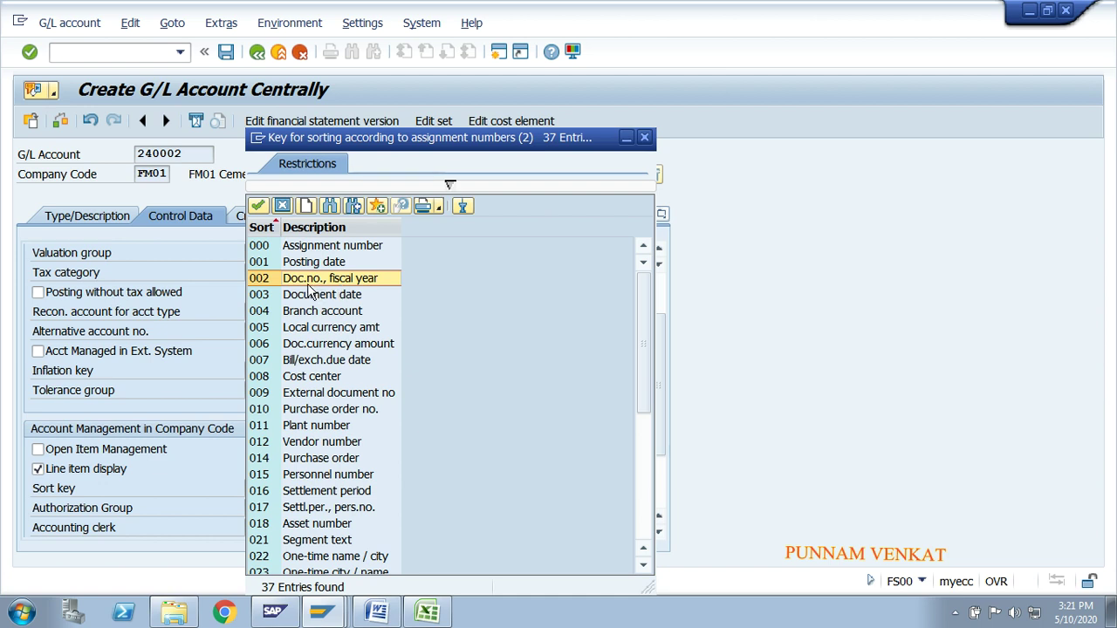
{"action": "left_click", "coordinate": [360, 283]}
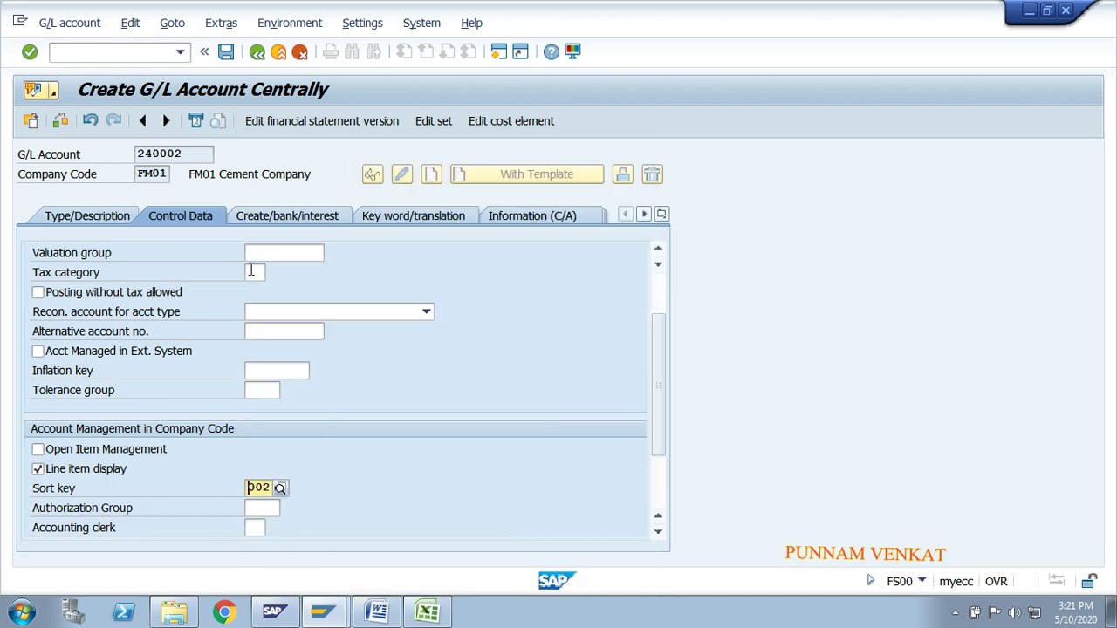
Assign field status group G001 to the cash account in its document creation settings
{"action": "left_click", "coordinate": [266, 219]}
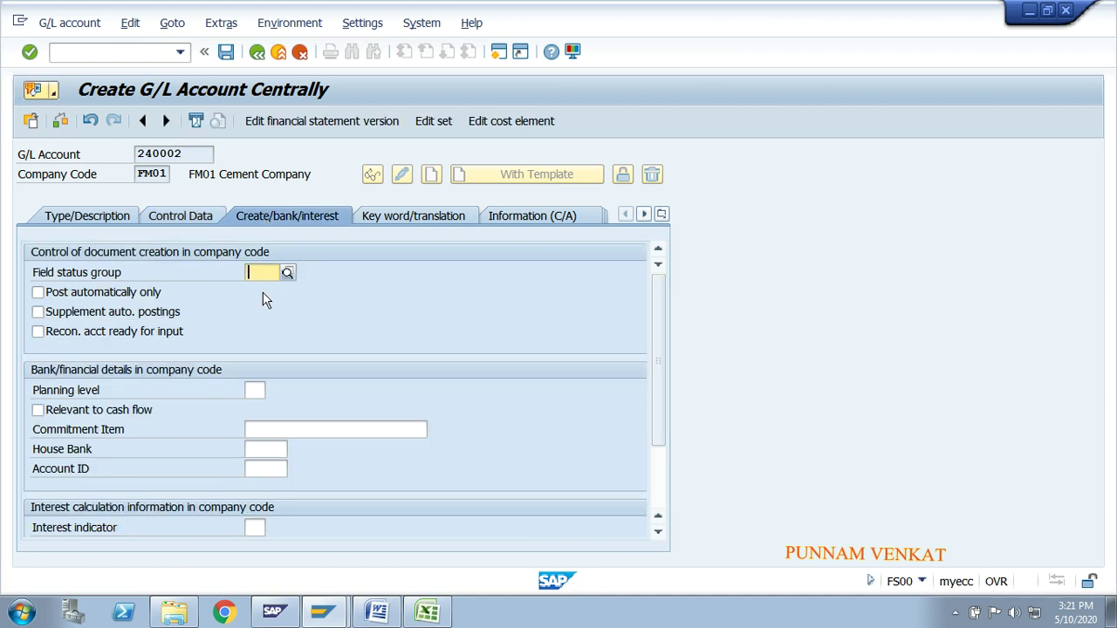
{"action": "type", "text": "g00"}
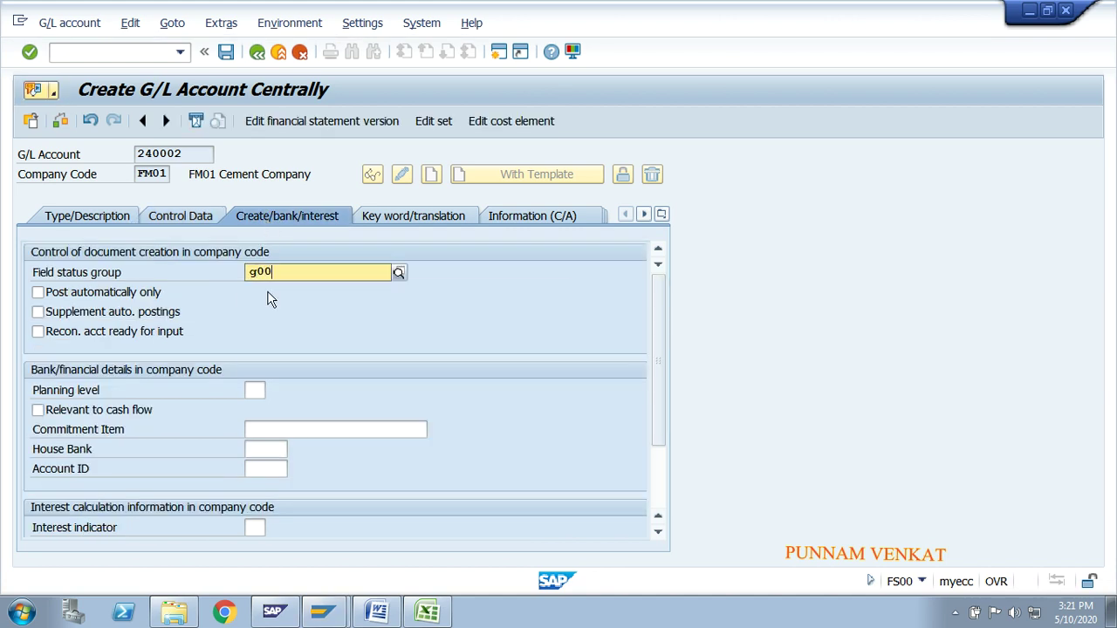
{"action": "type", "text": "1"}
{"action": "left_click", "coordinate": [268, 313]}
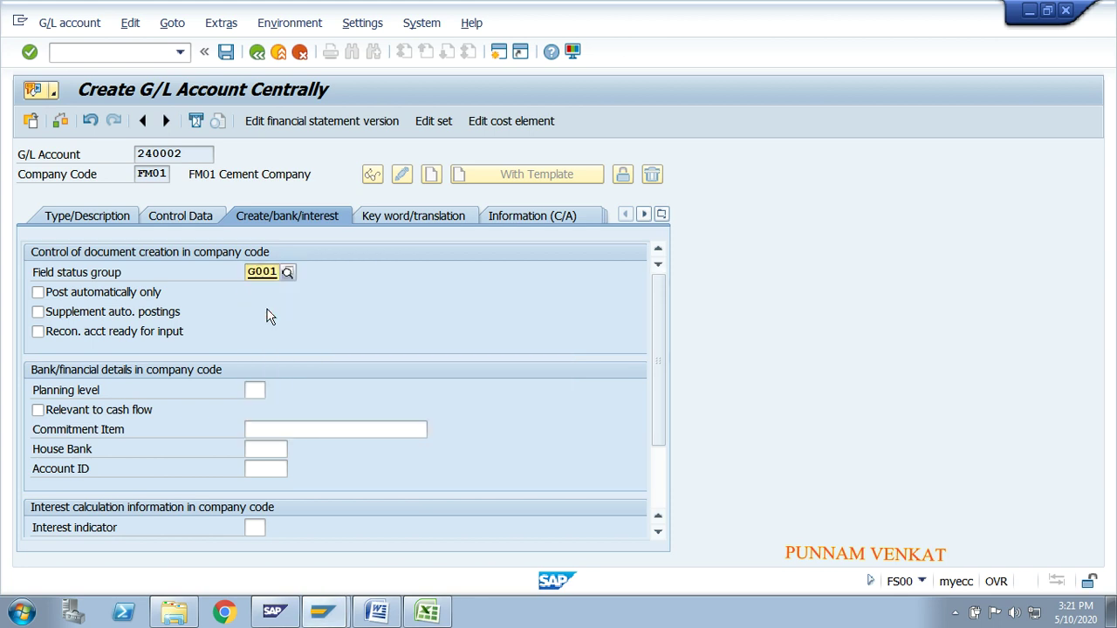
Mark the cash account as relevant to cash flow and save it, accepting the displayed messages
{"action": "left_click", "coordinate": [78, 412]}
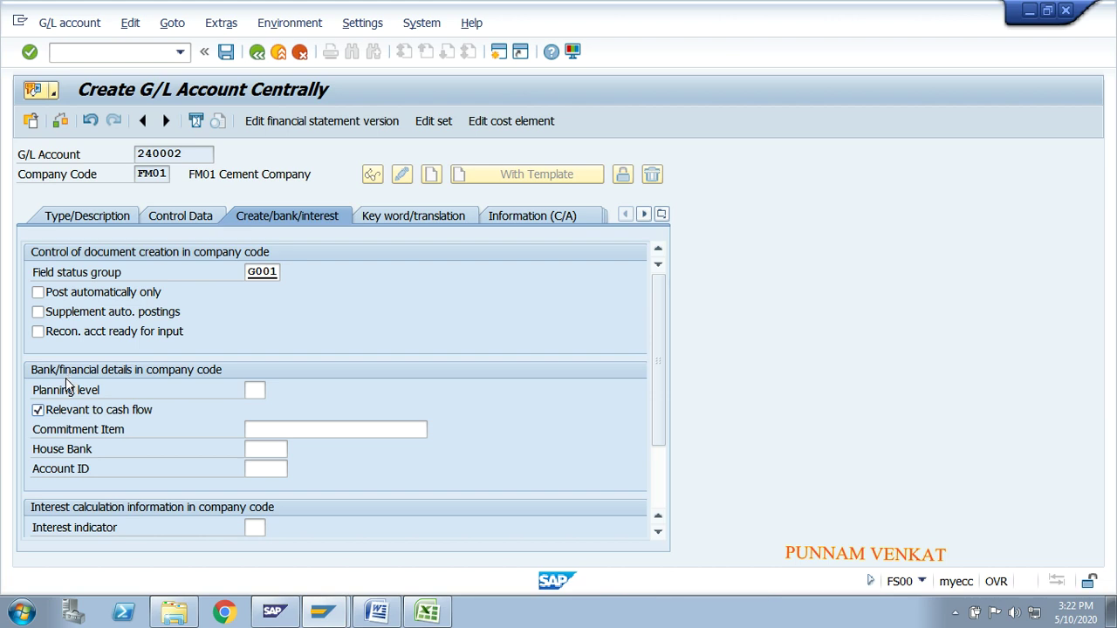
{"action": "left_click", "coordinate": [225, 55]}
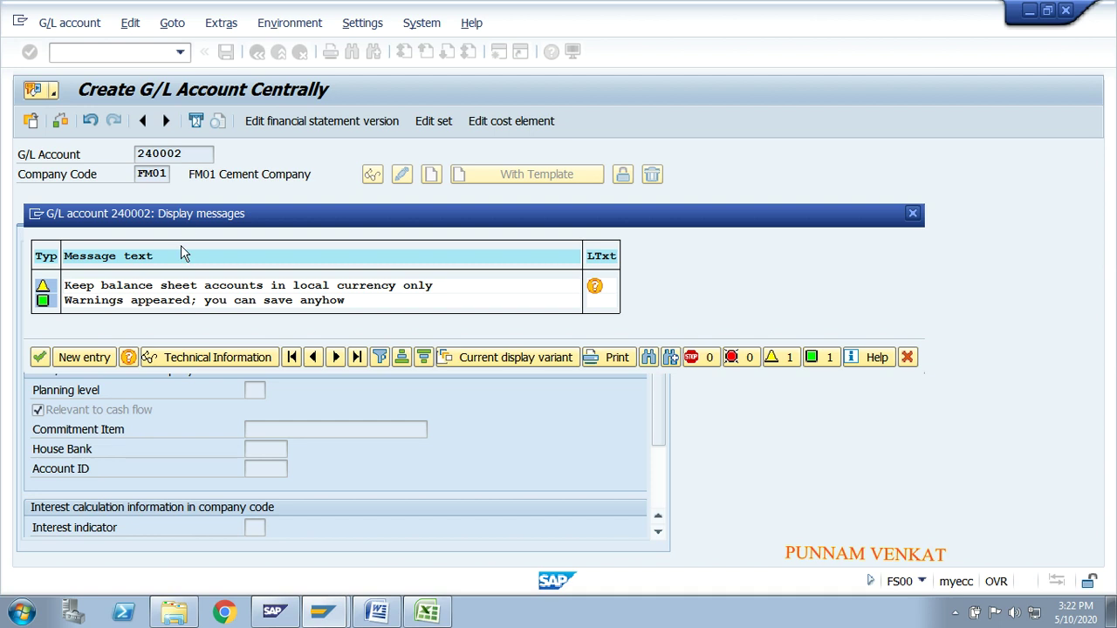
{"action": "left_click", "coordinate": [40, 358]}
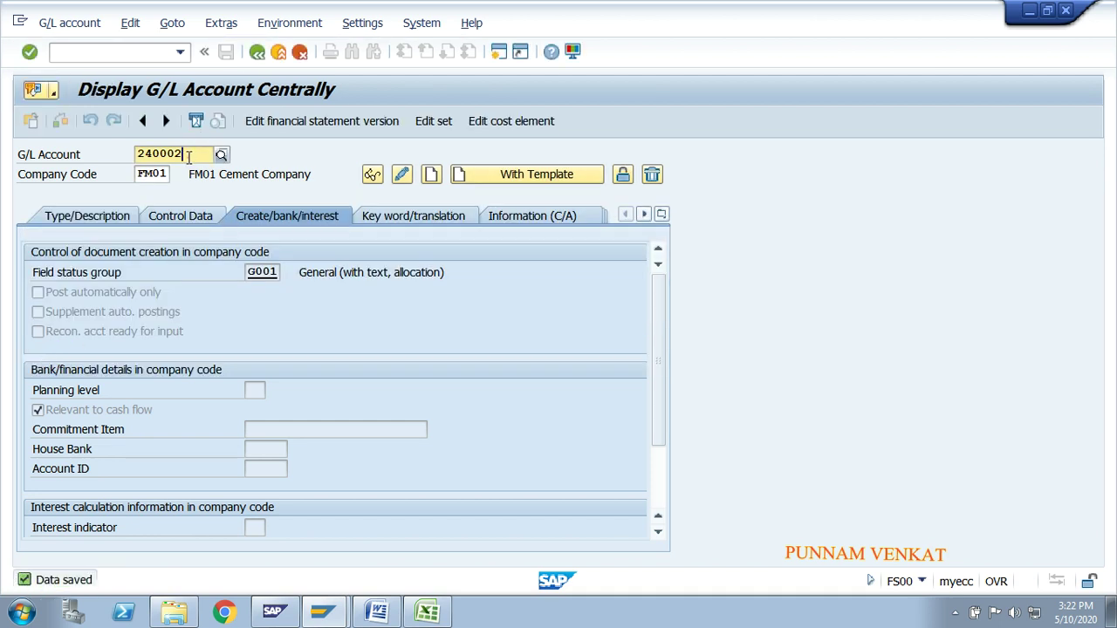
Copy the cash account's G/L number into the Word notes after Cash Account, separated by --
{"action": "left_click_drag", "start_coordinate": [188, 155], "coordinate": [141, 161]}
{"action": "key", "text": "ctrl+c"}
{"action": "left_click", "coordinate": [378, 611]}
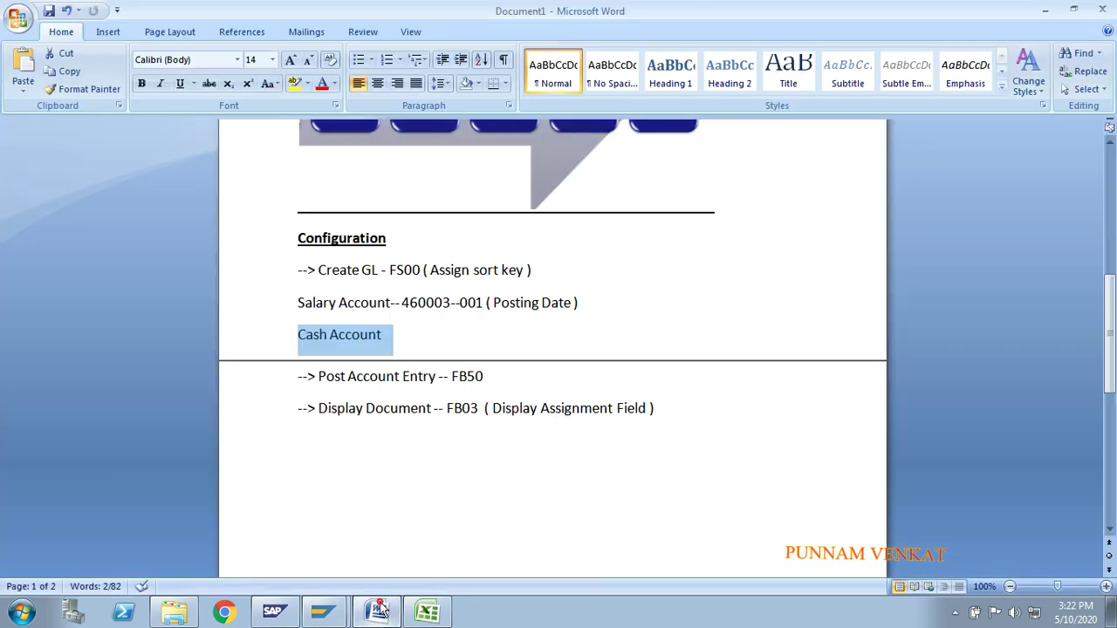
{"action": "left_click", "coordinate": [453, 346]}
{"action": "type", "text": "--"}
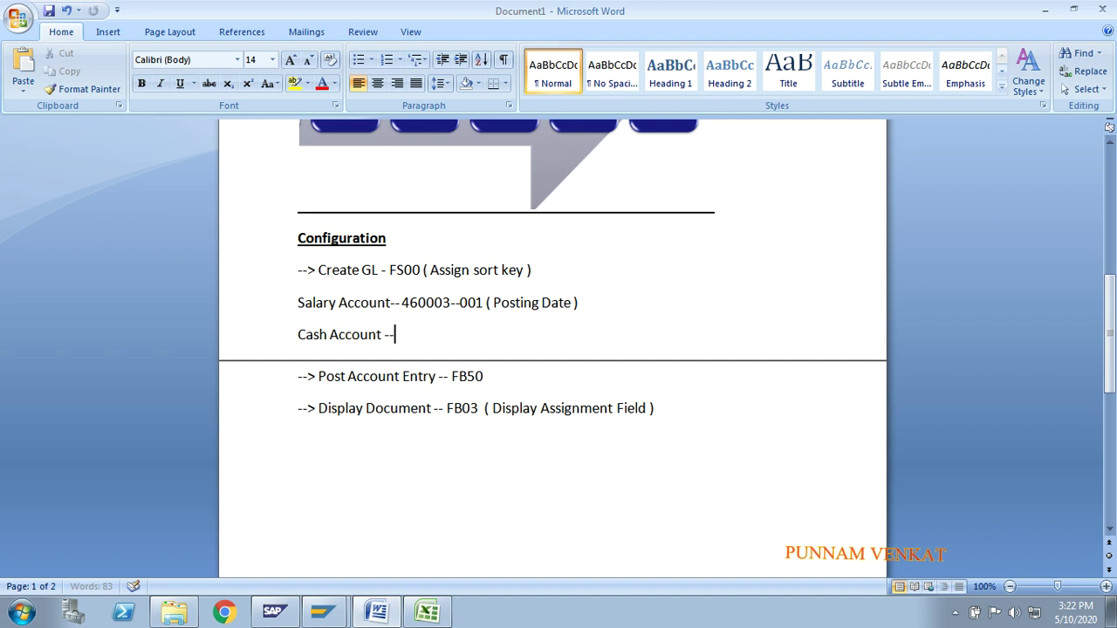
{"action": "key", "text": "ctrl+v"}
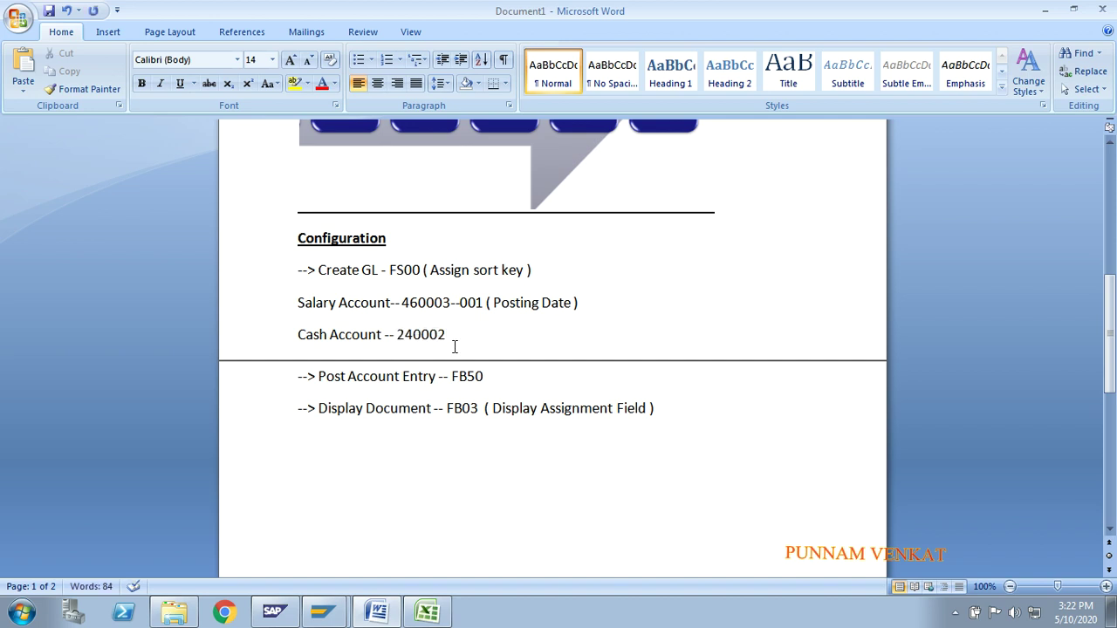
Complete the Cash Account line in the notes with --002 ( Document Number and Fiscal year )
{"action": "type", "text": "--002 ( "}
{"action": "type", "text": "Dos"}
{"action": "type", "text": "ment Num"}
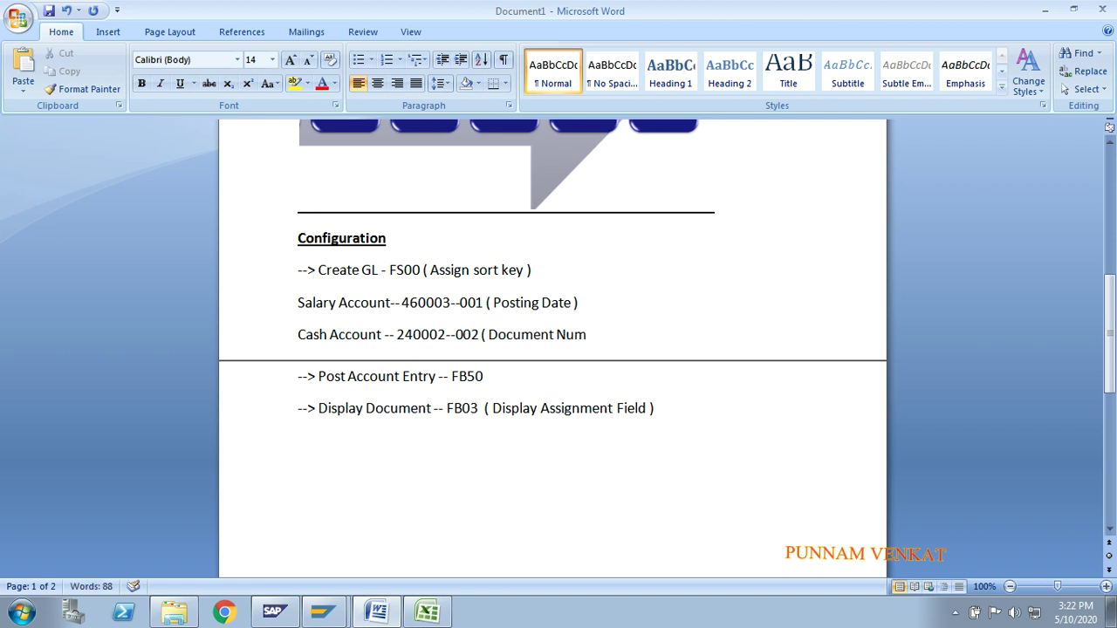
{"action": "type", "text": "ber and Fiscal"}
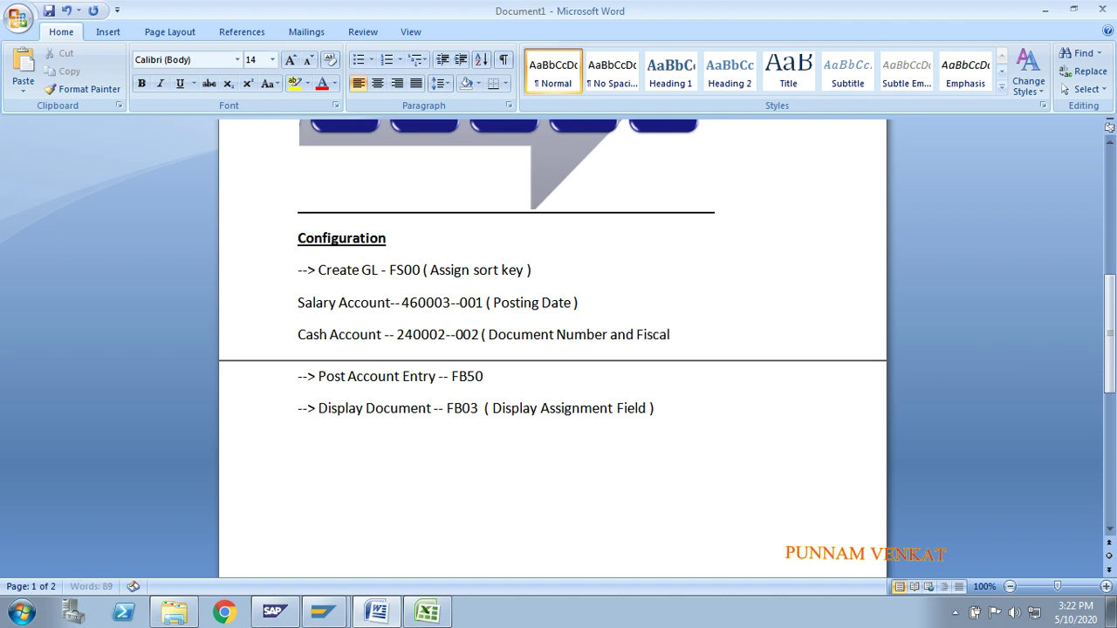
{"action": "type", "text": " year )"}
Review the salary and cash account lines in the notes, comparing the sort key assigned to each account
{"action": "left_click", "coordinate": [298, 303]}
{"action": "left_click_drag", "start_coordinate": [298, 303], "coordinate": [364, 336]}
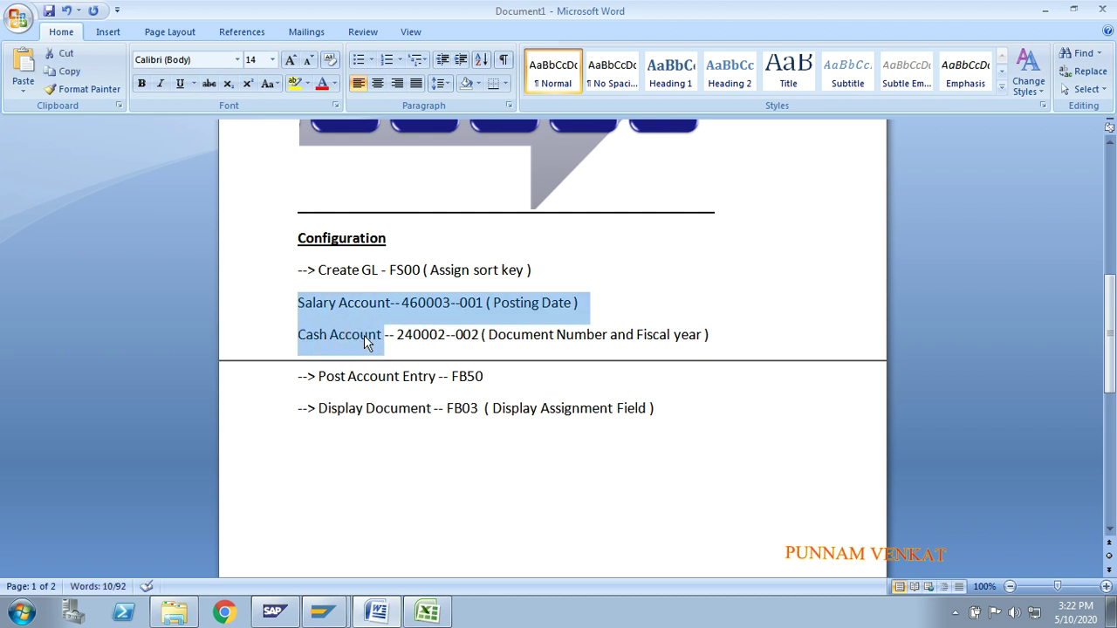
{"action": "left_click", "coordinate": [345, 331]}
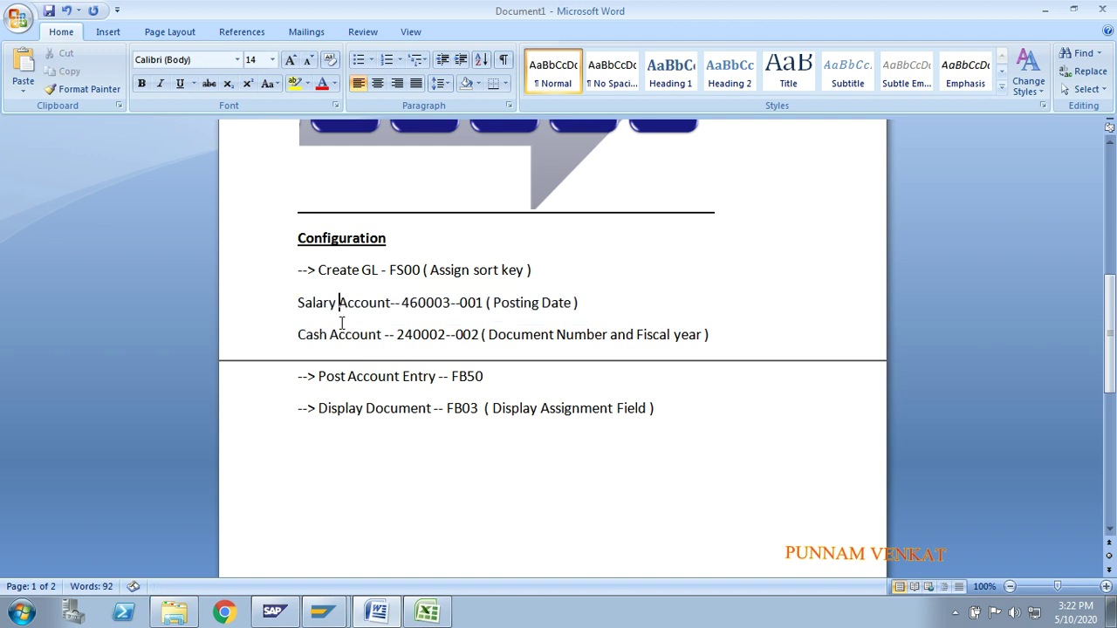
{"action": "left_click_drag", "start_coordinate": [297, 303], "coordinate": [530, 299]}
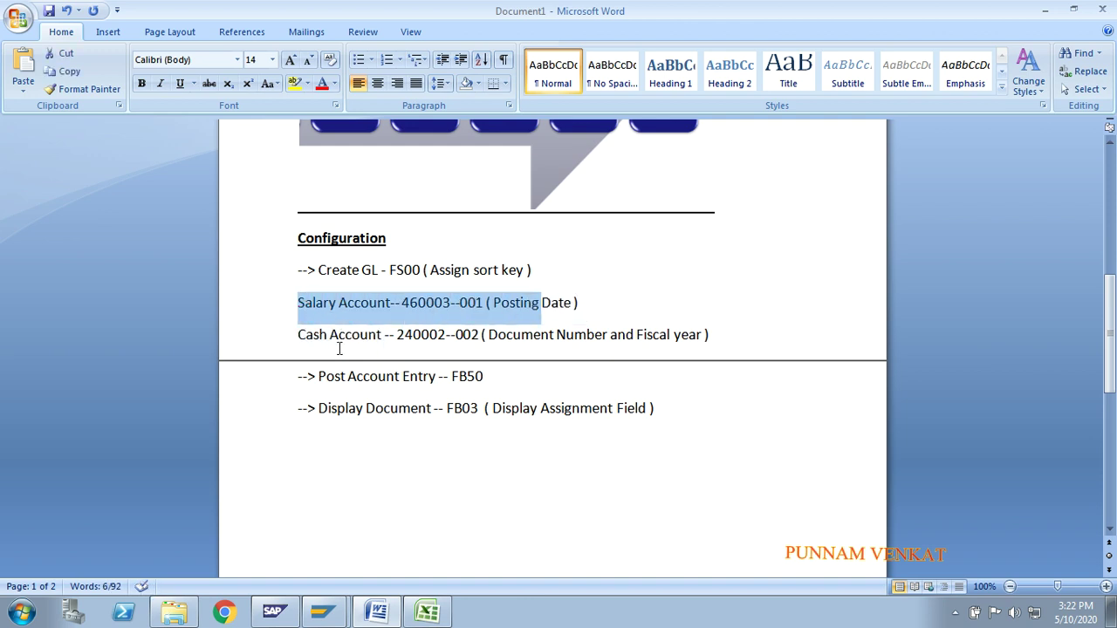
{"action": "left_click_drag", "start_coordinate": [298, 337], "coordinate": [415, 330]}
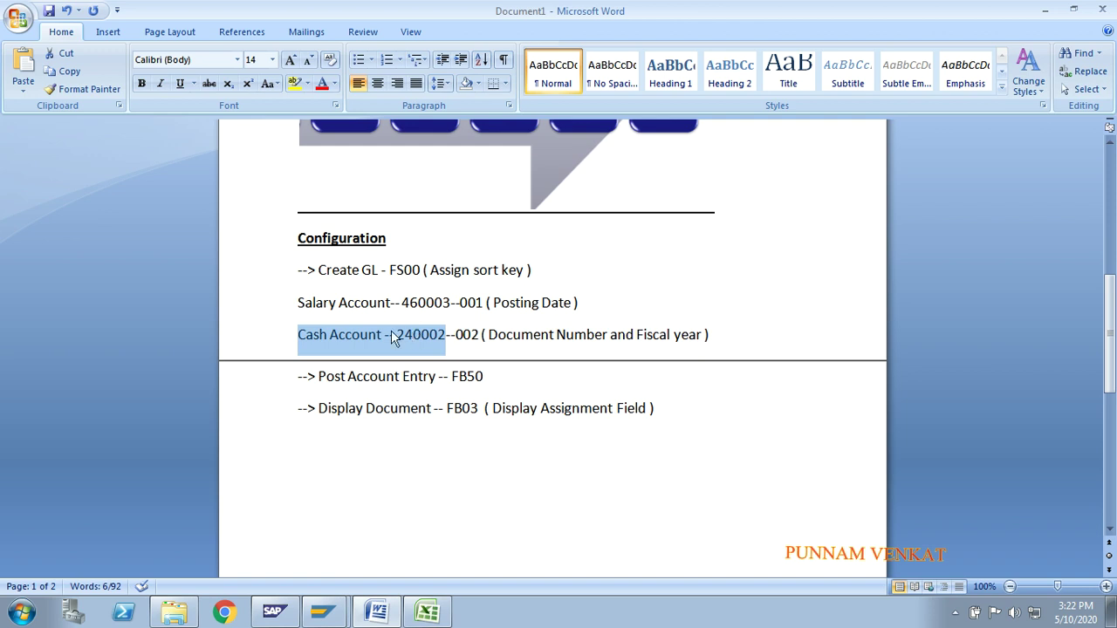
{"action": "left_click_drag", "start_coordinate": [299, 306], "coordinate": [376, 304]}
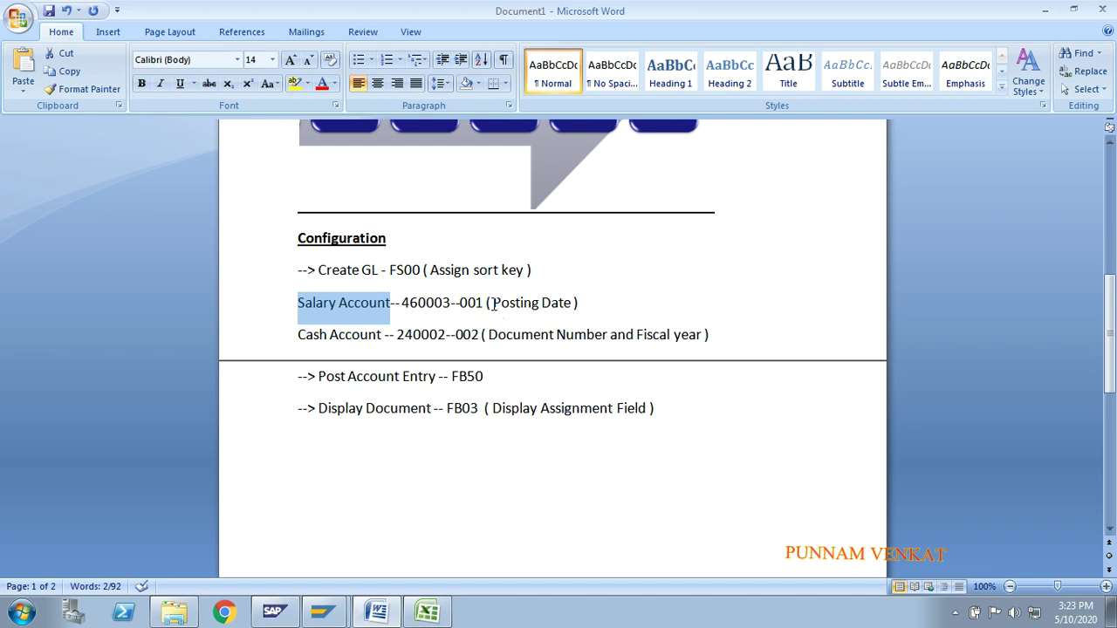
{"action": "left_click_drag", "start_coordinate": [493, 303], "coordinate": [572, 307]}
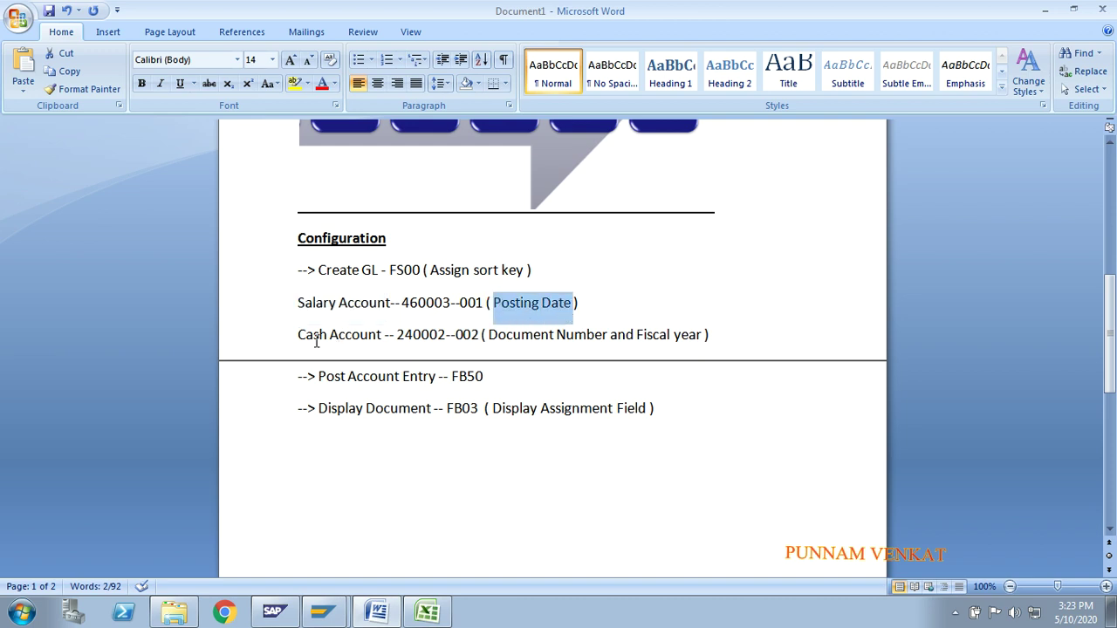
{"action": "left_click_drag", "start_coordinate": [303, 341], "coordinate": [369, 346]}
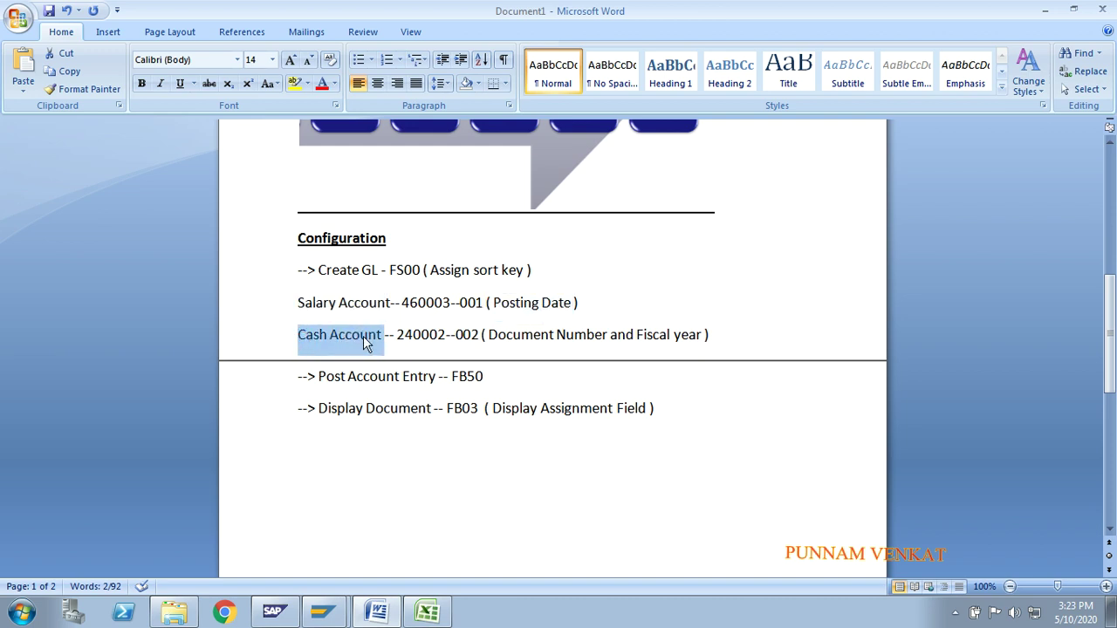
{"action": "left_click_drag", "start_coordinate": [457, 342], "coordinate": [671, 342]}
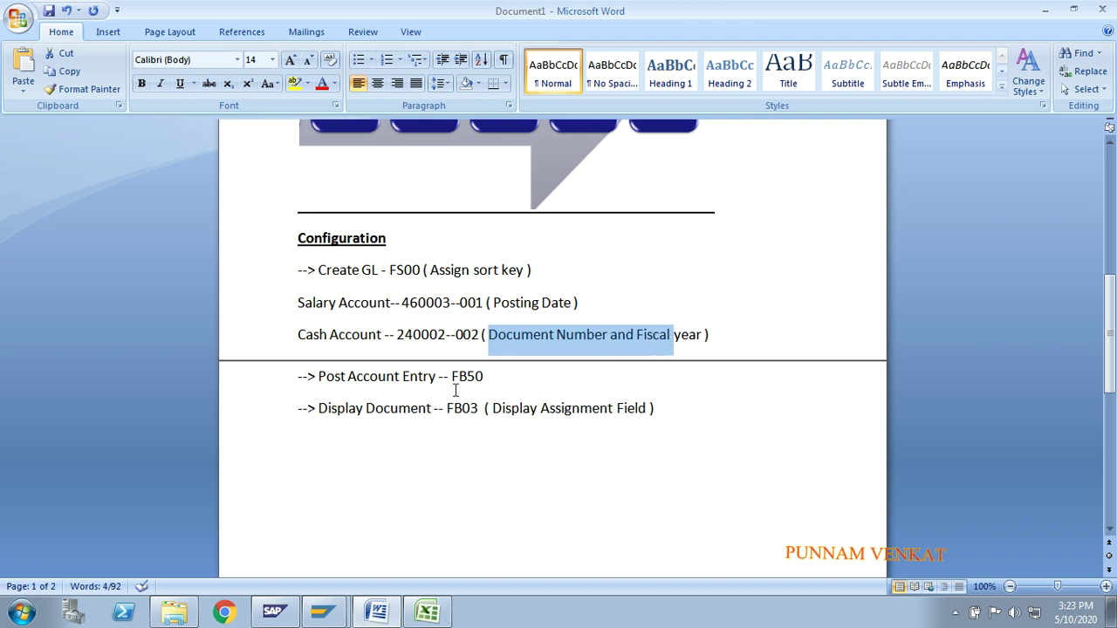
Append -- to the end of the Post Account Entry line for FB50 in the notes
{"action": "left_click", "coordinate": [496, 381]}
{"action": "type", "text": "--"}
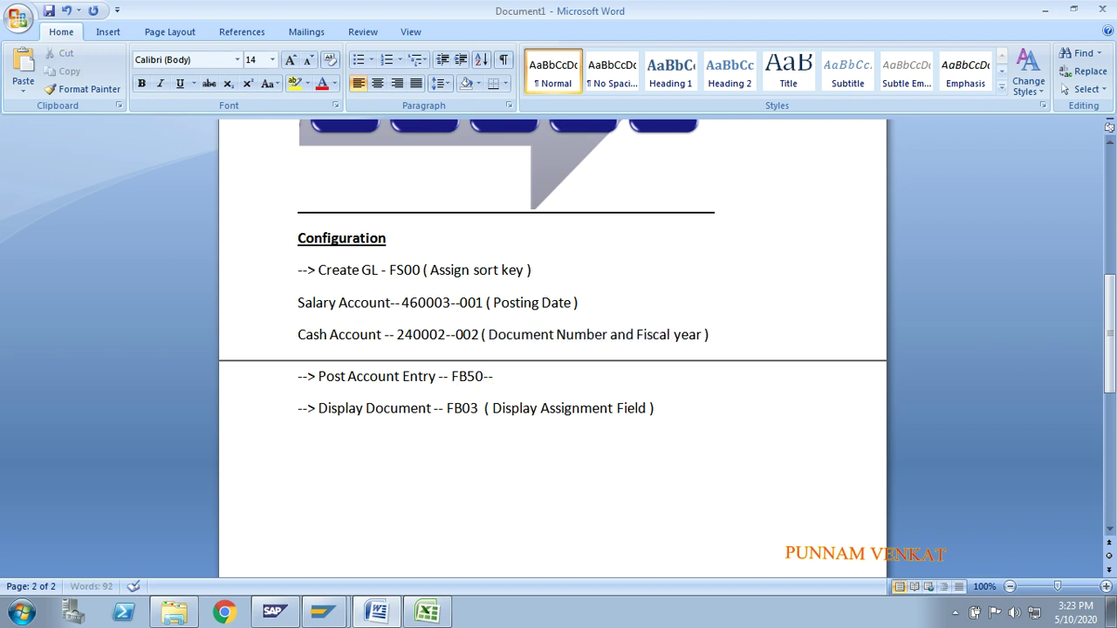
{"action": "left_click_drag", "start_coordinate": [519, 382], "coordinate": [348, 382]}
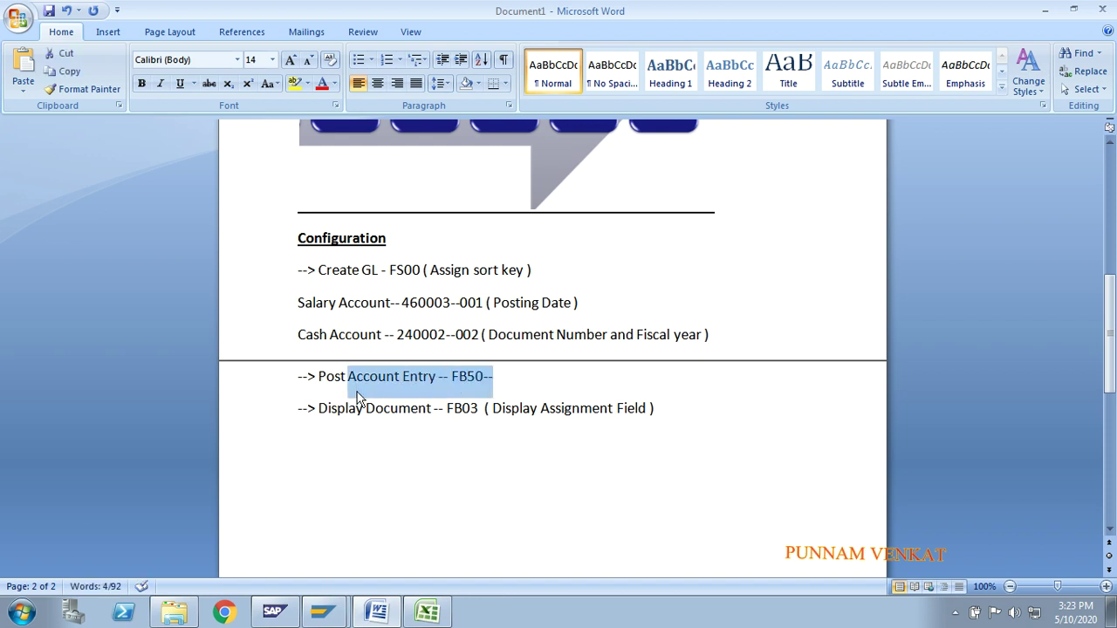
{"action": "left_click", "coordinate": [458, 394]}
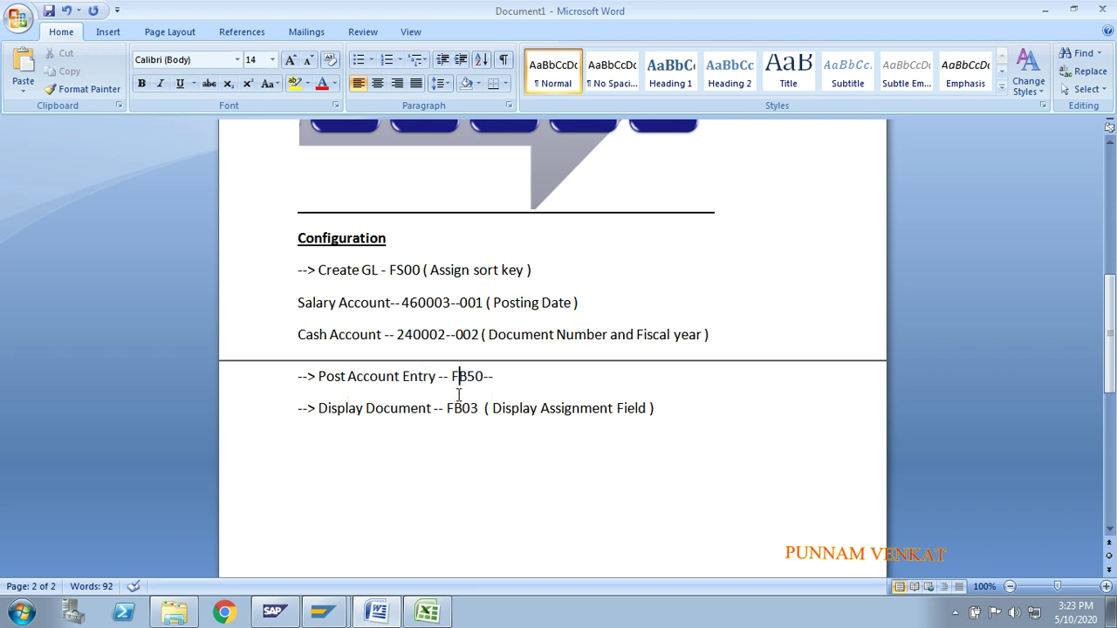
Switch back to SAP, leave the G/L account display and open transaction FB50
{"action": "left_click", "coordinate": [329, 619]}
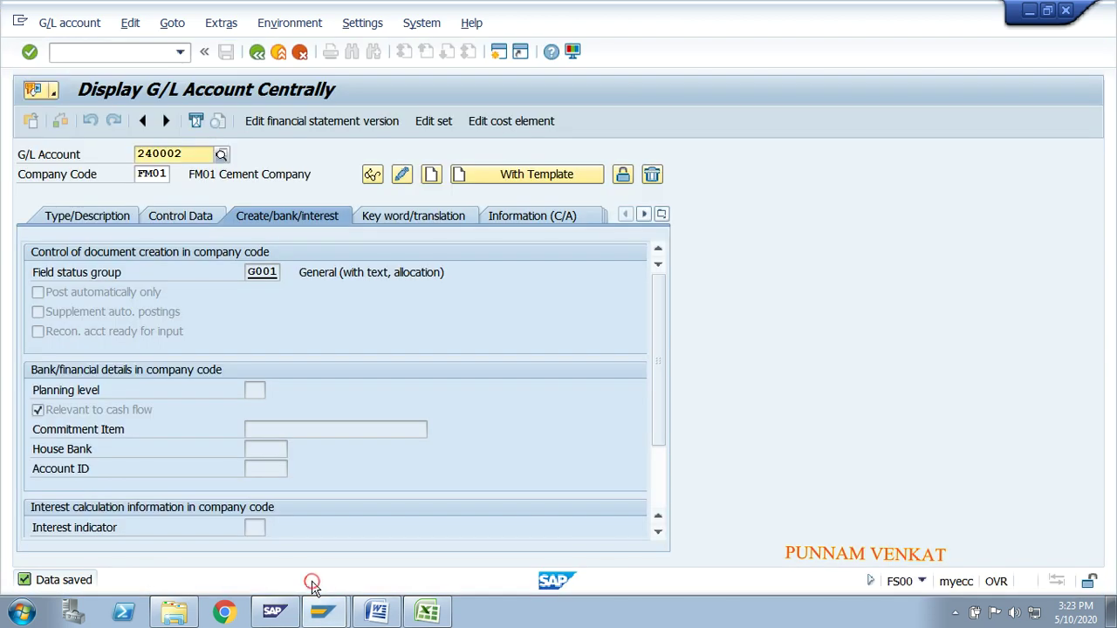
{"action": "left_click", "coordinate": [94, 51]}
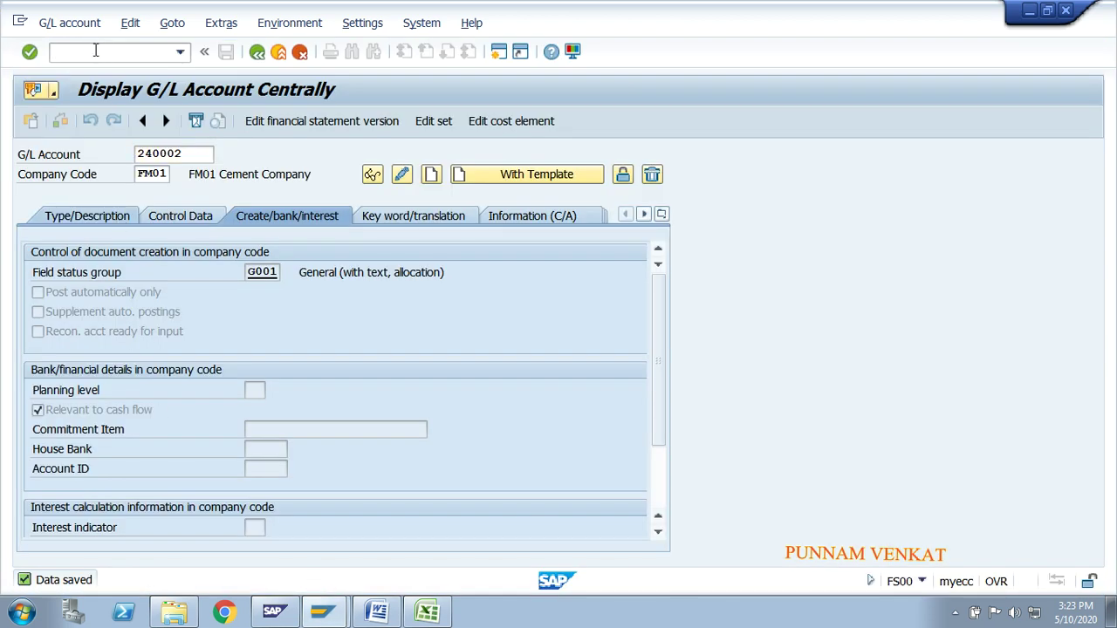
{"action": "type", "text": "/n"}
{"action": "key", "text": "Return"}
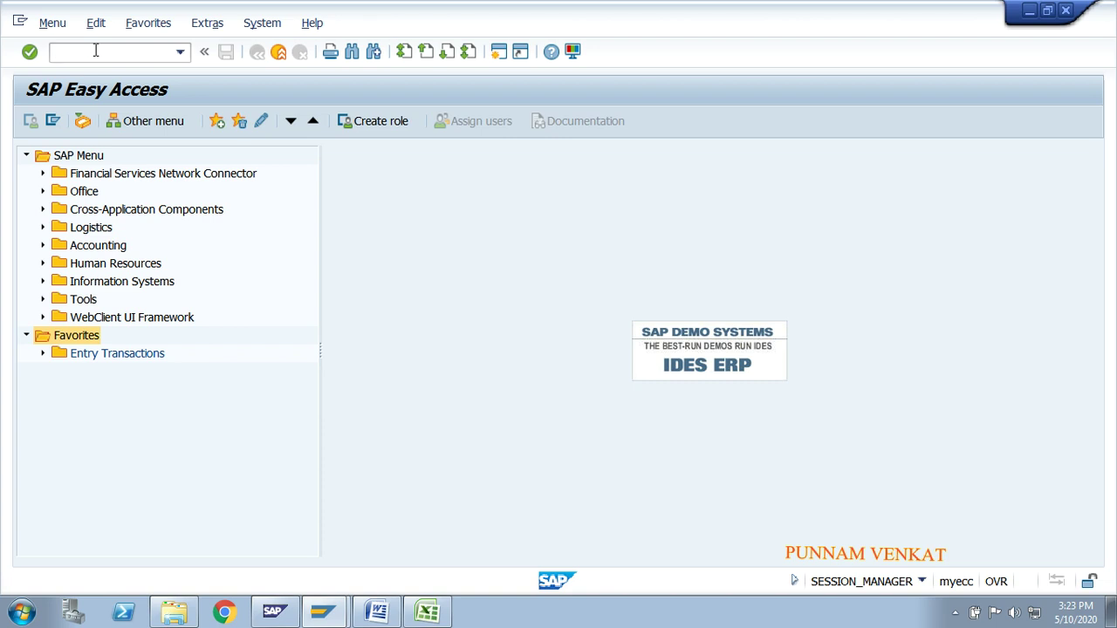
{"action": "type", "text": "FB50"}
{"action": "key", "text": "Return"}
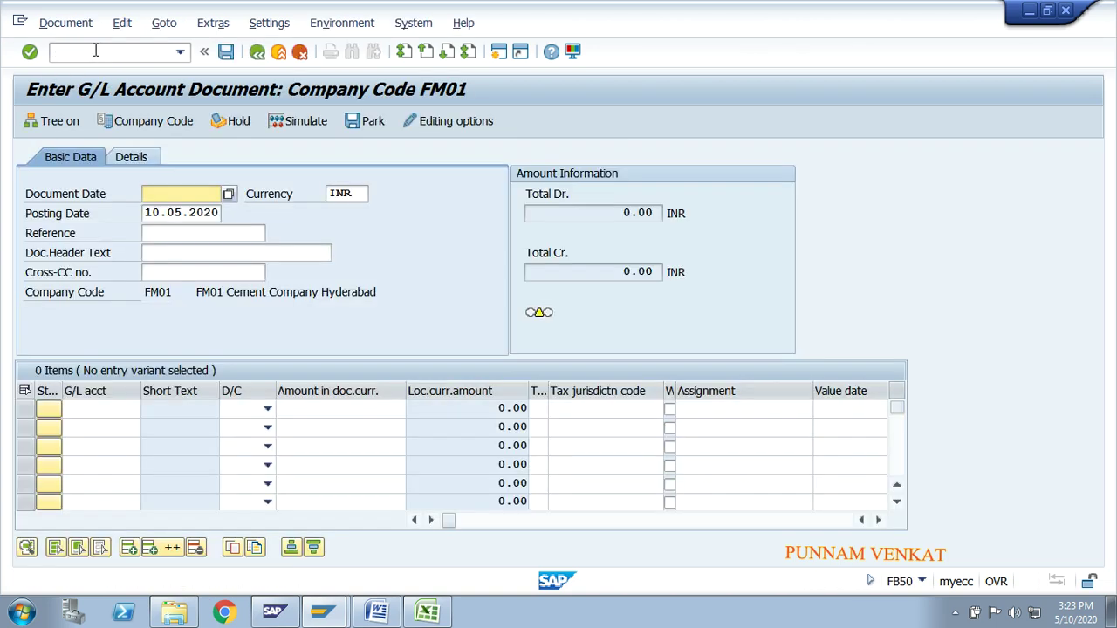
Fill the document header with document date 10.05.2020 and reference GL POSTING, keeping INR and the proposed posting date
{"action": "key", "text": "BackSpace"}
{"action": "key", "text": "Down"}
{"action": "key", "text": "Tab"}
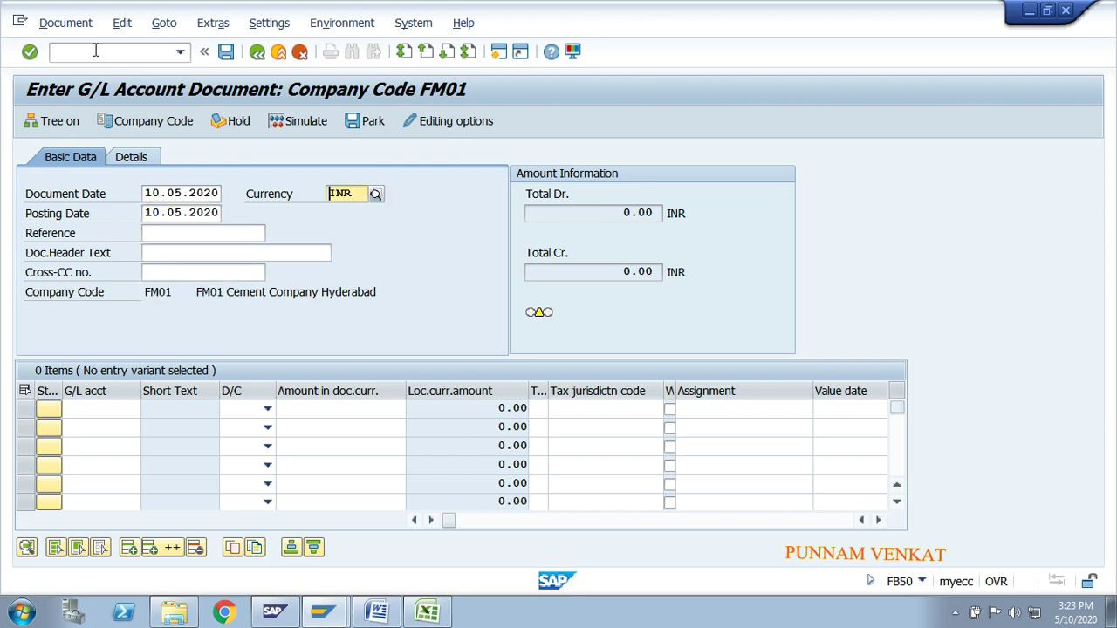
{"action": "key", "text": "Tab"}
{"action": "key", "text": "Tab"}
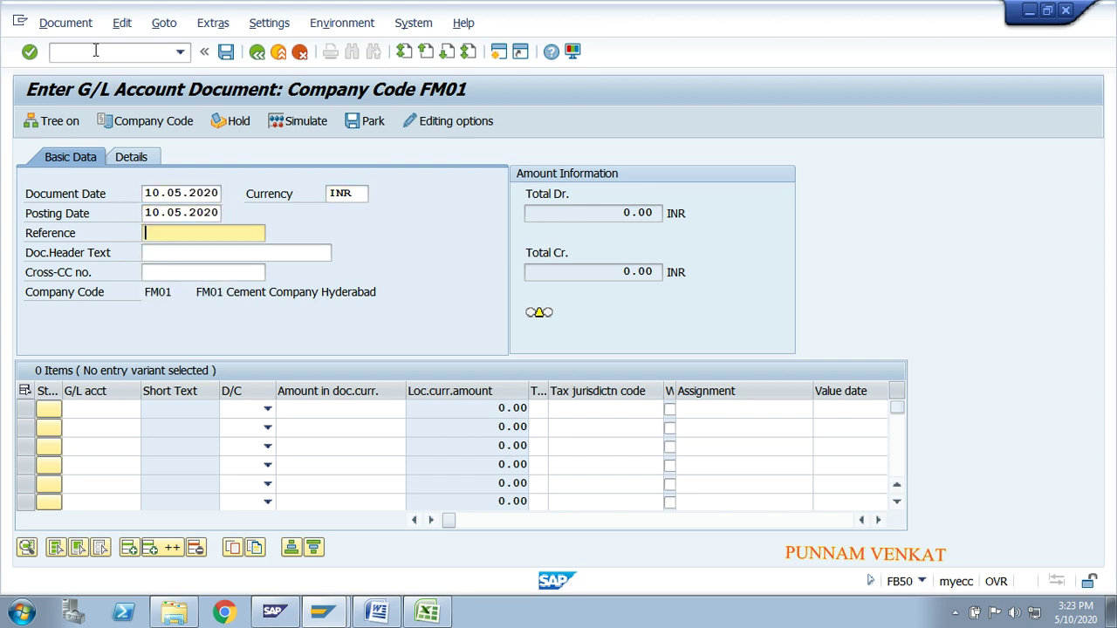
{"action": "key", "text": "BackSpace"}
{"action": "key", "text": "Down"}
{"action": "key", "text": "Tab"}
{"action": "key", "text": "Tab"}
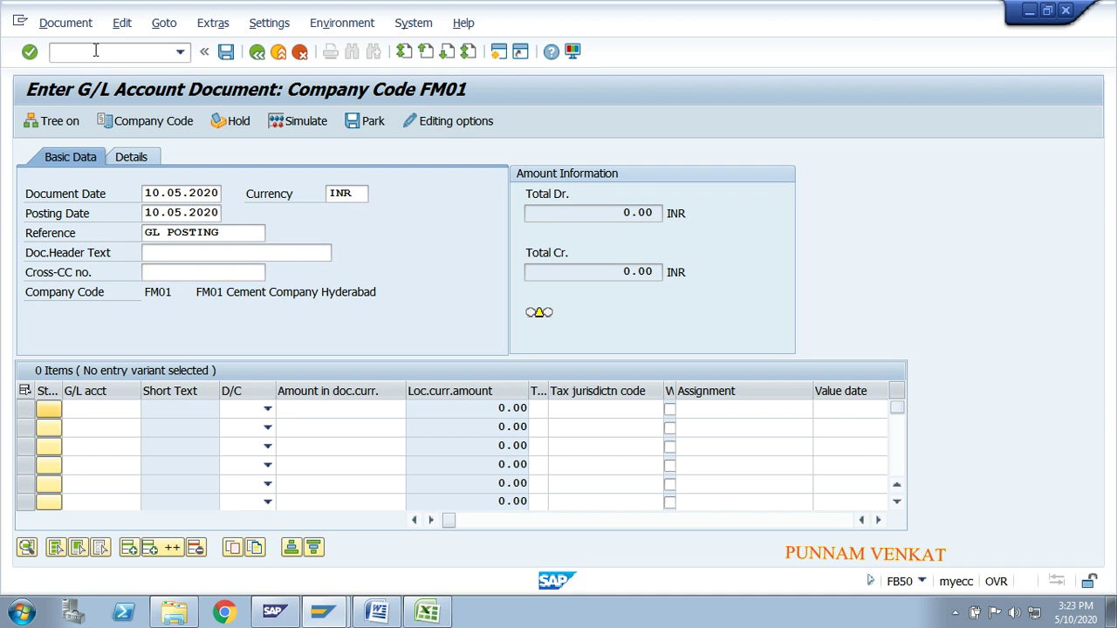
Copy the salary account's G/L number from the Word notes into the first line item of the SAP document
{"action": "key", "text": "alt+Tab"}
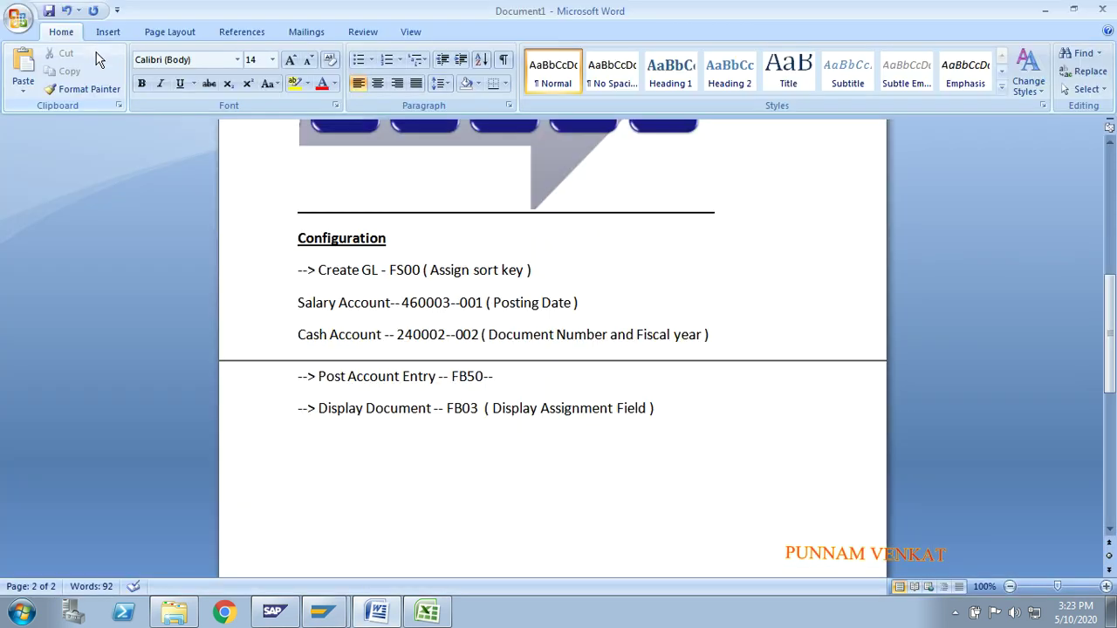
{"action": "left_click_drag", "start_coordinate": [401, 303], "coordinate": [449, 304]}
{"action": "key", "text": "ctrl+c"}
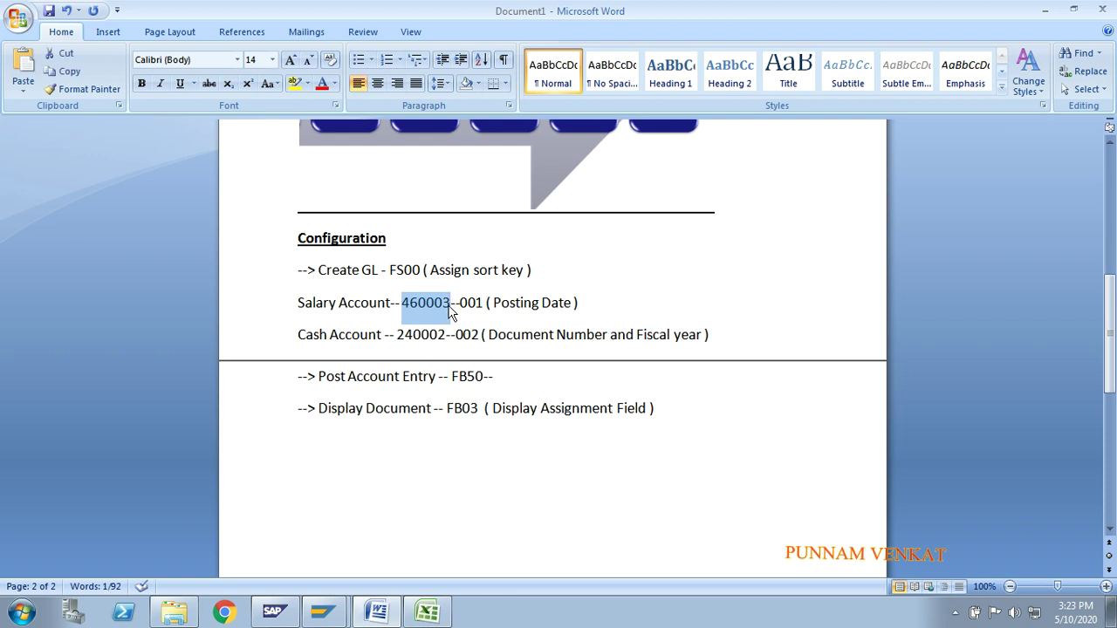
{"action": "key", "text": "alt+Tab"}
{"action": "left_click", "coordinate": [131, 415]}
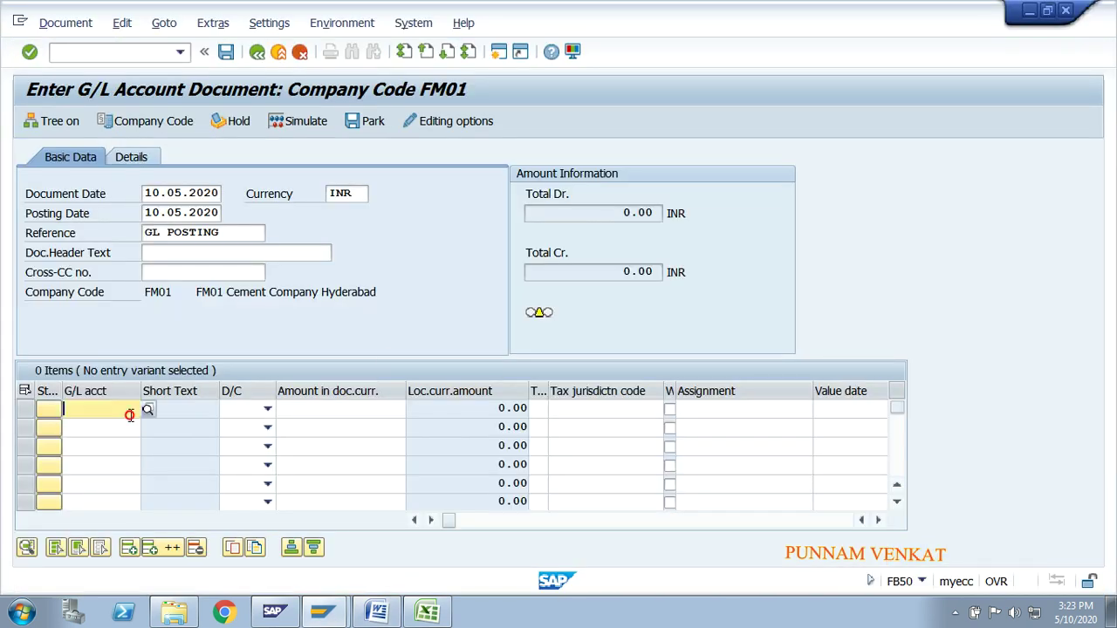
{"action": "key", "text": "ctrl+v"}
{"action": "key", "text": "Tab"}
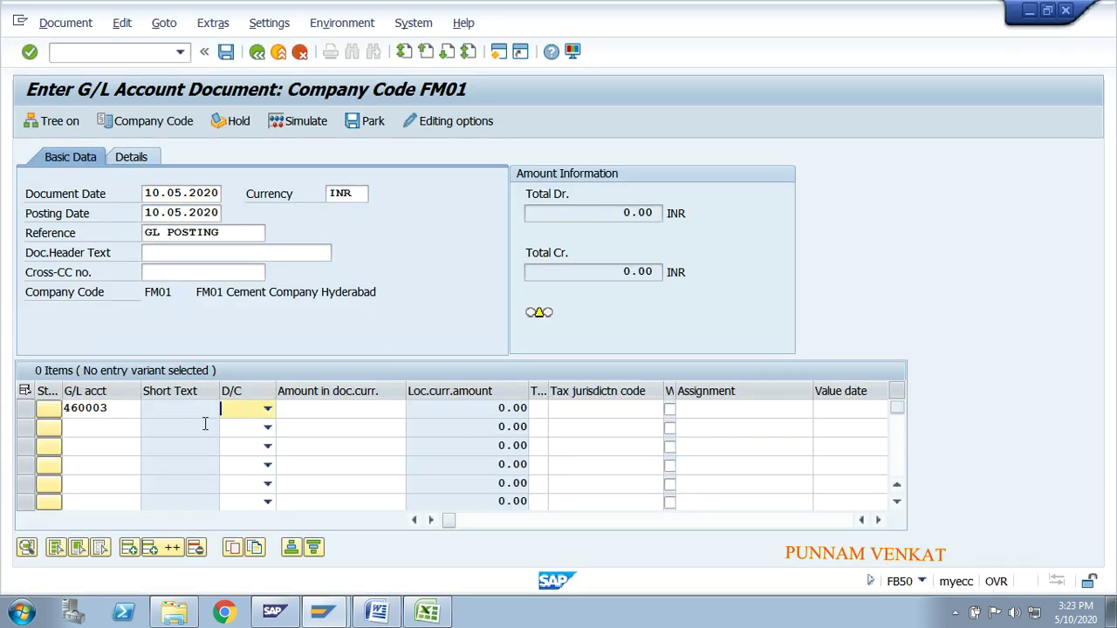
Set the salary line item to S Debit with a document currency amount of 10000
{"action": "left_click", "coordinate": [267, 409]}
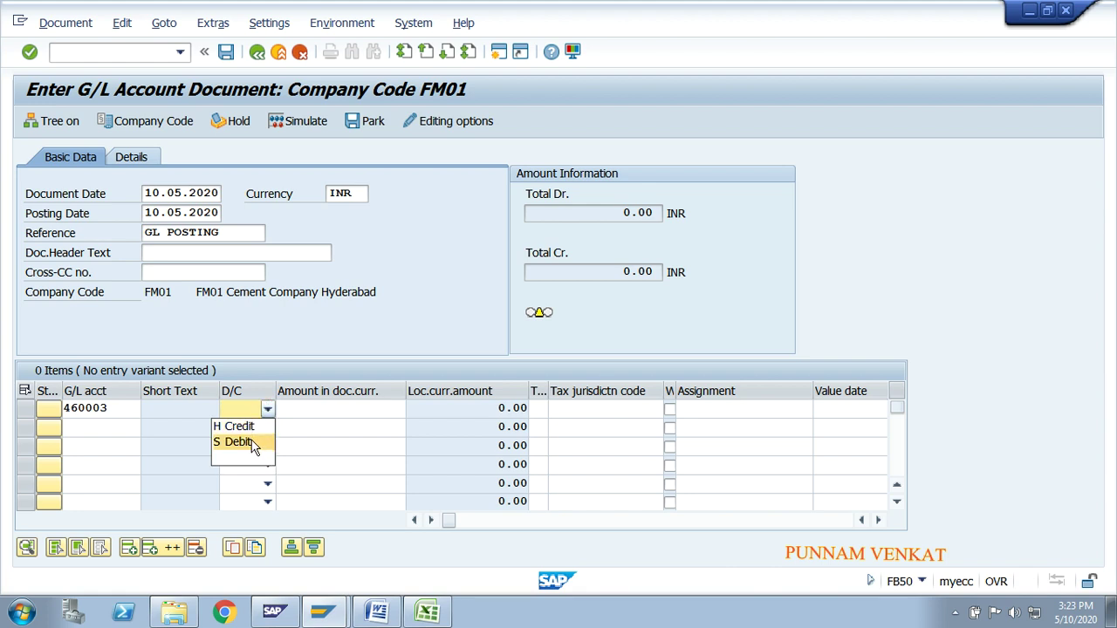
{"action": "left_click", "coordinate": [253, 442]}
{"action": "left_click", "coordinate": [323, 414]}
{"action": "type", "text": "10000"}
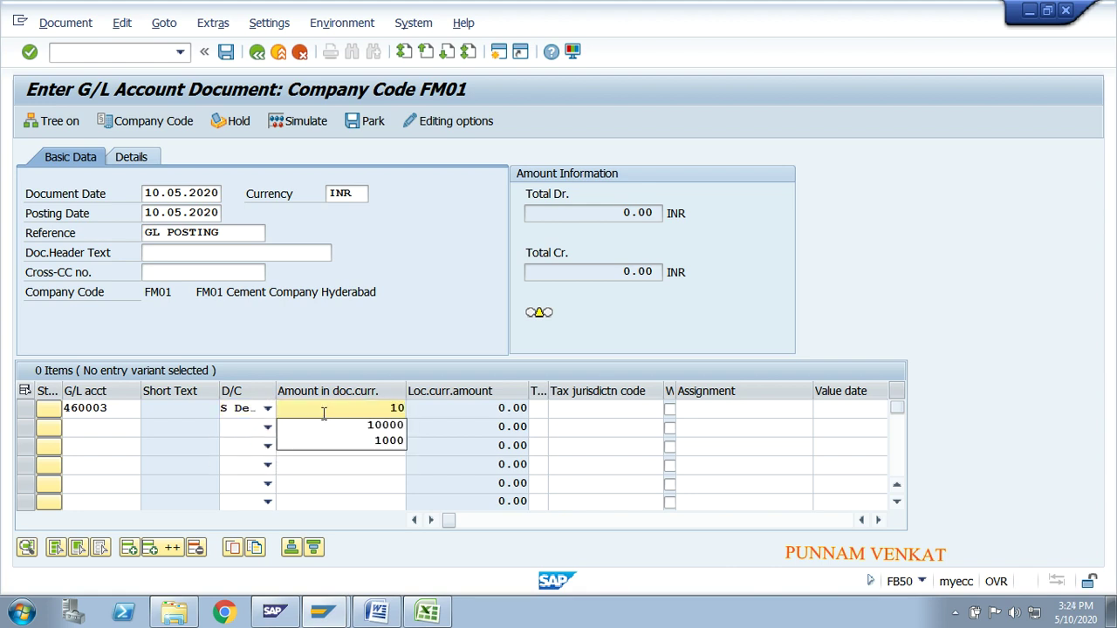
Leave the salary line item's assignment blank and set its business area to FHYD
{"action": "key", "text": "Tab"}
{"action": "key", "text": "Tab"}
{"action": "key", "text": "Tab"}
{"action": "key", "text": "Tab"}
{"action": "key", "text": "Tab"}
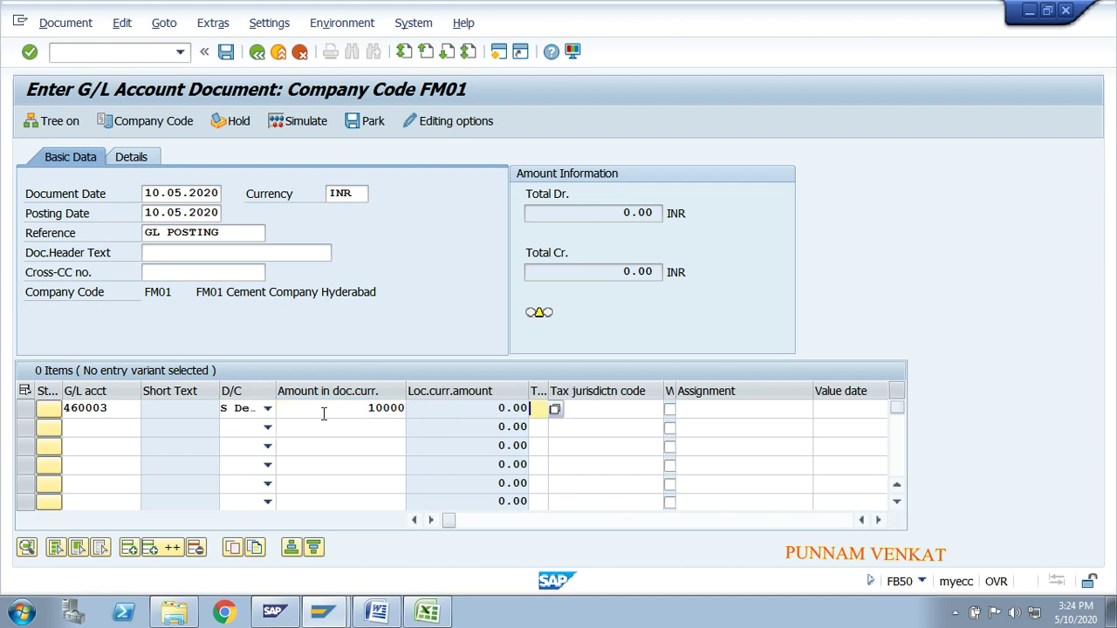
{"action": "key", "text": "Tab"}
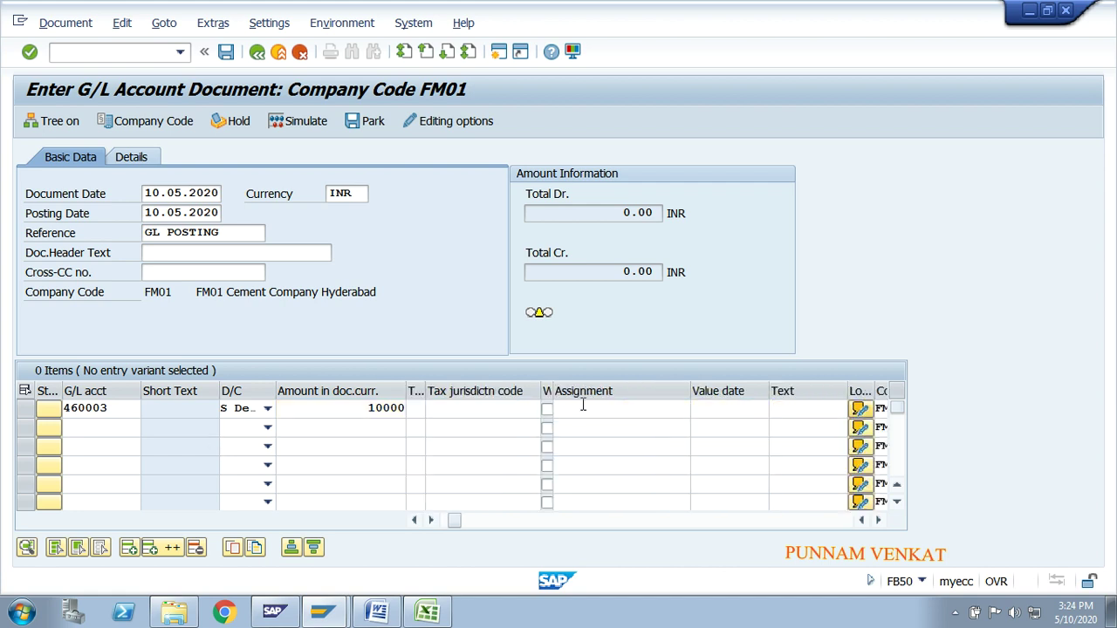
{"action": "left_click", "coordinate": [577, 412]}
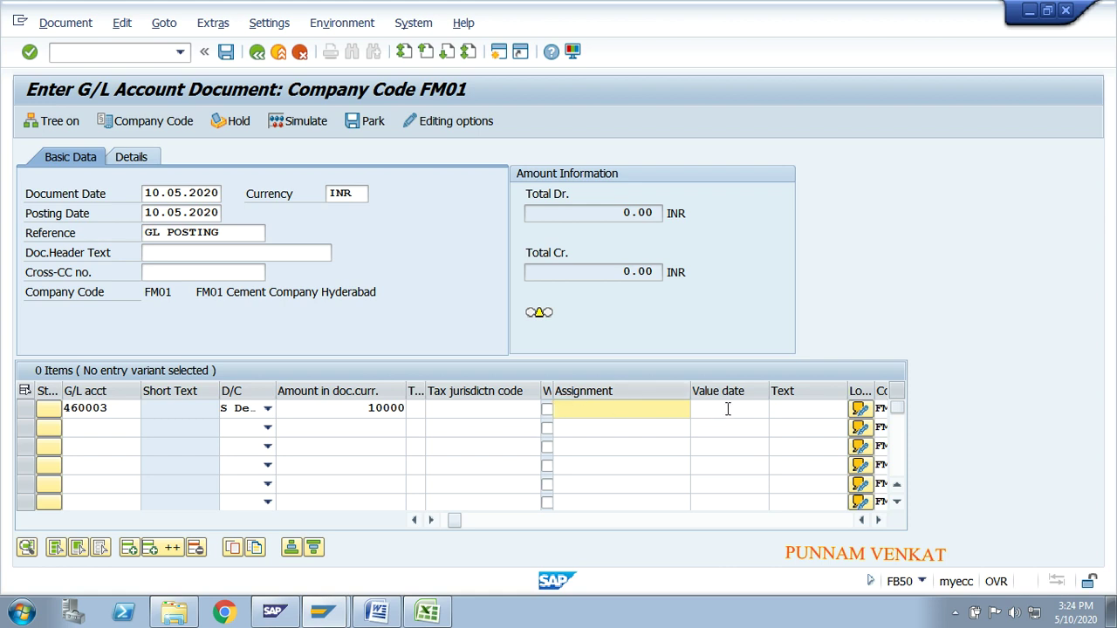
{"action": "key", "text": "Tab"}
{"action": "key", "text": "Tab"}
{"action": "key", "text": "Tab"}
{"action": "key", "text": "Tab"}
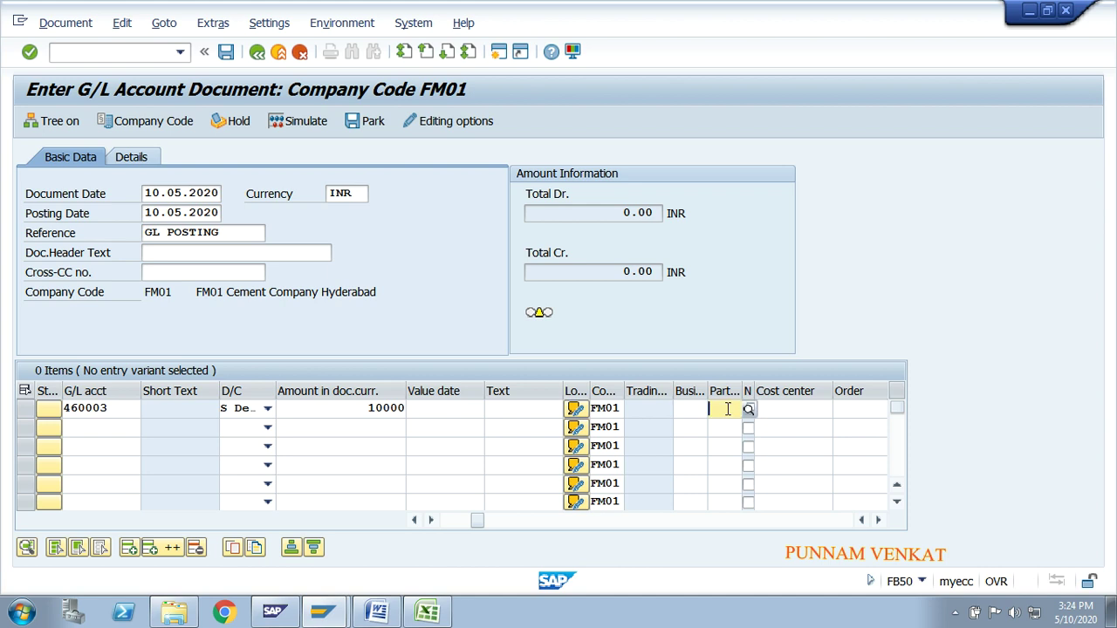
{"action": "key", "text": "Down"}
Set the salary line item's profit center to 1000
{"action": "key", "text": "Tab"}
{"action": "key", "text": "Tab"}
{"action": "key", "text": "Tab"}
{"action": "key", "text": "Tab"}
{"action": "key", "text": "Tab"}
{"action": "key", "text": "Tab"}
{"action": "key", "text": "Tab"}
{"action": "key", "text": "Tab"}
{"action": "key", "text": "Tab"}
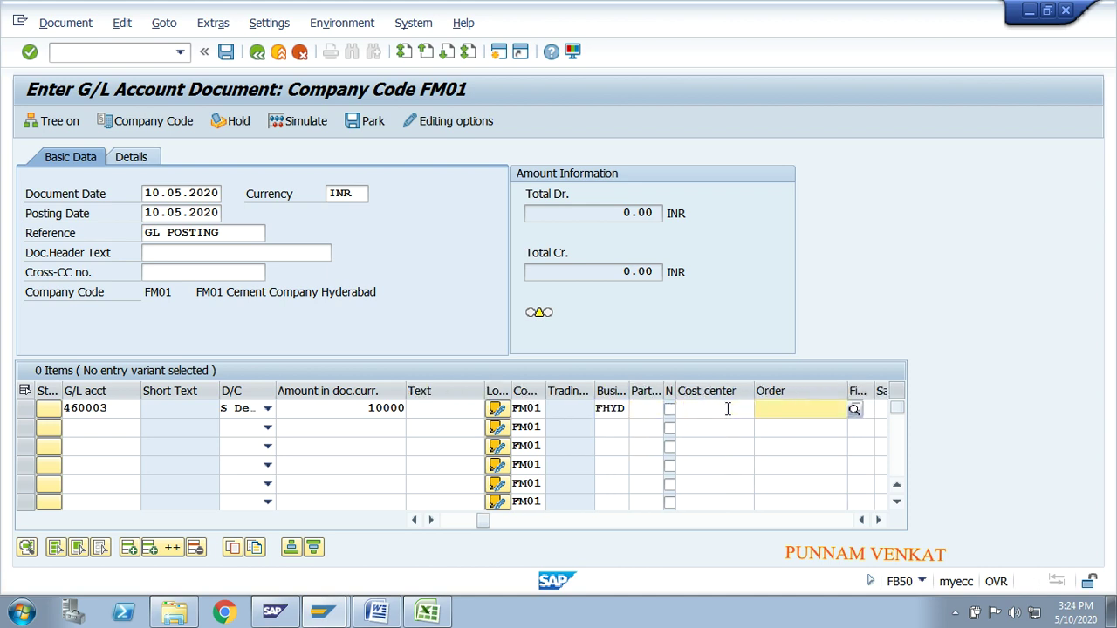
{"action": "key", "text": "Tab"}
{"action": "key", "text": "Tab"}
{"action": "key", "text": "Tab"}
{"action": "key", "text": "Tab"}
{"action": "key", "text": "Tab"}
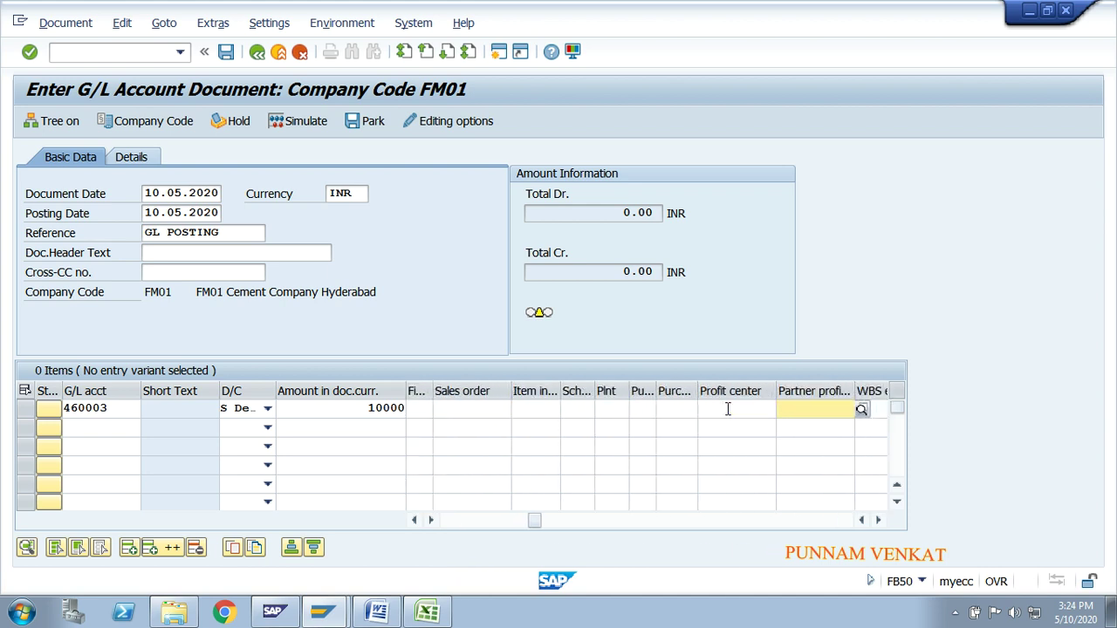
{"action": "key", "text": "shift+Tab"}
{"action": "key", "text": "Down"}
{"action": "key", "text": "Tab"}
Copy the cash account's G/L number from the Word notes into the second line item of the SAP document
{"action": "left_click", "coordinate": [109, 428]}
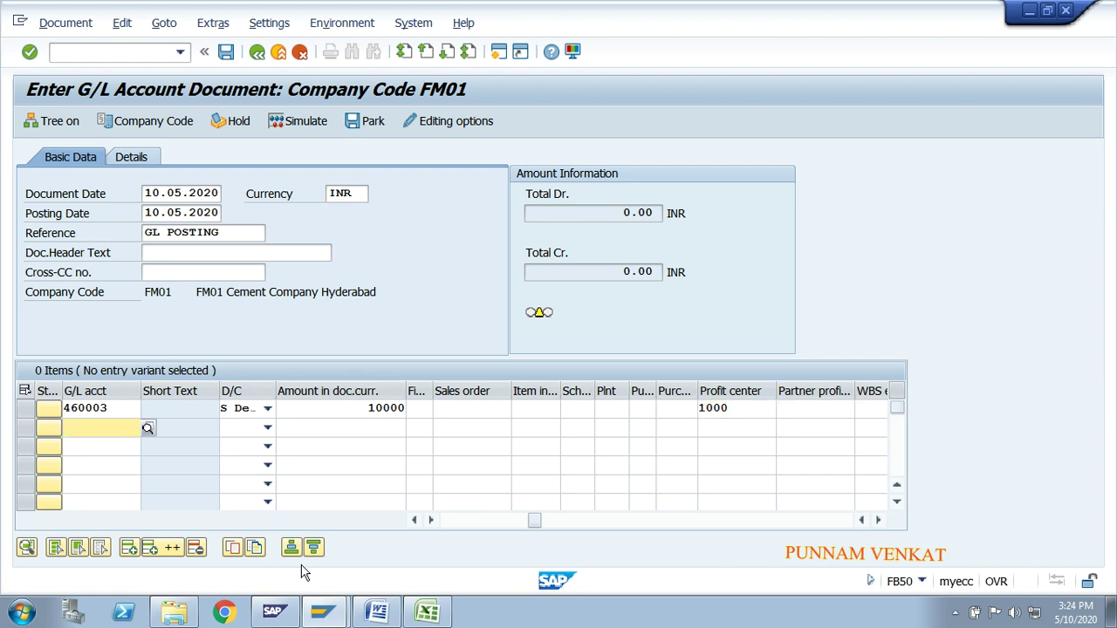
{"action": "left_click", "coordinate": [370, 615]}
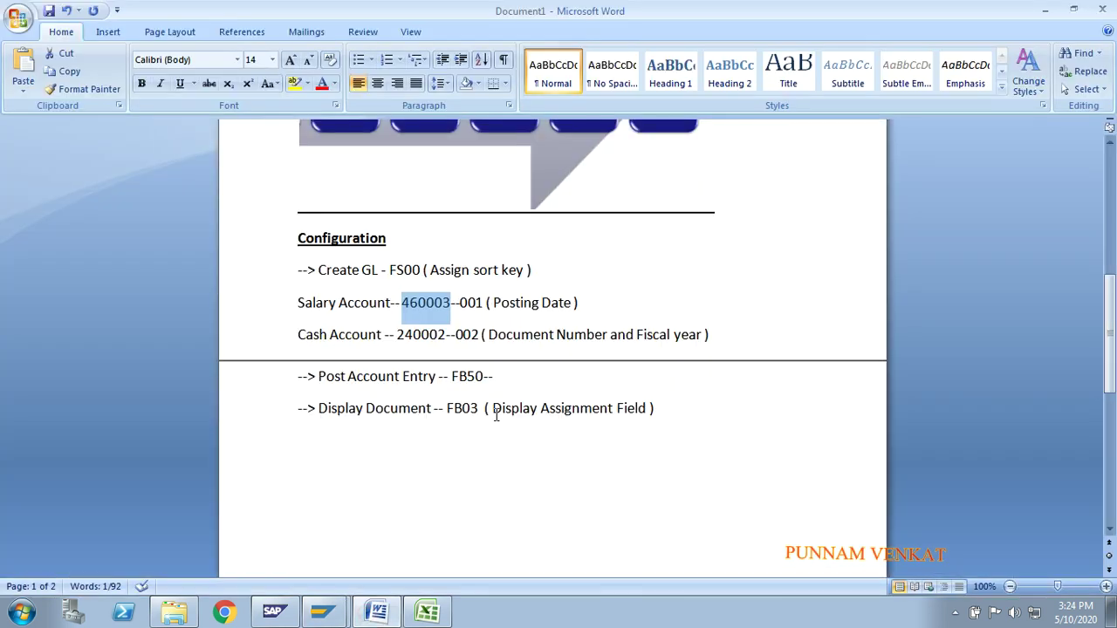
{"action": "left_click_drag", "start_coordinate": [399, 336], "coordinate": [447, 342]}
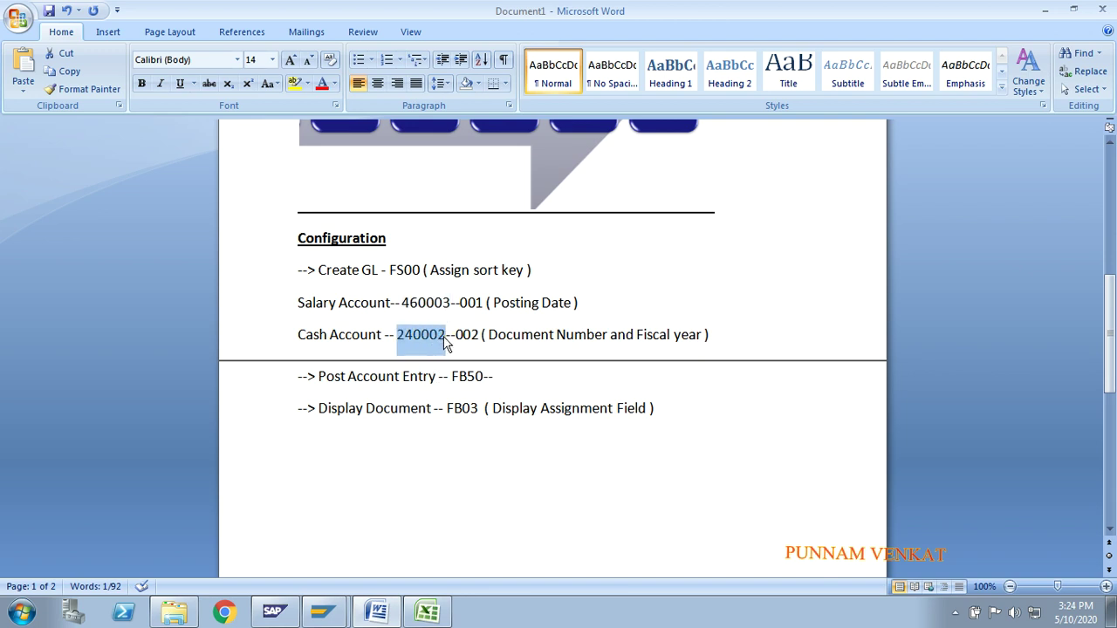
{"action": "key", "text": "alt+Tab"}
{"action": "key", "text": "ctrl+v"}
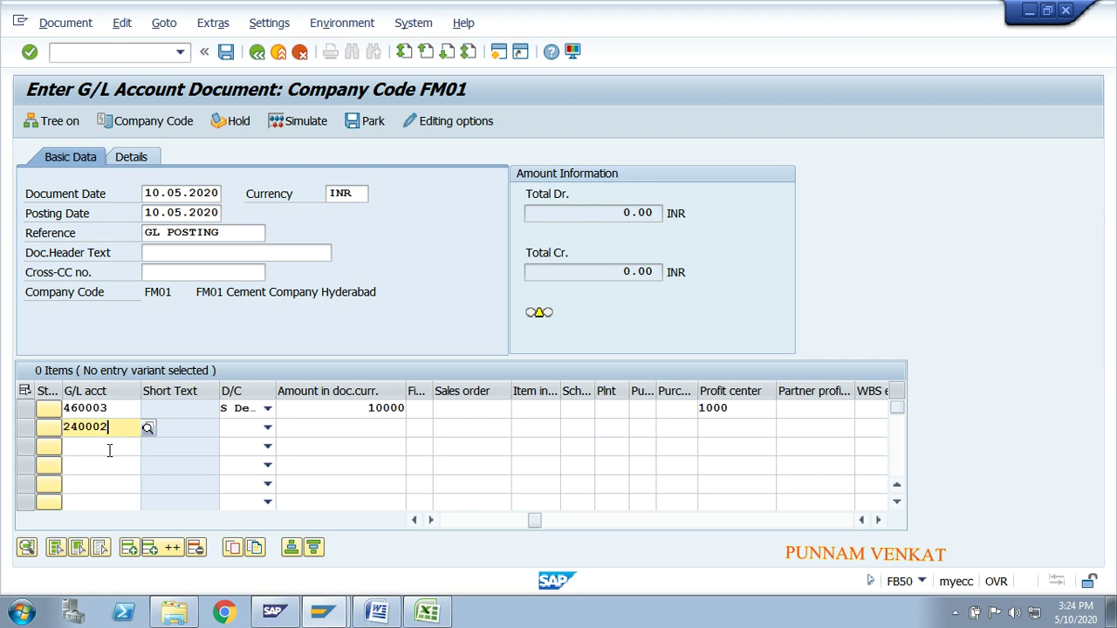
Set the cash line item to H Credit with a document currency amount of 10000
{"action": "key", "text": "Tab"}
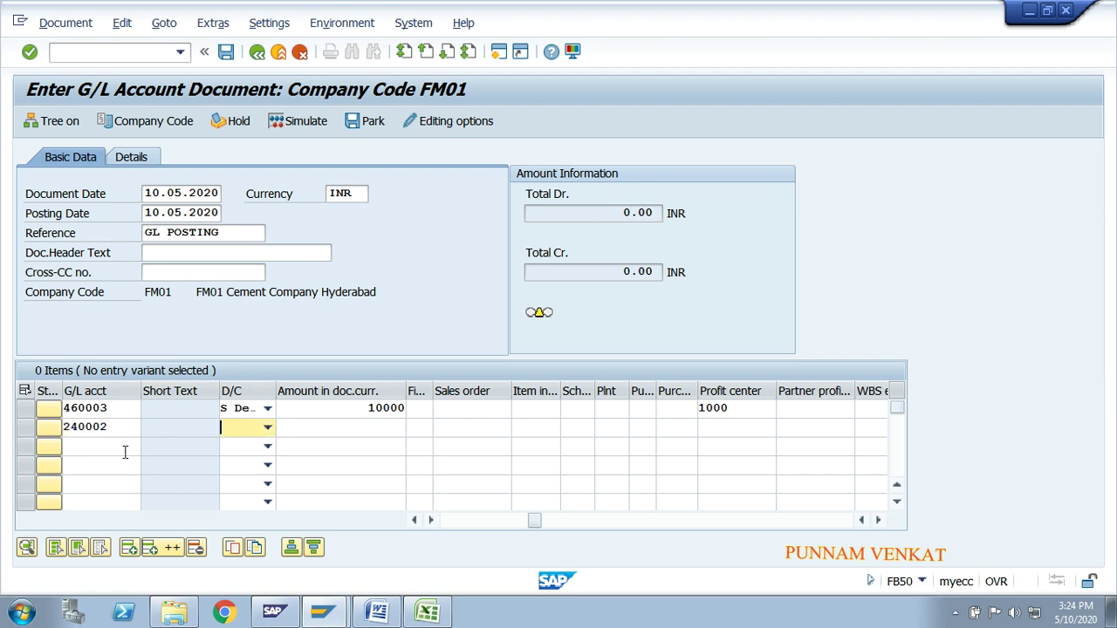
{"action": "left_click", "coordinate": [268, 429]}
{"action": "left_click", "coordinate": [250, 447]}
{"action": "left_click", "coordinate": [362, 427]}
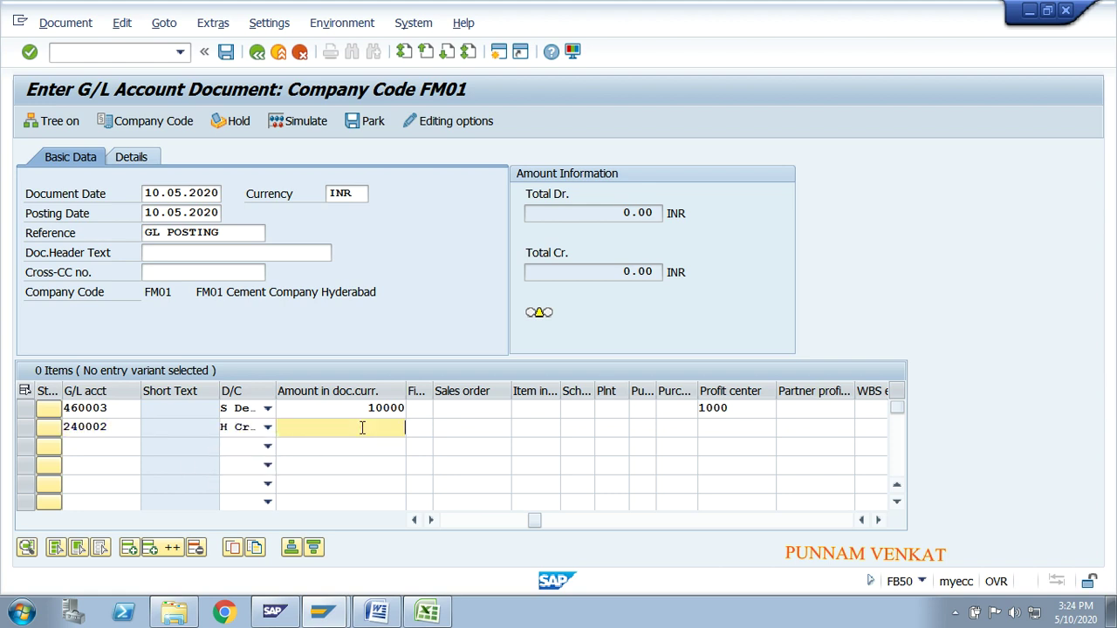
{"action": "type", "text": "10000"}
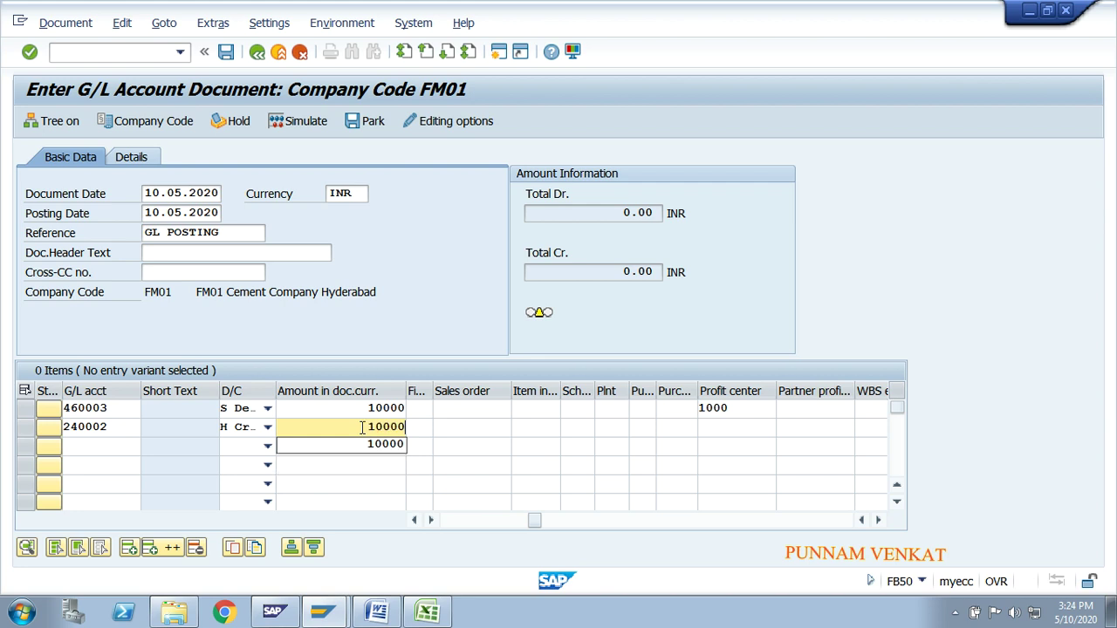
Examine the Assignment fields of the salary and cash line items
{"action": "key", "text": "Tab"}
{"action": "key", "text": "Tab"}
{"action": "key", "text": "Tab"}
{"action": "key", "text": "Tab"}
{"action": "key", "text": "Tab"}
{"action": "key", "text": "Tab"}
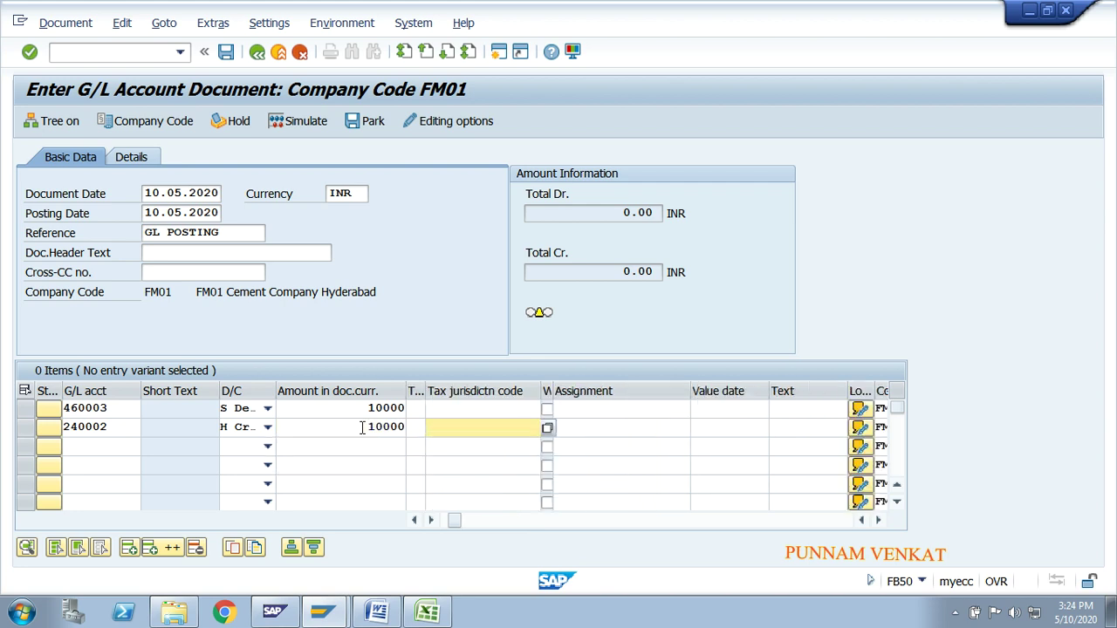
{"action": "left_click", "coordinate": [574, 427]}
{"action": "left_click", "coordinate": [570, 408]}
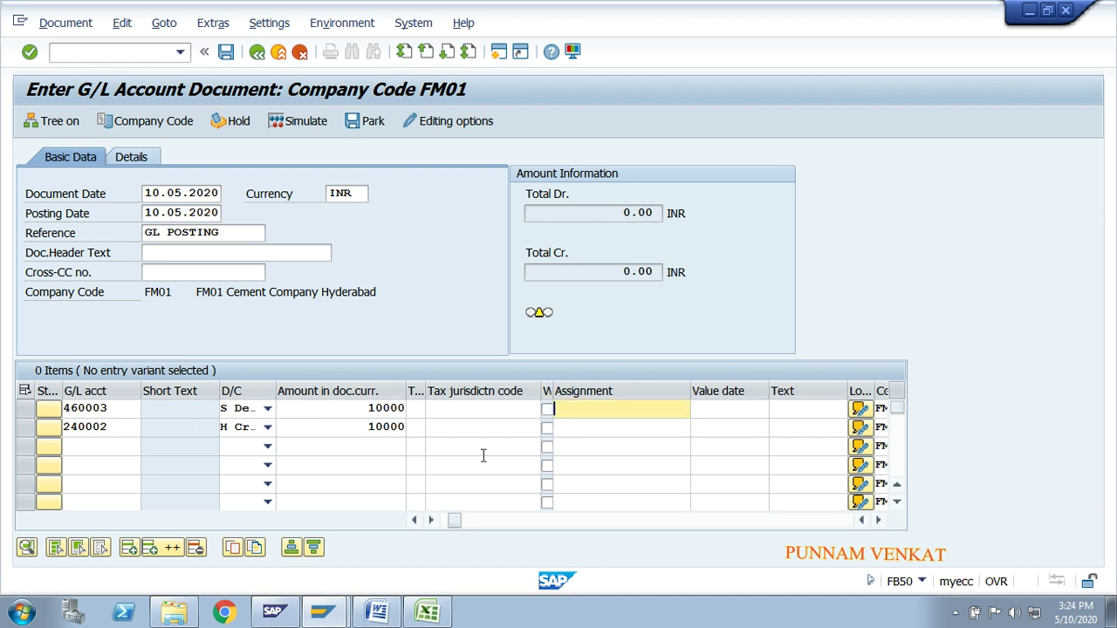
{"action": "left_click", "coordinate": [592, 429]}
{"action": "left_click", "coordinate": [583, 408]}
Compare the two line items' assignment fields with the sort key descriptions in the Word notes, and return to SAP
{"action": "key", "text": "alt+Tab"}
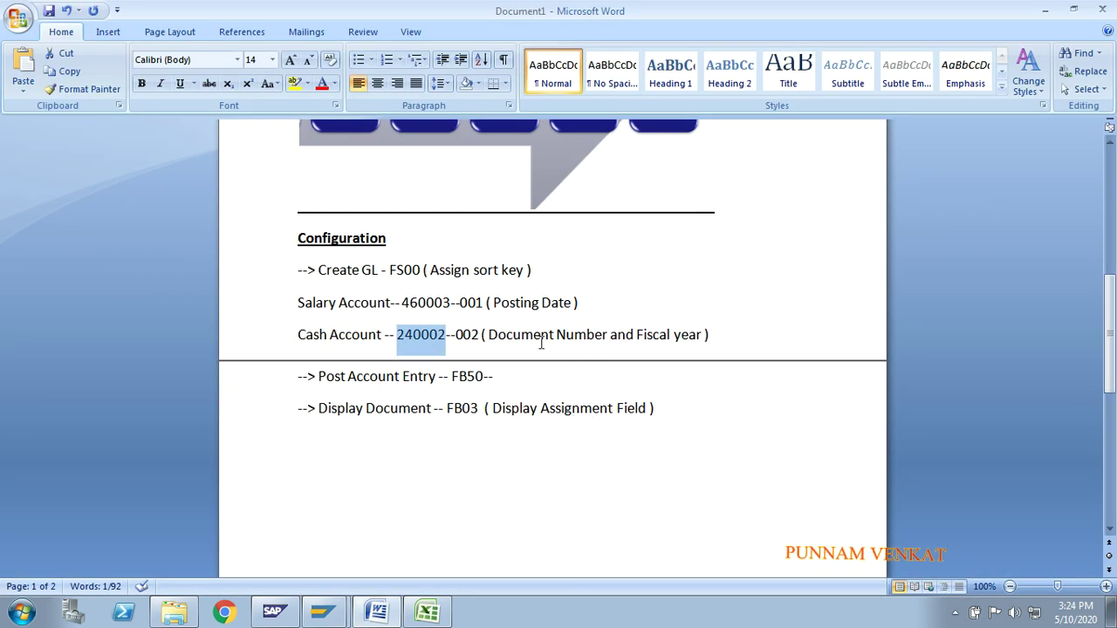
{"action": "left_click_drag", "start_coordinate": [493, 302], "coordinate": [568, 300]}
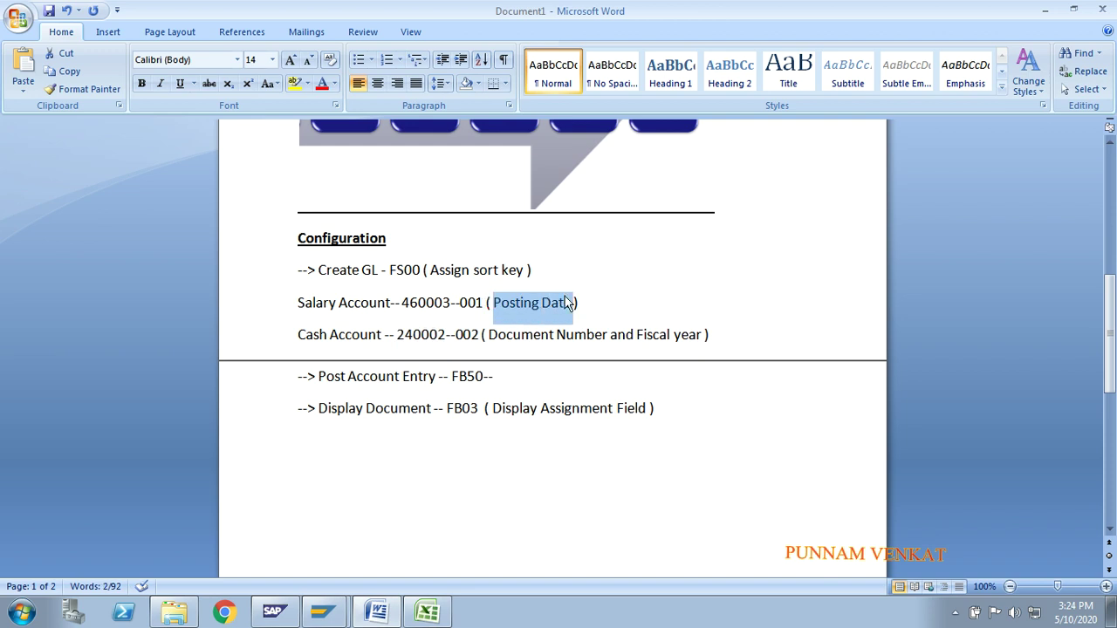
{"action": "key", "text": "alt+Tab"}
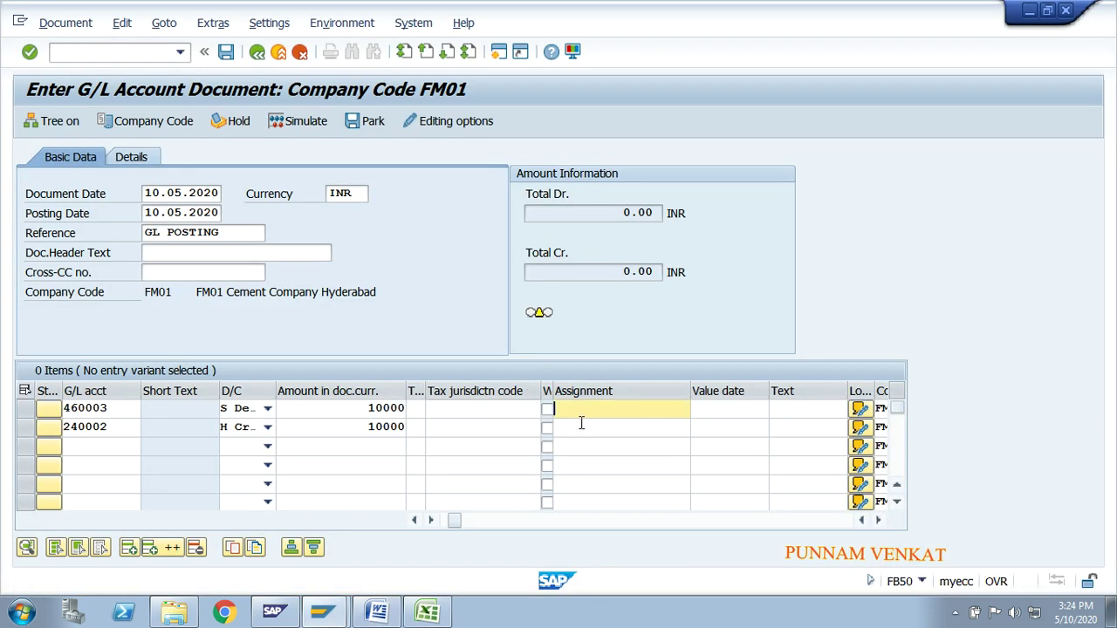
{"action": "left_click", "coordinate": [583, 433]}
{"action": "key", "text": "alt+Tab"}
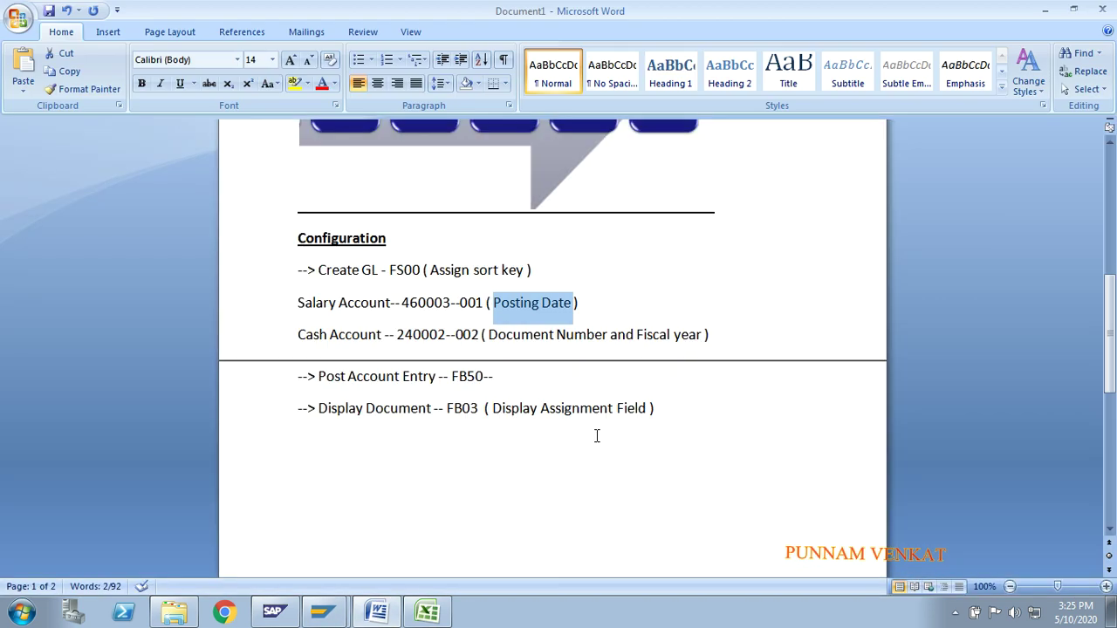
{"action": "left_click_drag", "start_coordinate": [488, 334], "coordinate": [691, 342]}
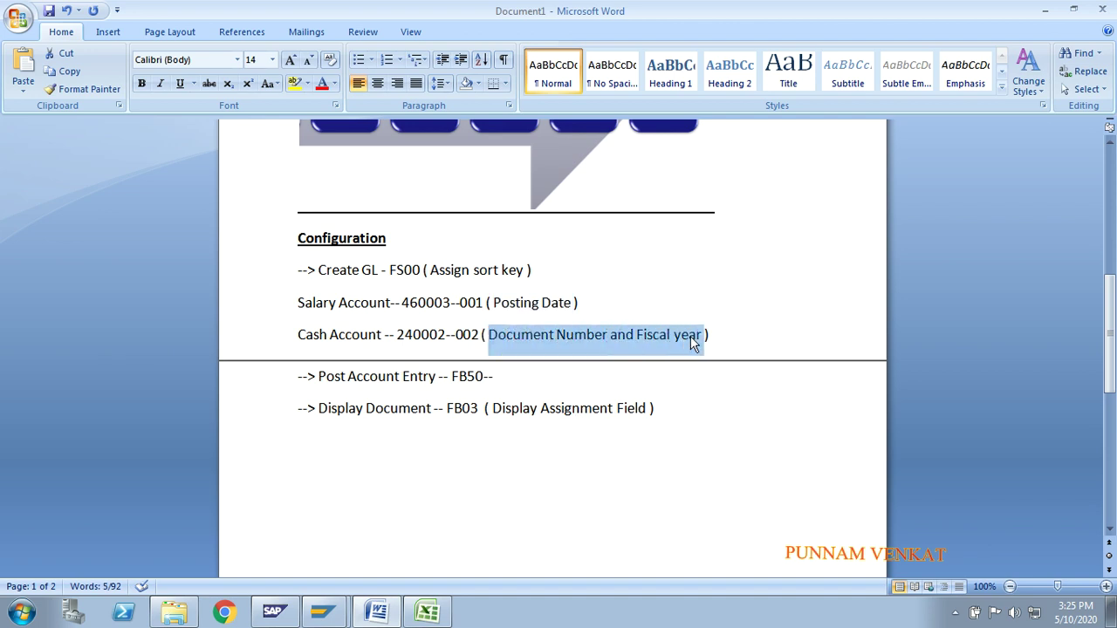
{"action": "key", "text": "alt+Tab"}
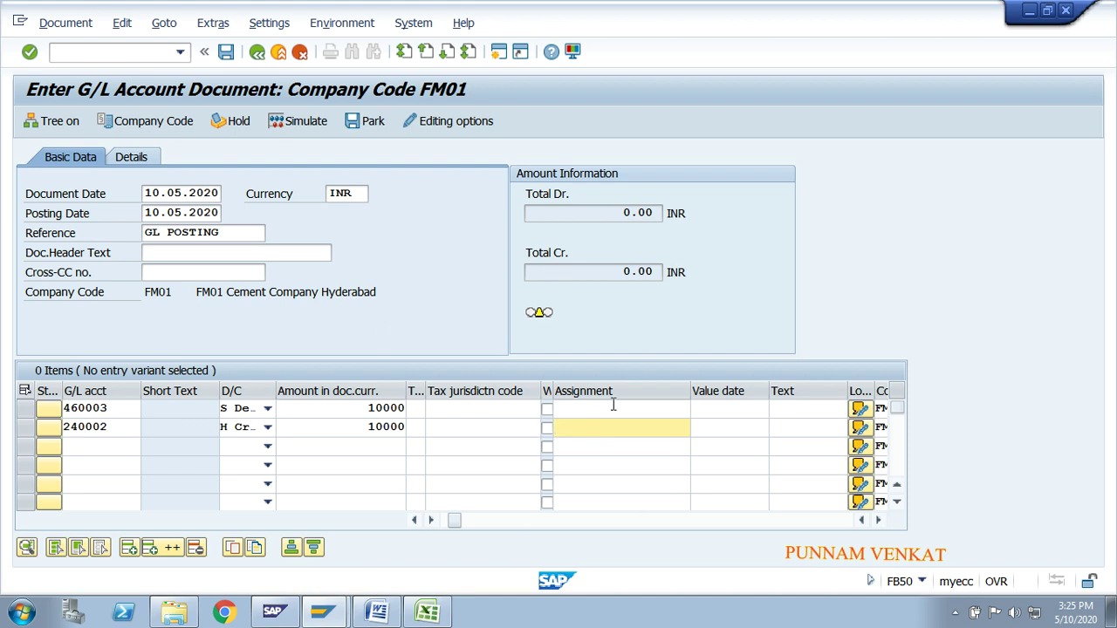
Simulate the G/L account document and post it
{"action": "left_click", "coordinate": [306, 127]}
{"action": "left_click", "coordinate": [307, 131]}
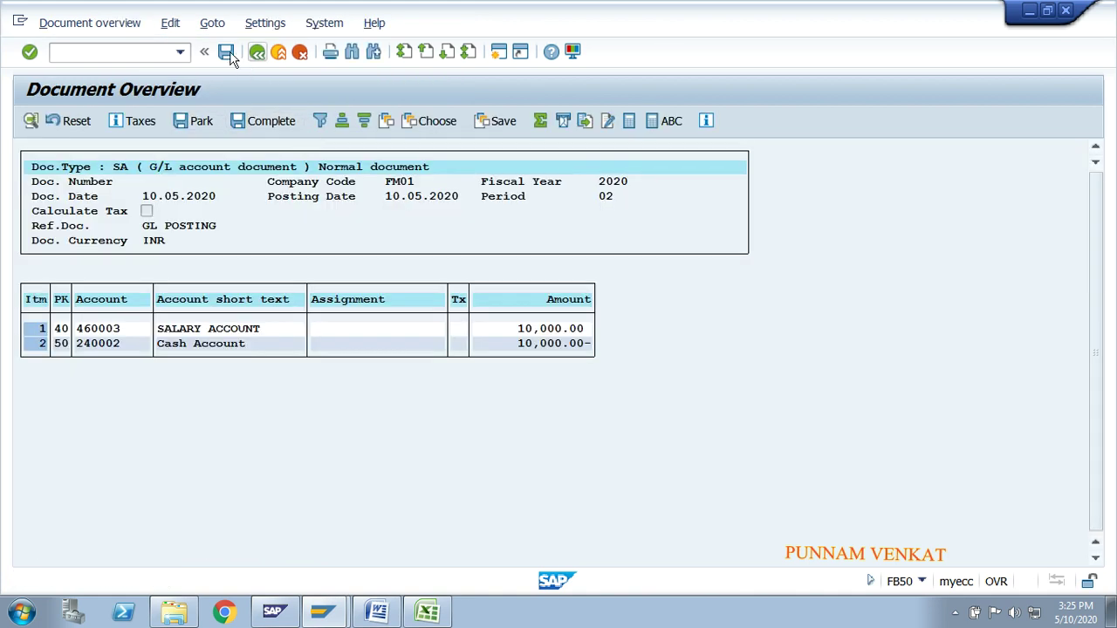
{"action": "left_click", "coordinate": [227, 53]}
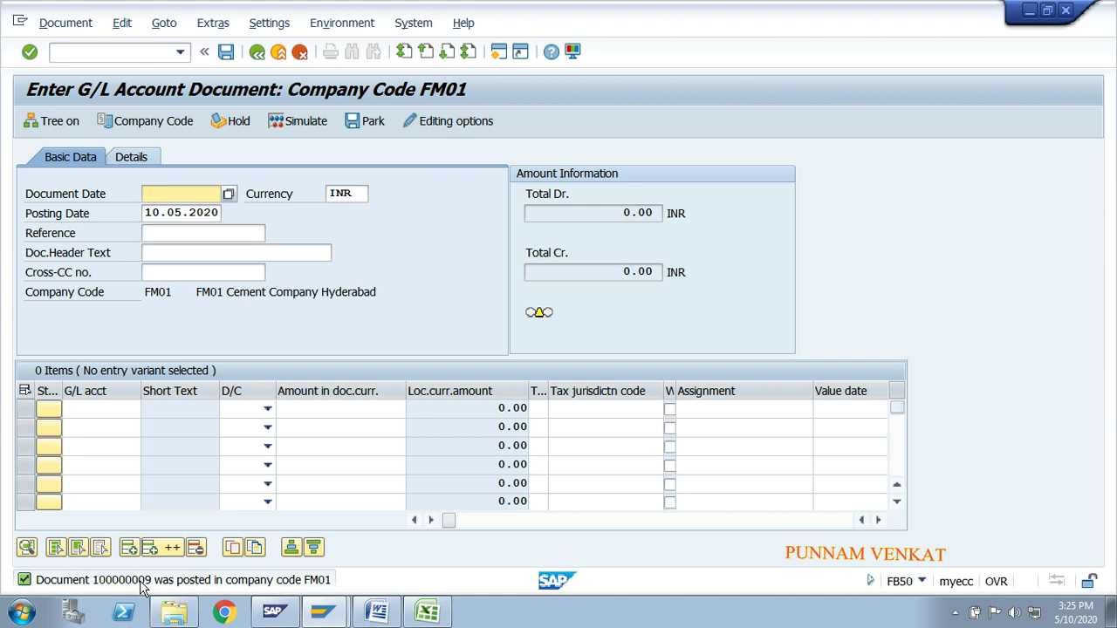
Leave G/L document entry and return to the SAP Easy Access screen
{"action": "left_click", "coordinate": [64, 51]}
{"action": "type", "text": "/n"}
{"action": "key", "text": "Return"}
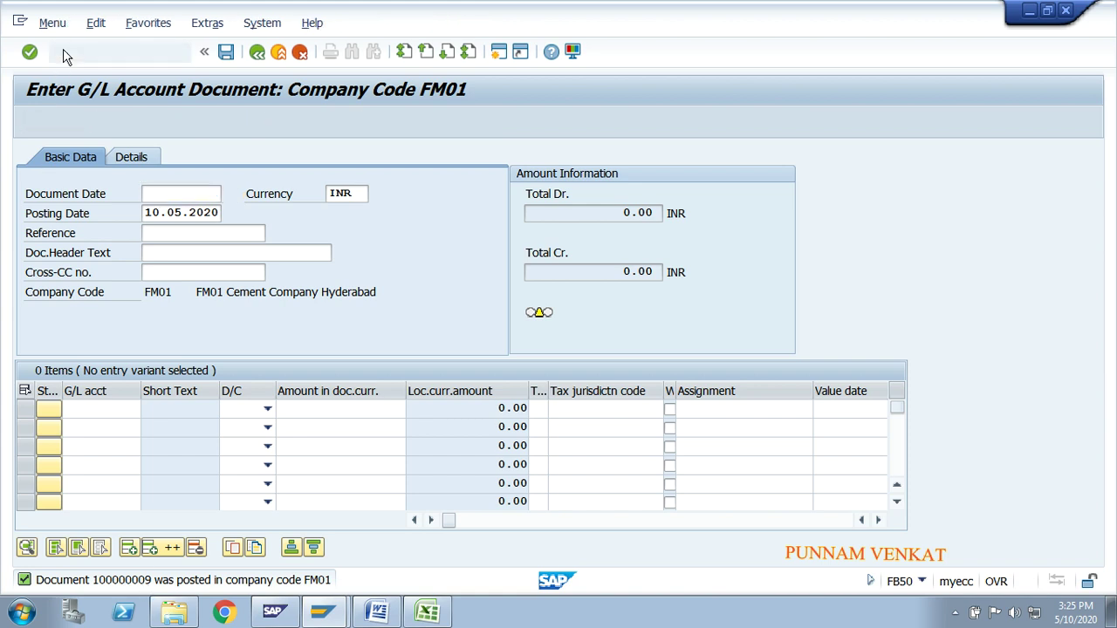
Switch to the Word notes, make the Display Document FB03 line bold and highlight the sort key descriptions of both accounts
{"action": "key", "text": "alt+Tab"}
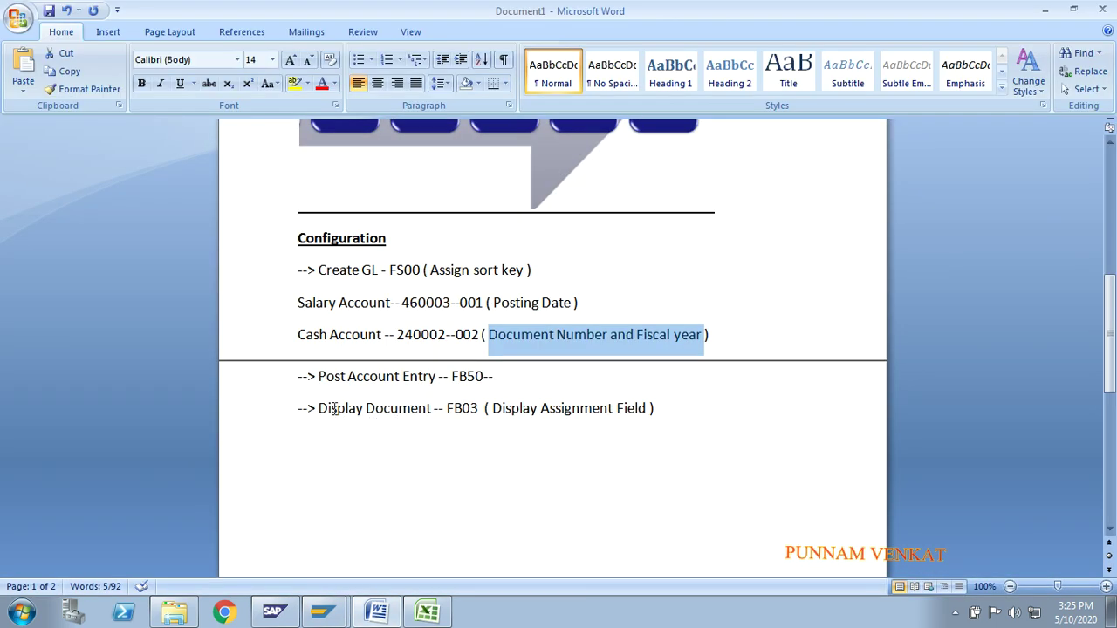
{"action": "left_click_drag", "start_coordinate": [318, 408], "coordinate": [573, 412]}
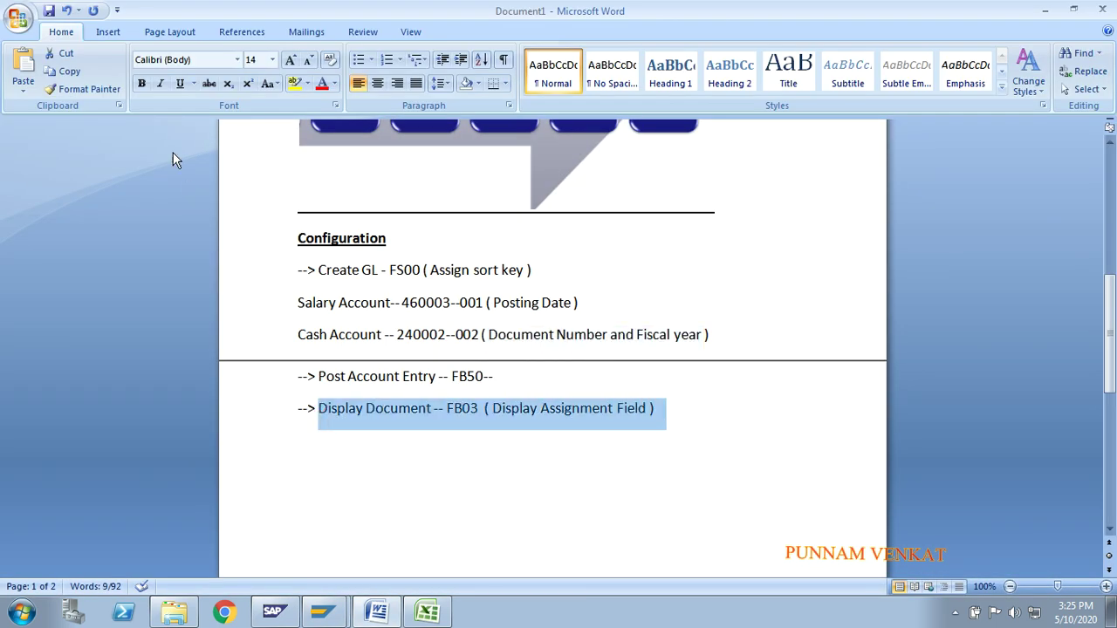
{"action": "left_click", "coordinate": [142, 83]}
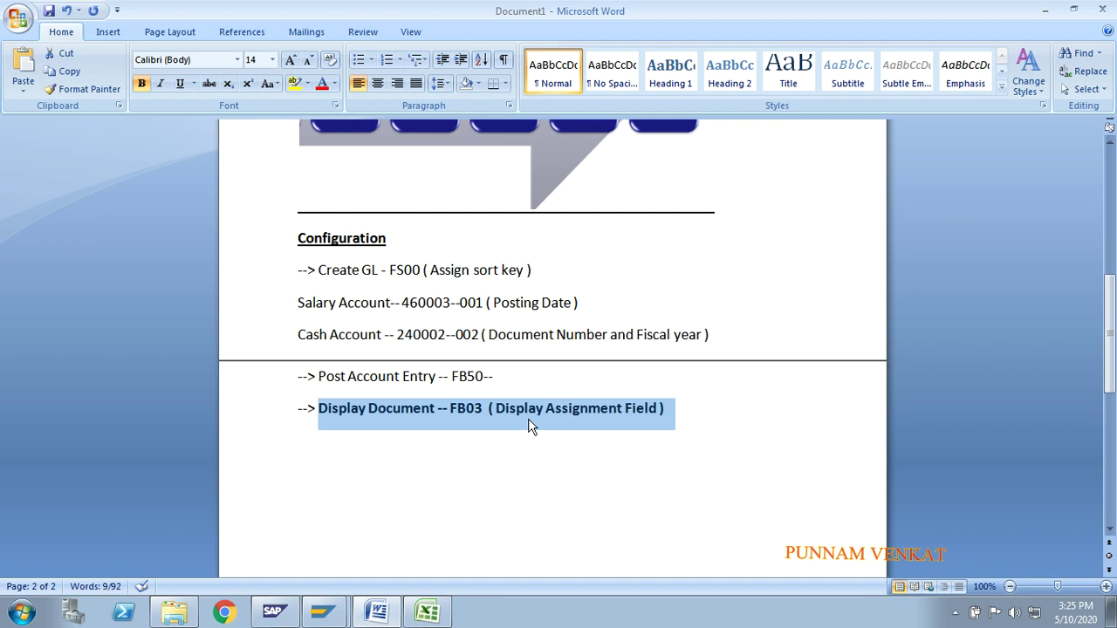
{"action": "left_click_drag", "start_coordinate": [486, 302], "coordinate": [710, 339]}
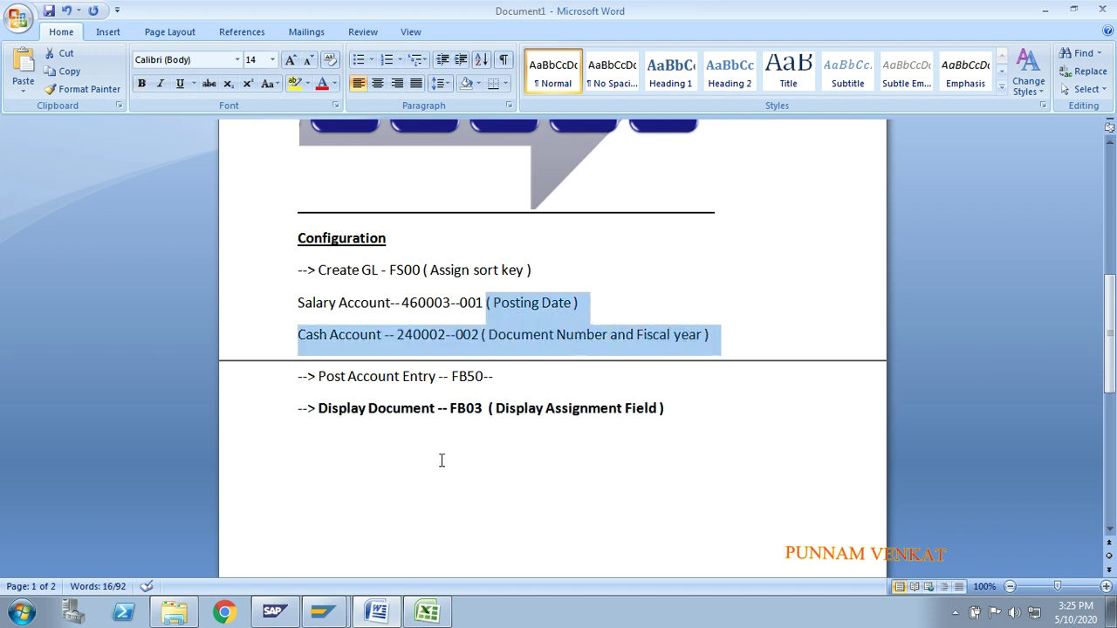
Switch back to SAP, open transaction FB03 and display the posted document for company code FM01, fiscal year 2020
{"action": "key", "text": "alt+Tab"}
{"action": "left_click", "coordinate": [67, 51]}
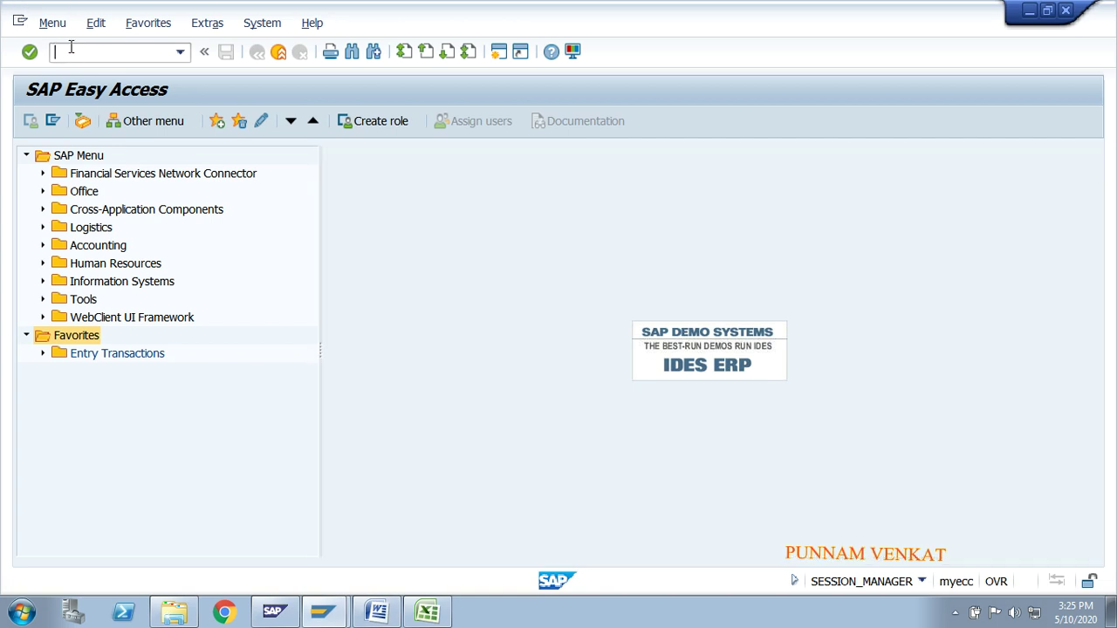
{"action": "type", "text": "FB03"}
{"action": "key", "text": "Return"}
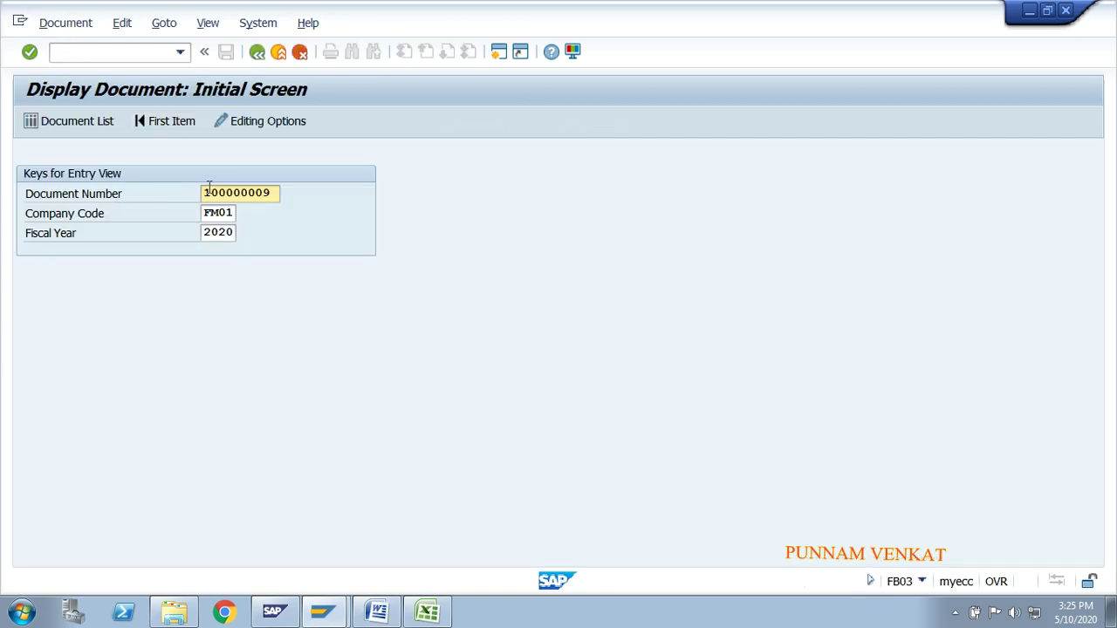
{"action": "key", "text": "Tab"}
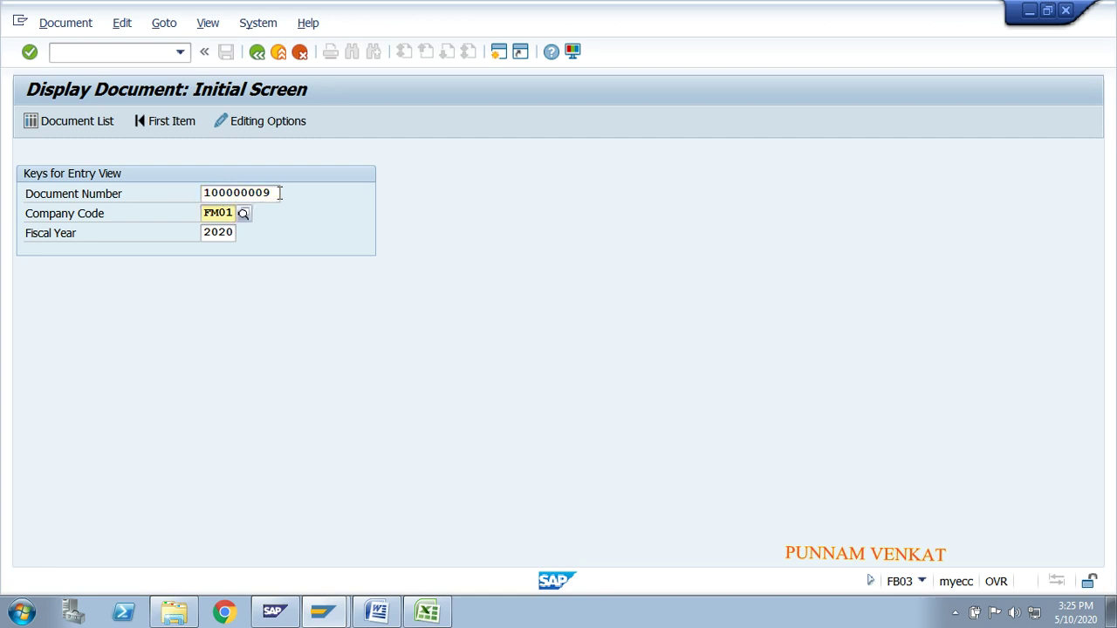
{"action": "key", "text": "Tab"}
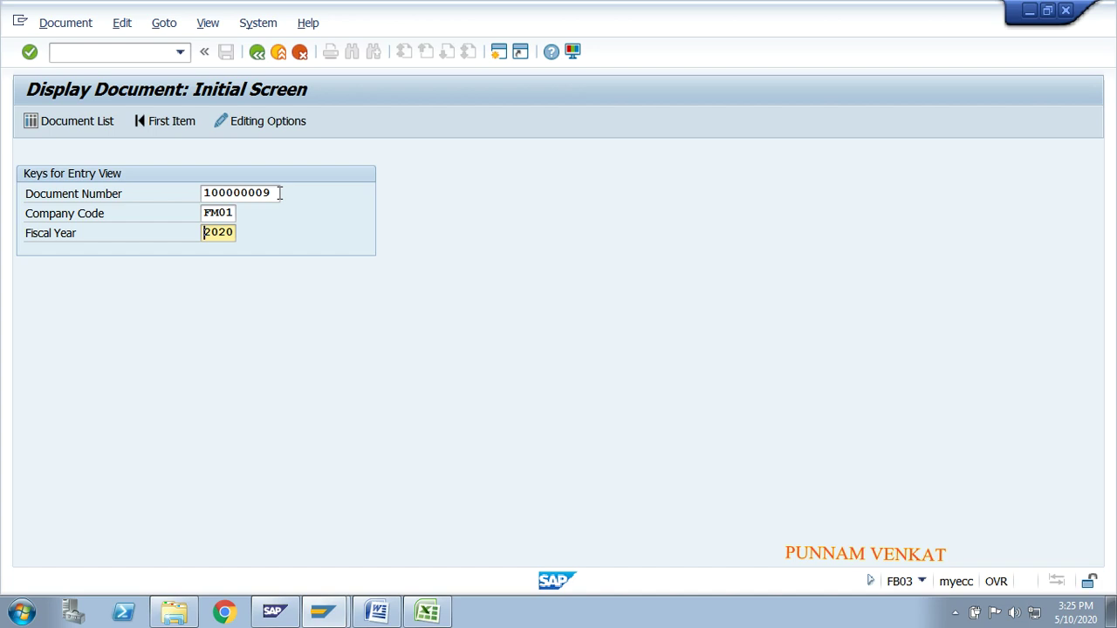
{"action": "key", "text": "Return"}
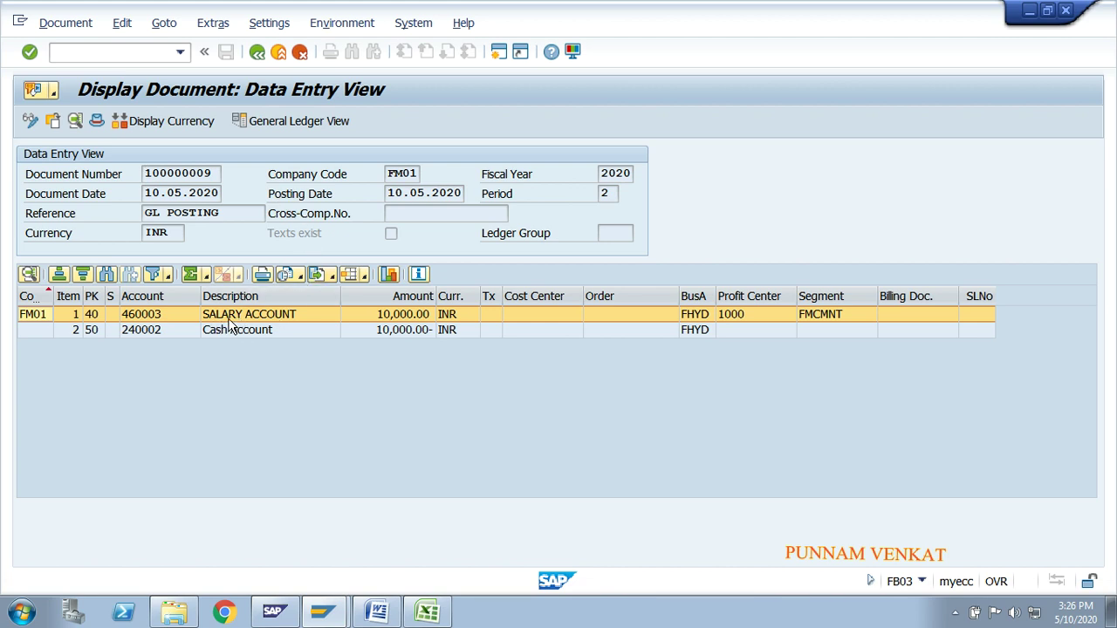
Switch to the Word notes, highlight the salary account's sort key 001 (Posting Date), and return to SAP
{"action": "key", "text": "alt+Tab"}
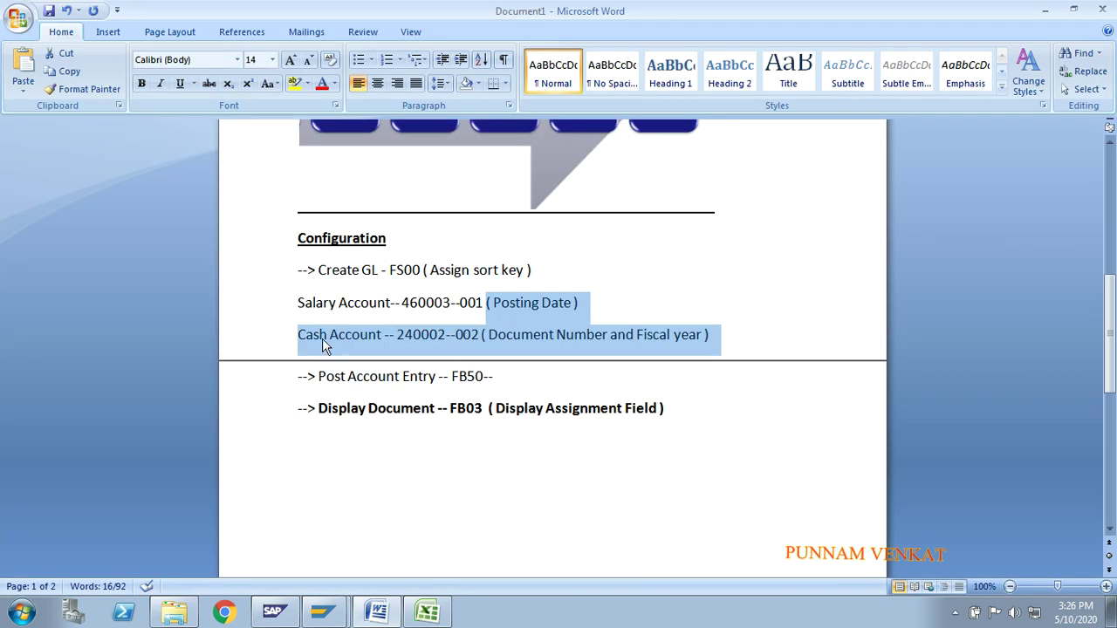
{"action": "left_click", "coordinate": [294, 302]}
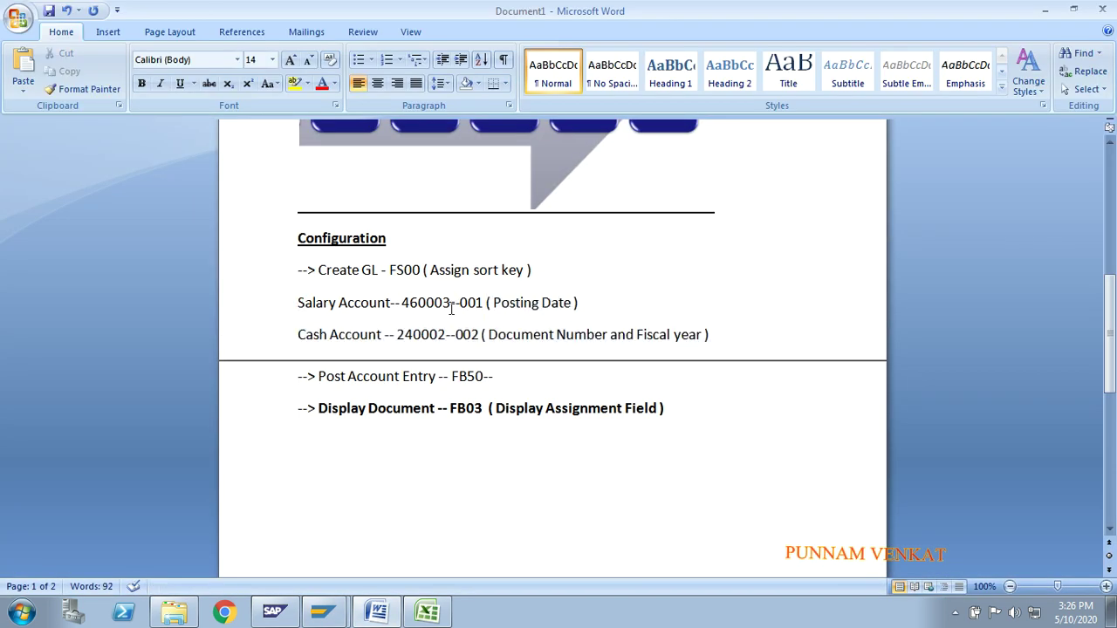
{"action": "left_click_drag", "start_coordinate": [460, 307], "coordinate": [582, 314]}
{"action": "key", "text": "alt+Tab"}
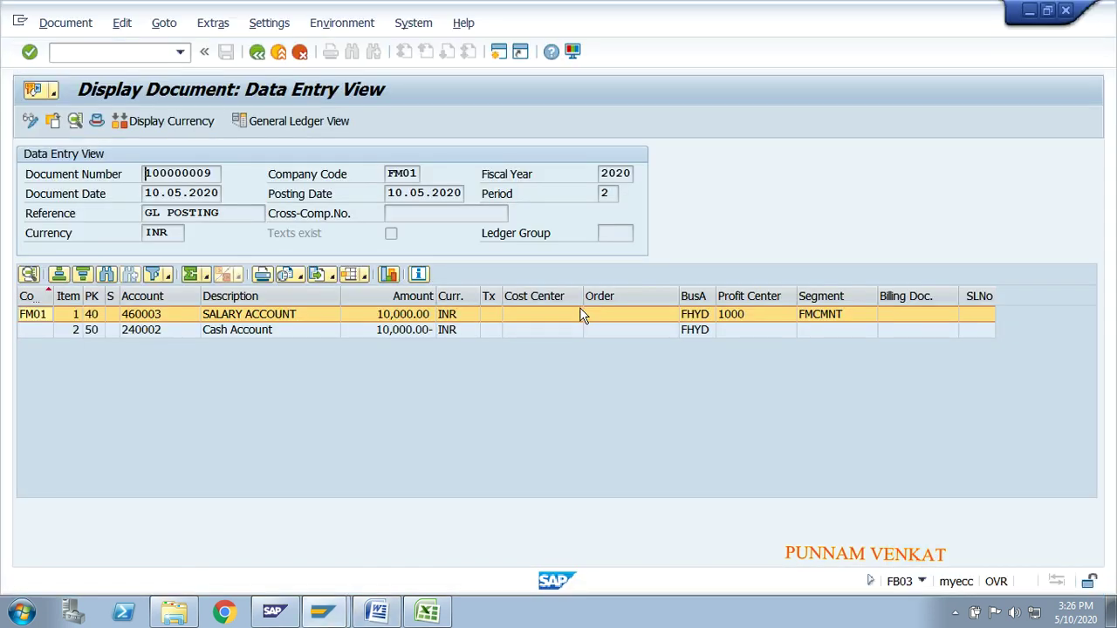
Open the salary account line item, compare the year, month and day parts of its Assignment field with the posting date, and return to the document
{"action": "double_click", "coordinate": [229, 316]}
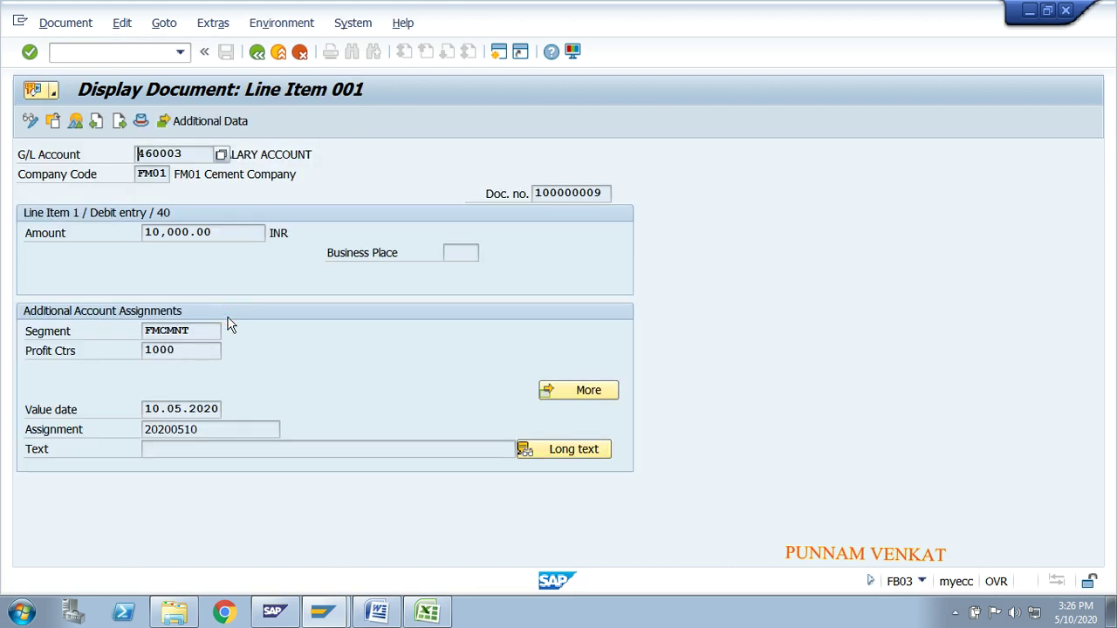
{"action": "mouse_move", "coordinate": [199, 429]}
{"action": "left_mouse_down"}
{"action": "mouse_move", "coordinate": [145, 429]}
{"action": "mouse_move", "coordinate": [200, 429]}
{"action": "left_mouse_up"}
{"action": "left_click", "coordinate": [145, 428]}
{"action": "left_click", "coordinate": [171, 429]}
{"action": "left_click", "coordinate": [185, 429]}
{"action": "left_click", "coordinate": [201, 429]}
{"action": "left_click_drag", "start_coordinate": [203, 429], "coordinate": [145, 429]}
{"action": "left_click", "coordinate": [185, 429]}
{"action": "left_click", "coordinate": [173, 429]}
{"action": "left_click", "coordinate": [146, 430]}
{"action": "left_click", "coordinate": [146, 430]}
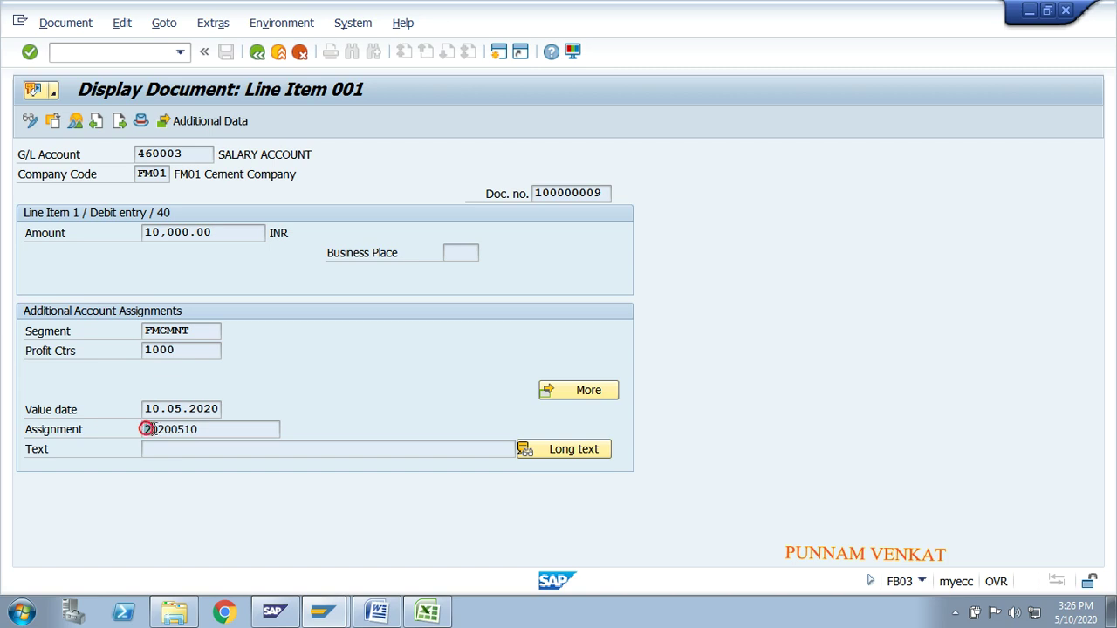
{"action": "left_click_drag", "start_coordinate": [146, 430], "coordinate": [173, 430]}
{"action": "left_click", "coordinate": [172, 429]}
{"action": "left_click", "coordinate": [256, 55]}
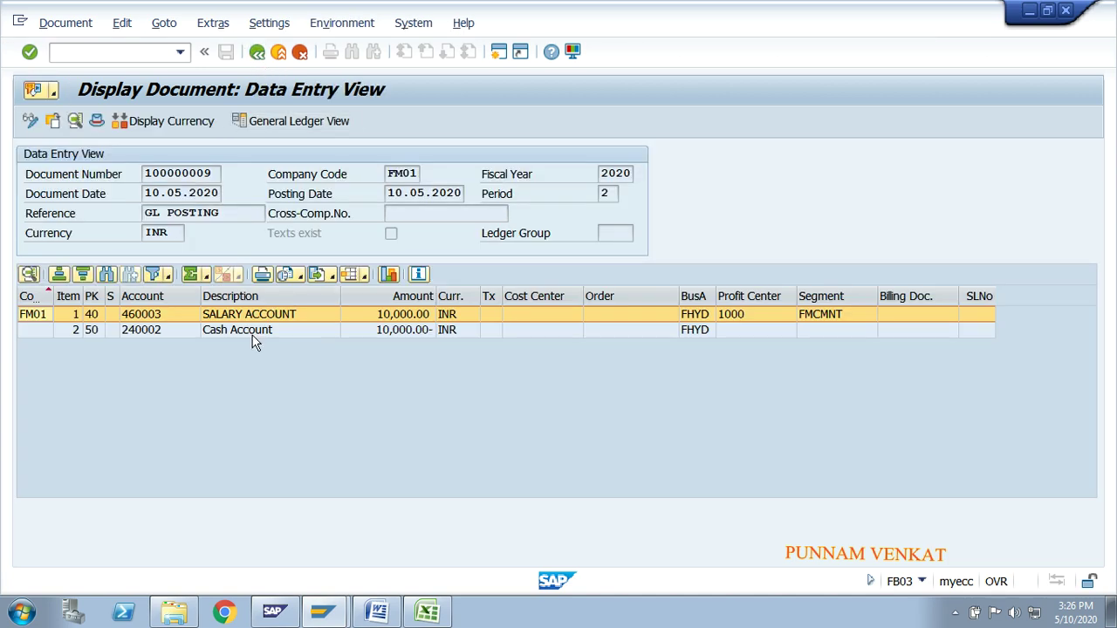
Select the Cash Account line, switch to the Word notes, delete "Fiscal year" from the cash account's sort key description, and return to SAP
{"action": "left_click", "coordinate": [253, 340]}
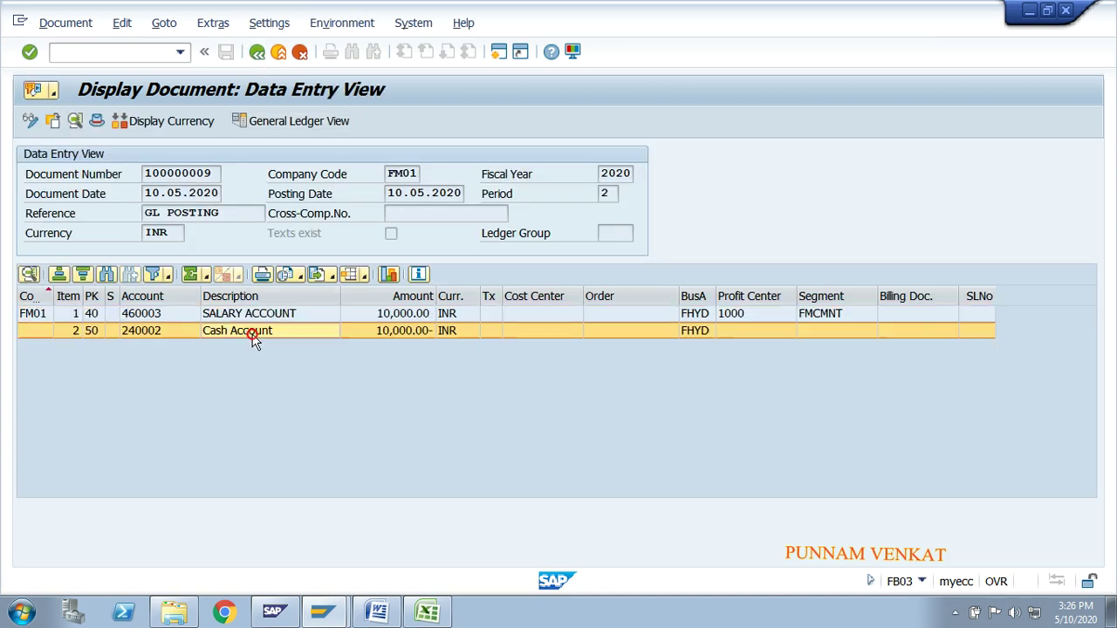
{"action": "key", "text": "alt+Tab"}
{"action": "left_click_drag", "start_coordinate": [299, 335], "coordinate": [706, 335]}
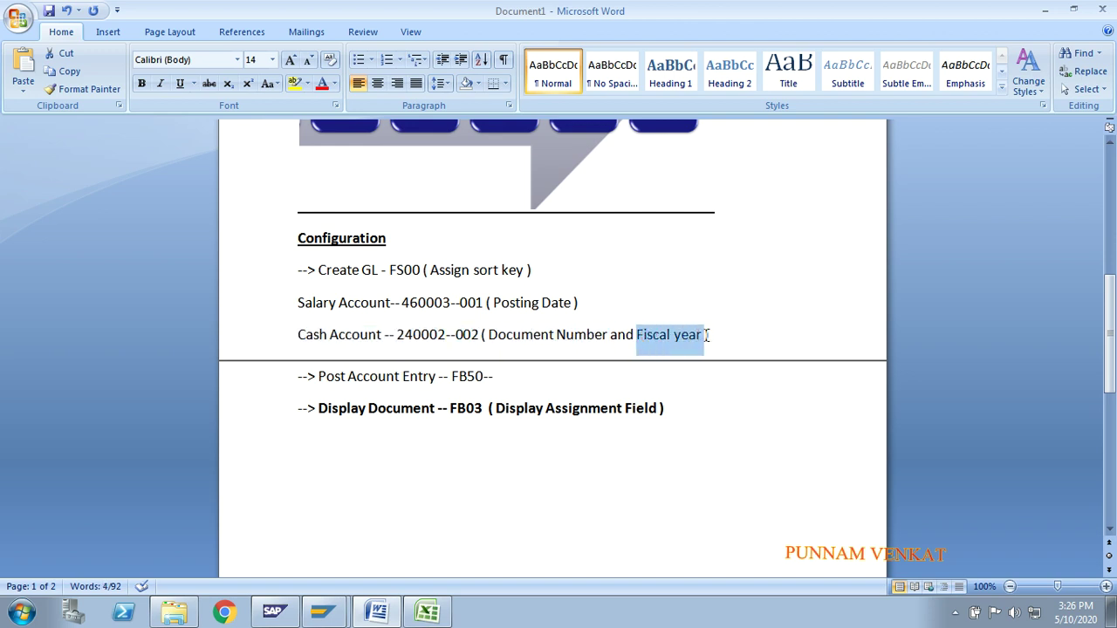
{"action": "key", "text": "Delete"}
{"action": "key", "text": "alt+Tab"}
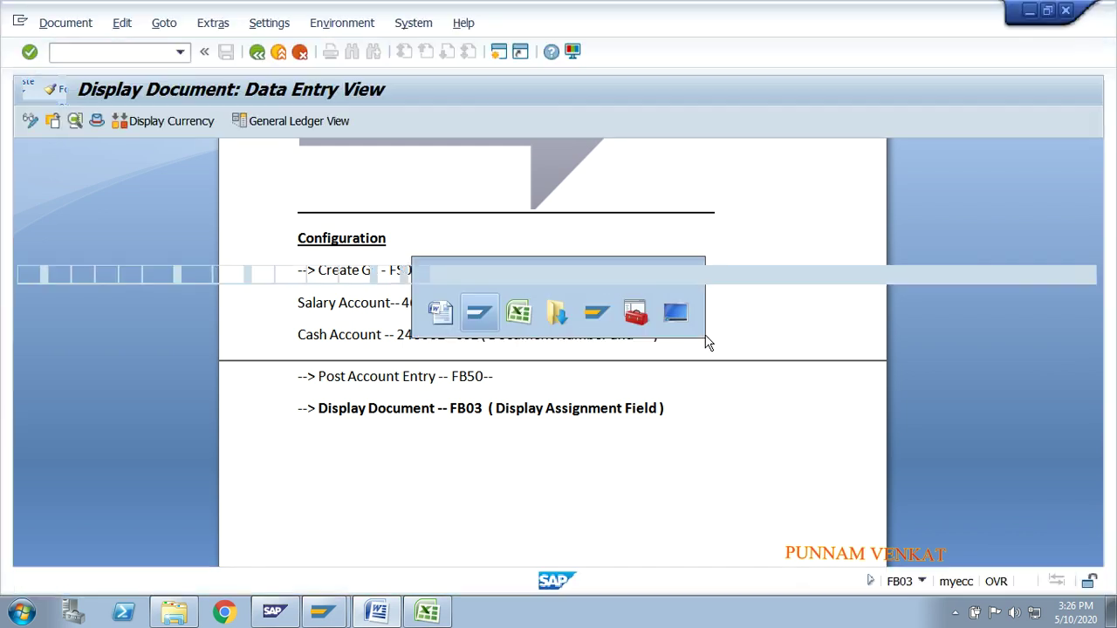
Check the document number and the year of the document date in the document header
{"action": "left_click_drag", "start_coordinate": [145, 173], "coordinate": [212, 174]}
{"action": "left_click", "coordinate": [212, 174]}
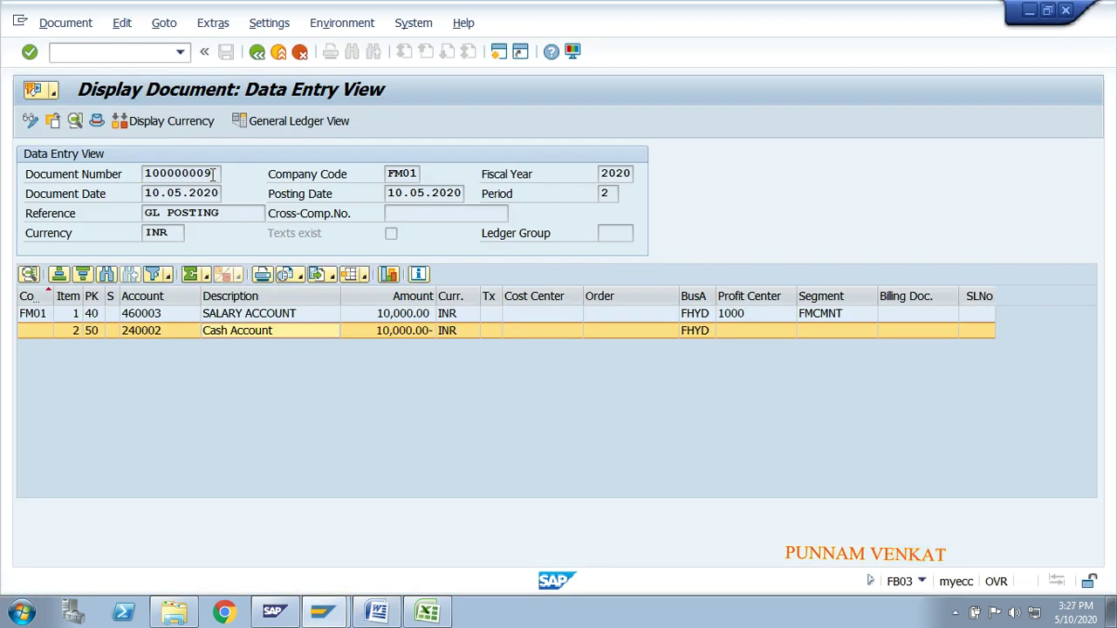
{"action": "left_click_drag", "start_coordinate": [189, 193], "coordinate": [217, 194]}
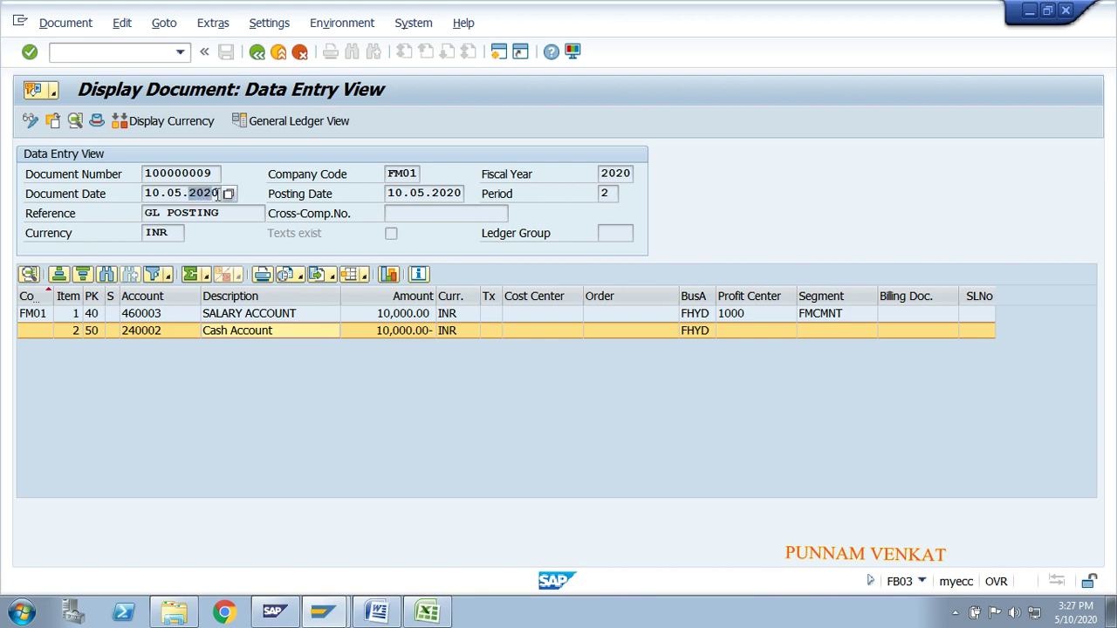
{"action": "left_click", "coordinate": [223, 193]}
Open the Cash Account line item and examine the document number and fiscal year portions of its Assignment field
{"action": "double_click", "coordinate": [242, 337]}
{"action": "left_click_drag", "start_coordinate": [246, 430], "coordinate": [211, 431]}
{"action": "left_click", "coordinate": [146, 430]}
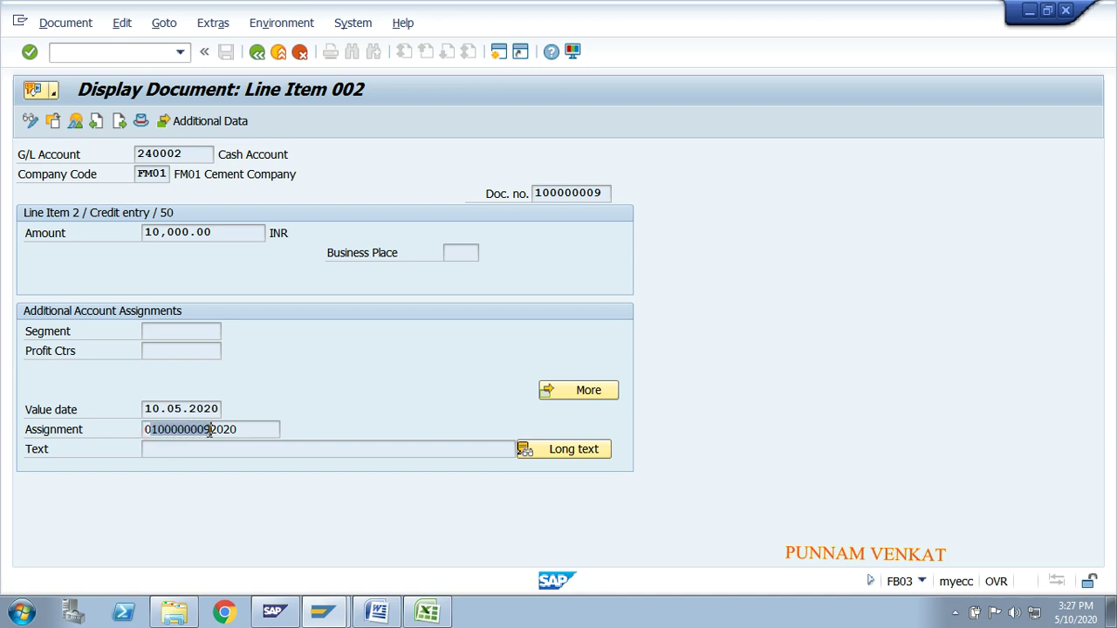
{"action": "left_click", "coordinate": [211, 430]}
{"action": "left_click_drag", "start_coordinate": [211, 430], "coordinate": [242, 429]}
{"action": "left_click", "coordinate": [243, 429]}
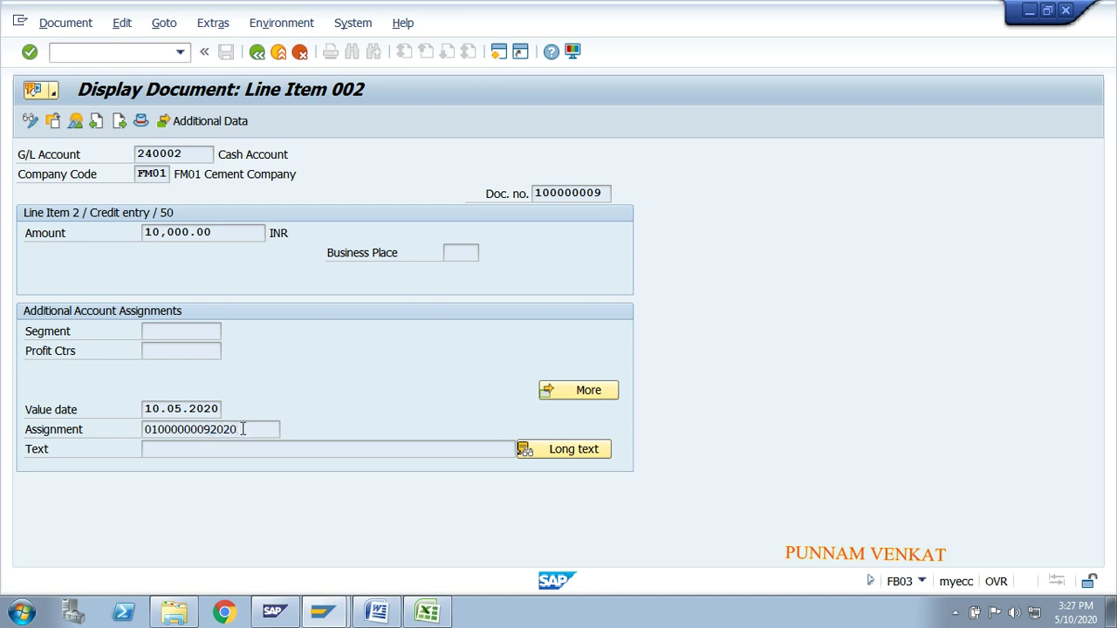
Switch to the Word notes and review them from the SAP -- SORT KEY title down to the Display Document FB03 line
{"action": "left_click", "coordinate": [380, 613]}
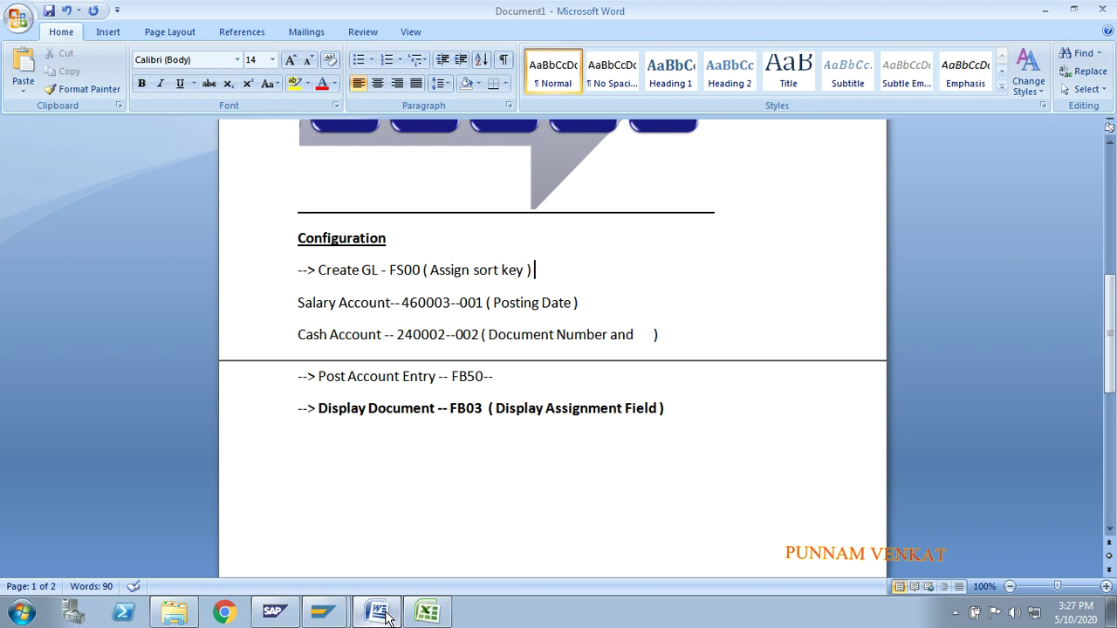
{"action": "key", "text": "Up"}
{"action": "key", "text": "Up"}
{"action": "key", "text": "Up"}
{"action": "key", "text": "Up"}
{"action": "key", "text": "Up"}
{"action": "key", "text": "Up"}
{"action": "key", "text": "Up"}
{"action": "key", "text": "Up"}
{"action": "key", "text": "Up"}
{"action": "key", "text": "Up"}
{"action": "key", "text": "Up"}
{"action": "key", "text": "Up"}
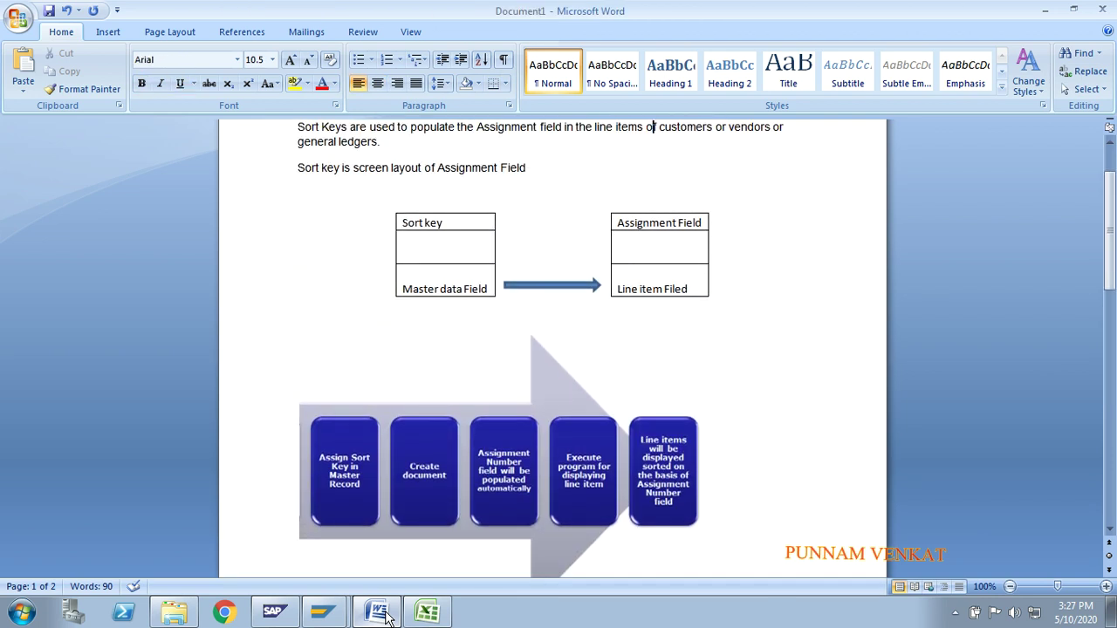
{"action": "key", "text": "Up"}
{"action": "key", "text": "Up"}
{"action": "key", "text": "Up"}
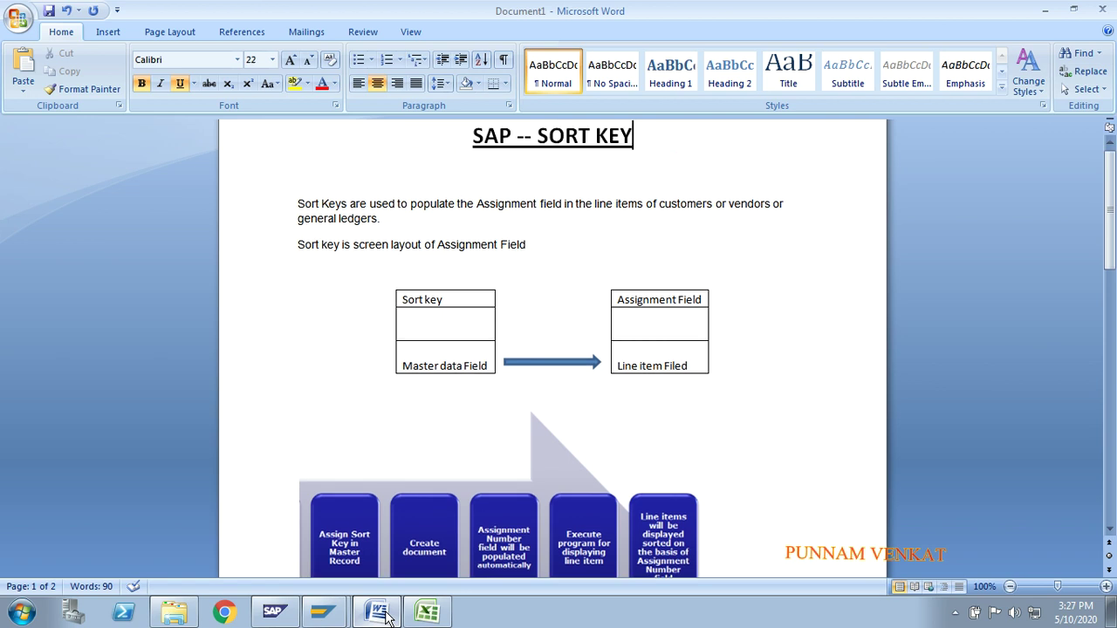
{"action": "key", "text": "Down"}
{"action": "key", "text": "Down"}
{"action": "key", "text": "Down"}
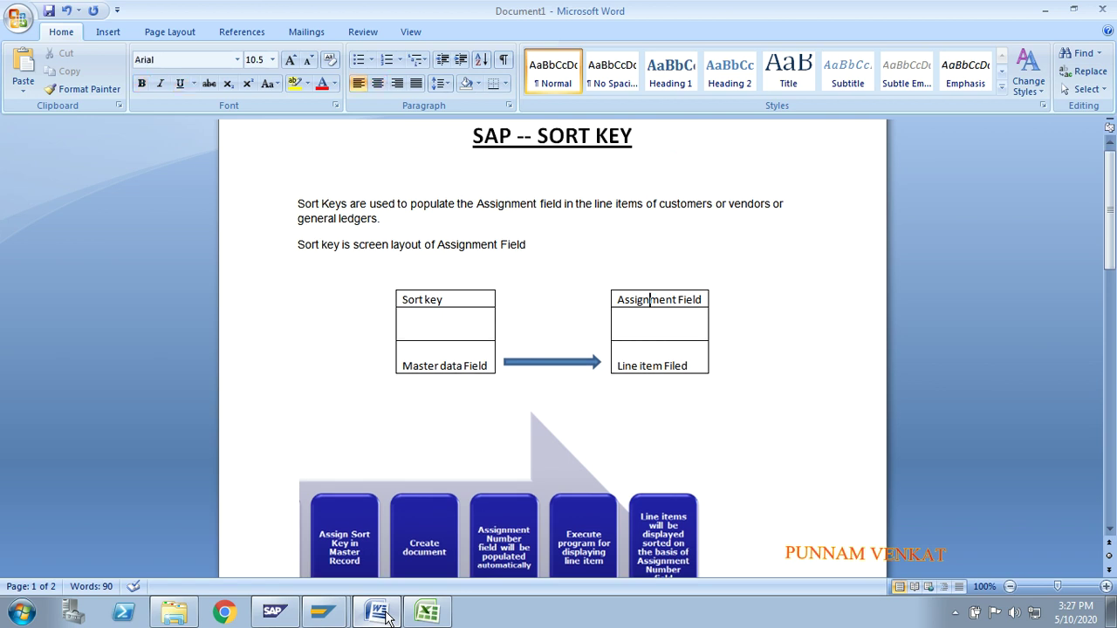
{"action": "key", "text": "Down"}
{"action": "key", "text": "Down"}
{"action": "key", "text": "Down"}
{"action": "key", "text": "Down"}
{"action": "key", "text": "Down"}
{"action": "key", "text": "Down"}
{"action": "key", "text": "Down"}
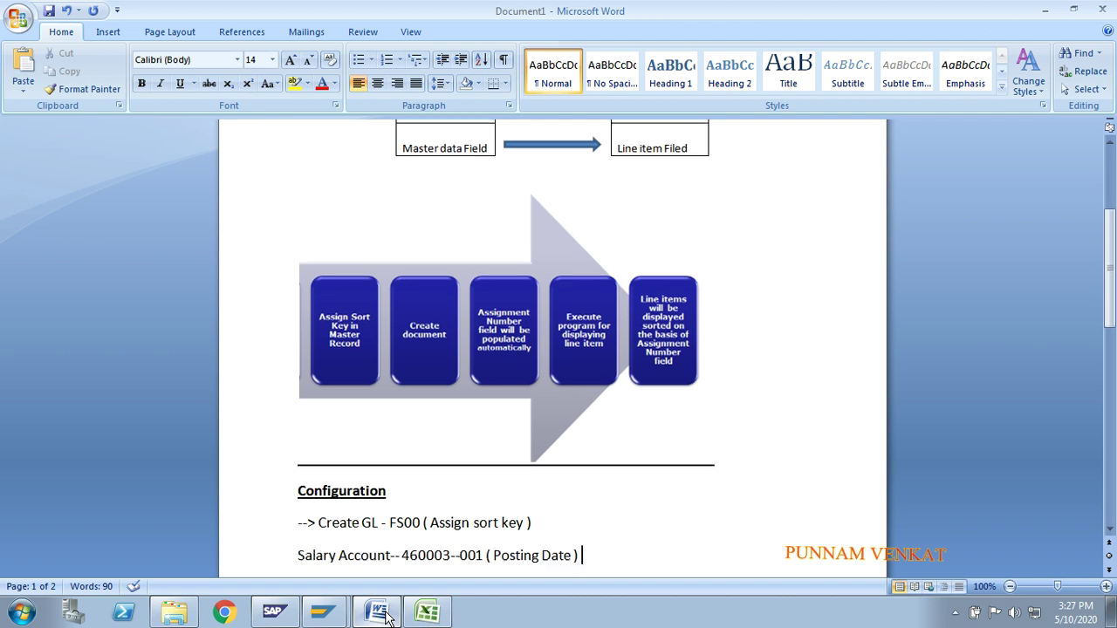
{"action": "key", "text": "Down"}
{"action": "key", "text": "Down"}
{"action": "key", "text": "Down"}
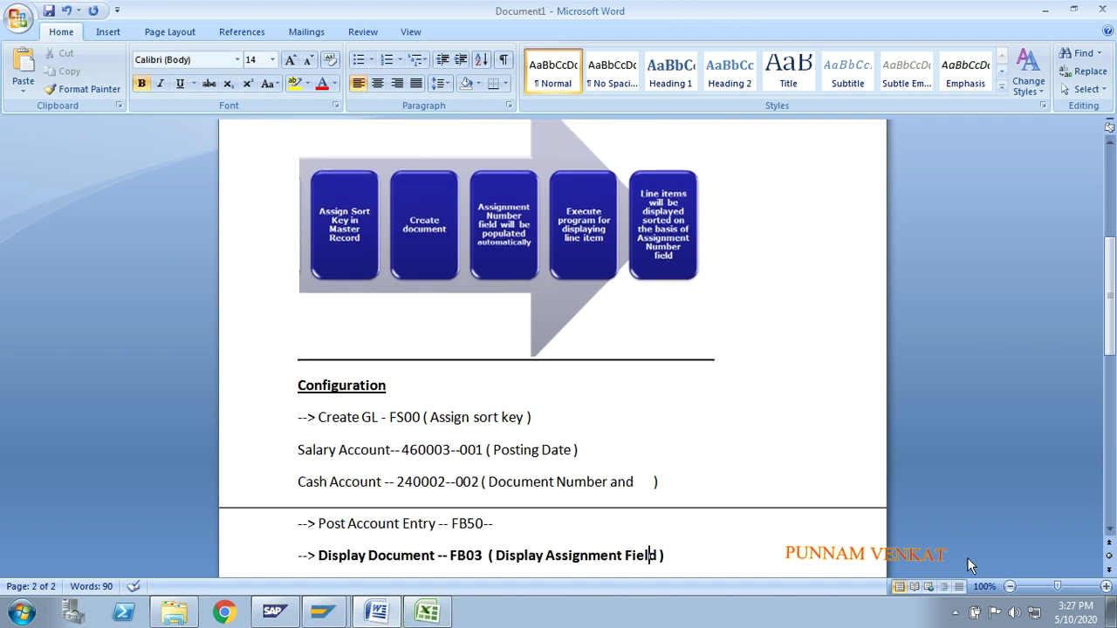
{"action": "left_click", "coordinate": [955, 616]}
{"action": "left_click", "coordinate": [955, 616]}
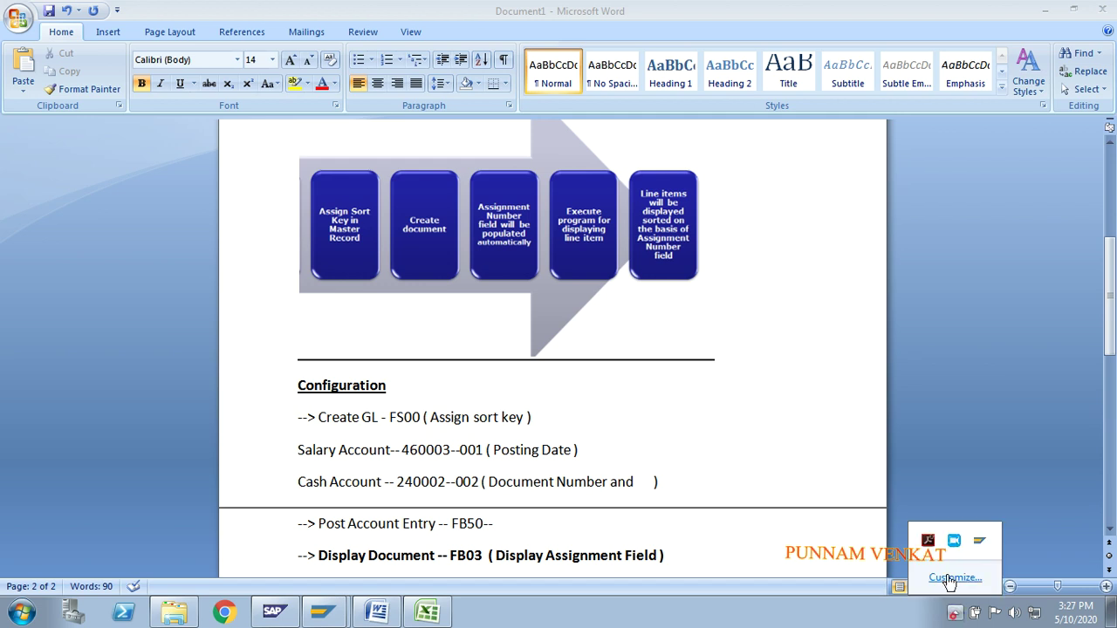